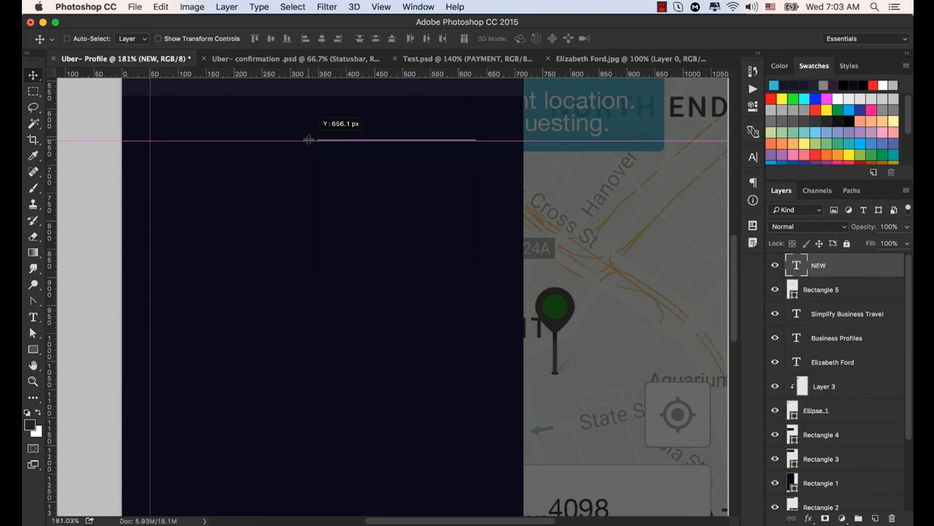
- Add the text "PAYMENT" in Helvetica Neue Light, 52 px, in the dark menu area below the Business Profiles block
scroll(375, 232, "down", 5)
scroll(375, 232, "down", 1)
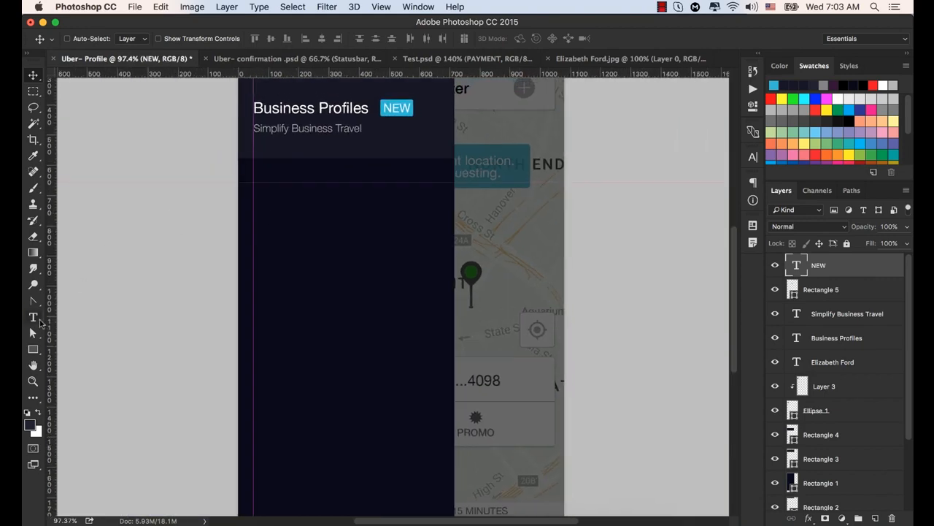
left_click(33, 317)
left_click(304, 192)
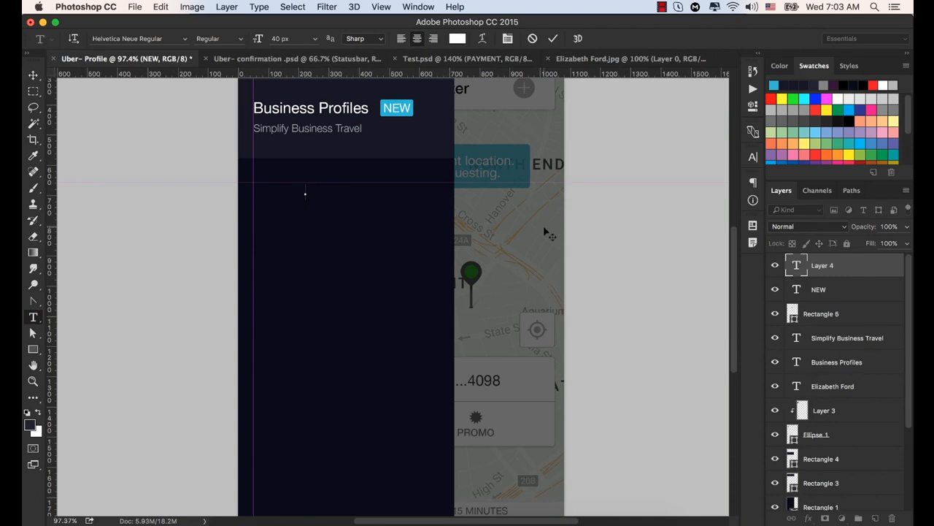
type("PAYMENT")
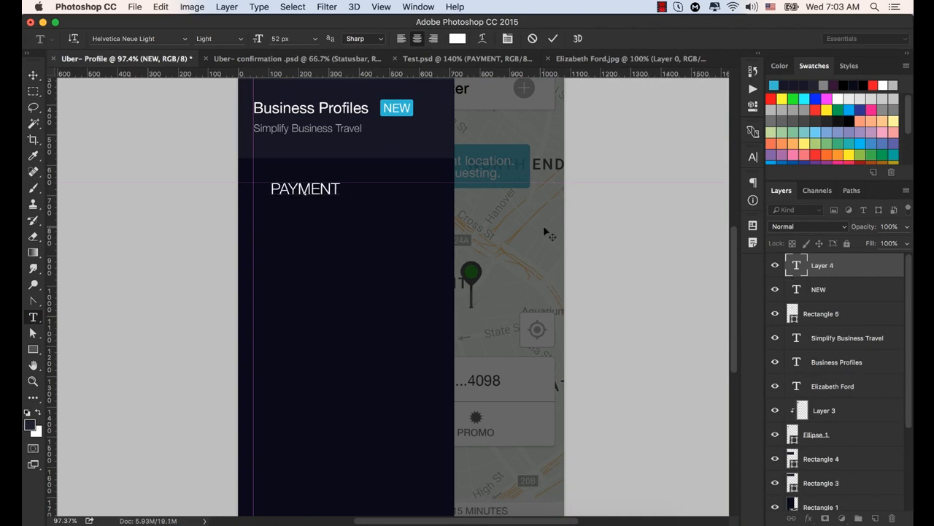
left_click(553, 38)
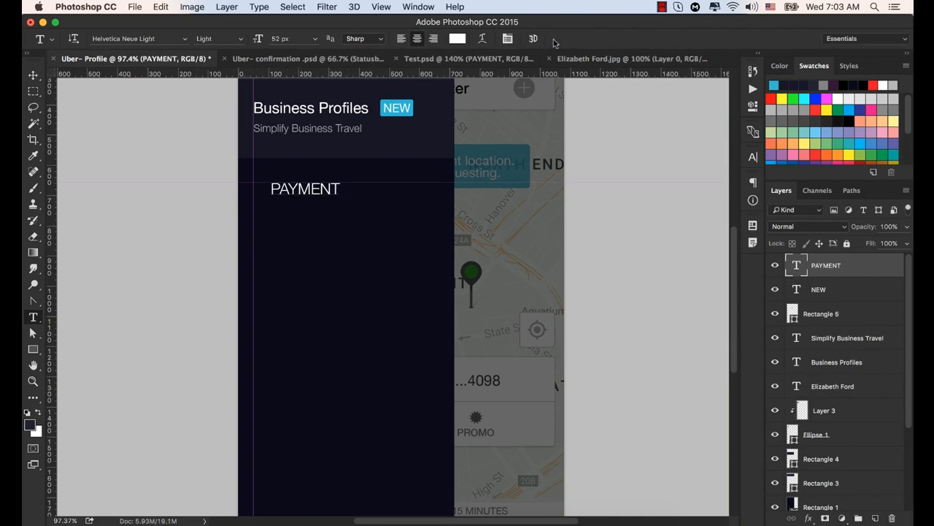
- Shift the PAYMENT text slightly to the right, leaving room for an icon between it and the vertical guide
left_click(33, 75)
left_click(305, 189)
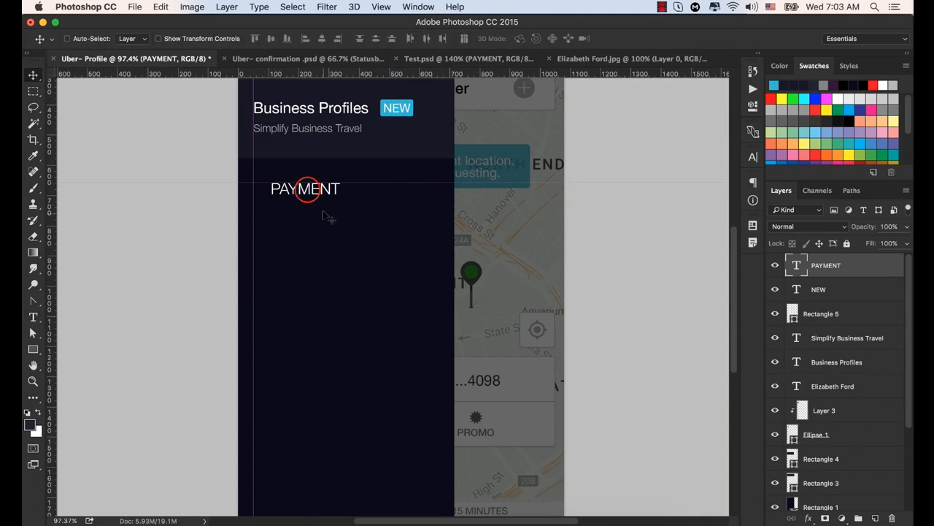
left_click_drag(311, 194, 327, 195)
- Check the font weight, size and colour of the PAYMENT text, and view it within the whole screen layout
left_click(753, 158)
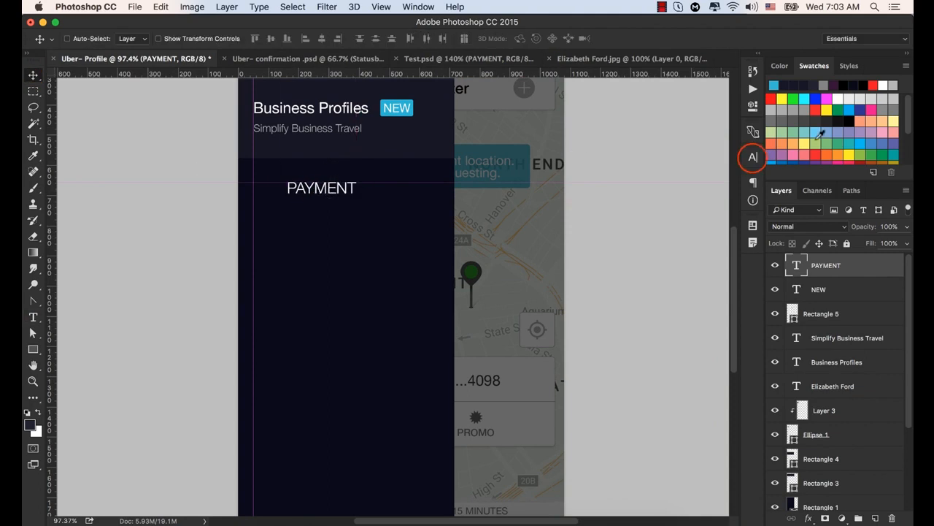
left_click(640, 189)
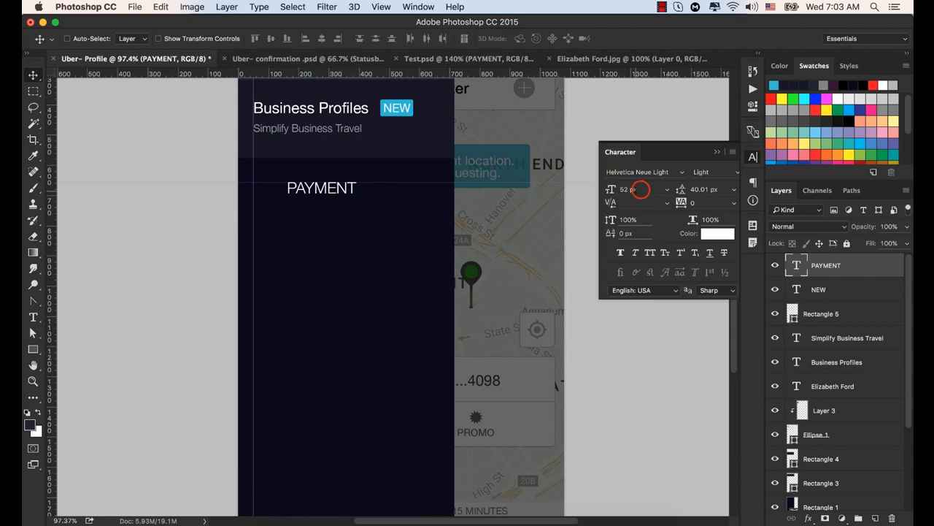
left_click(718, 171)
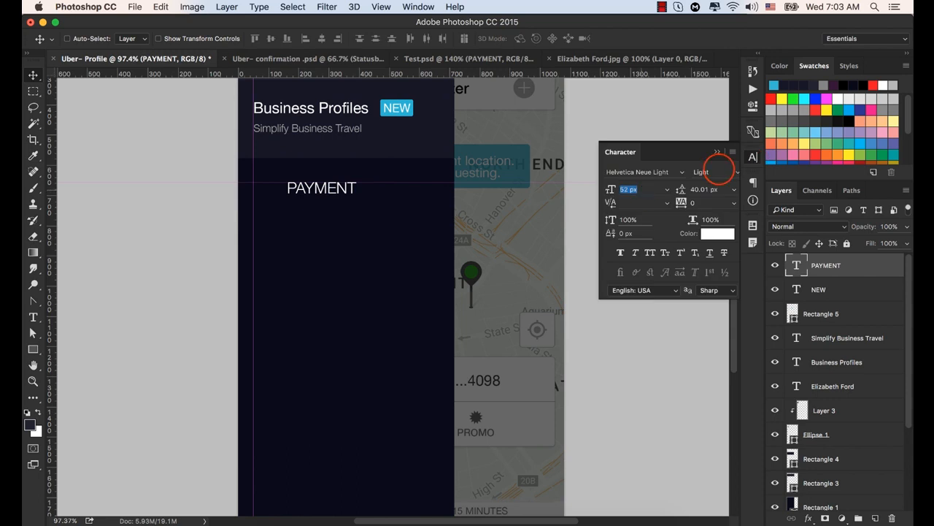
left_click(641, 189)
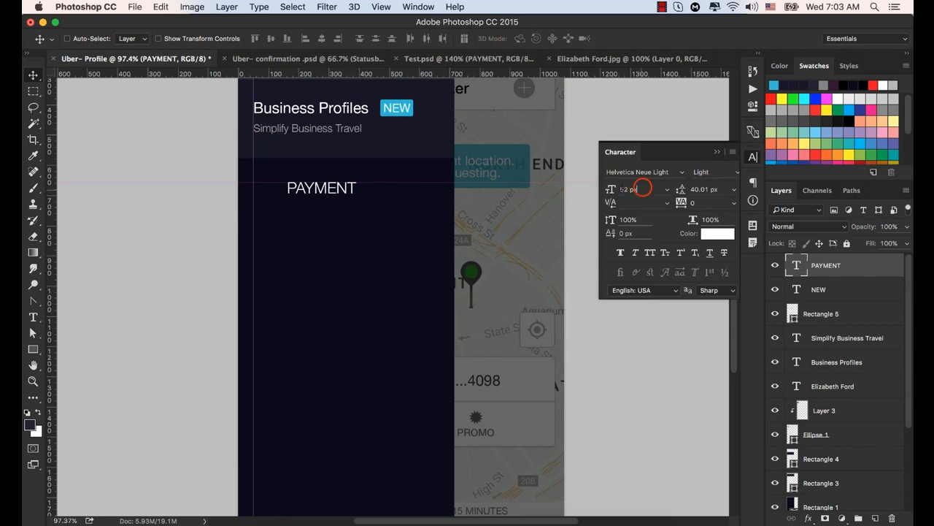
left_click(641, 188)
left_click(717, 232)
left_click(794, 133)
left_click(717, 150)
scroll(416, 222, "down", 5)
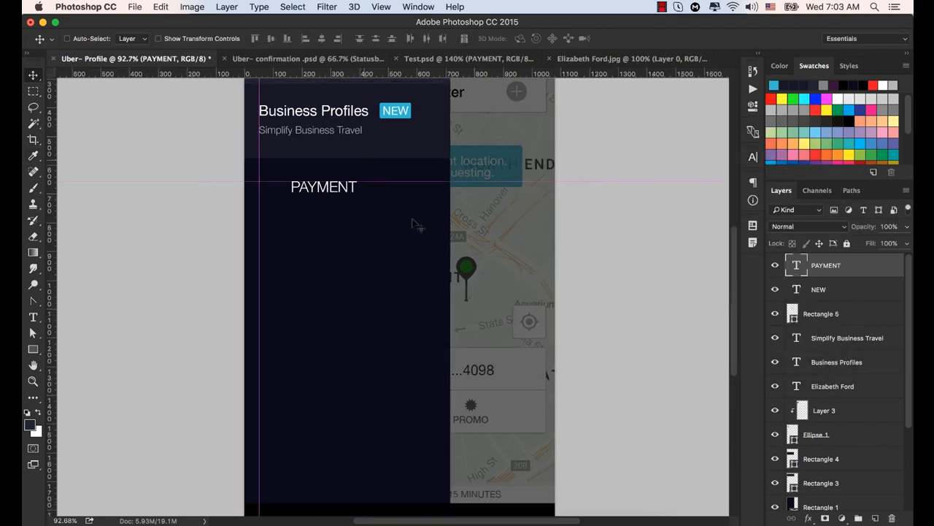
left_click_drag(390, 220, 388, 241)
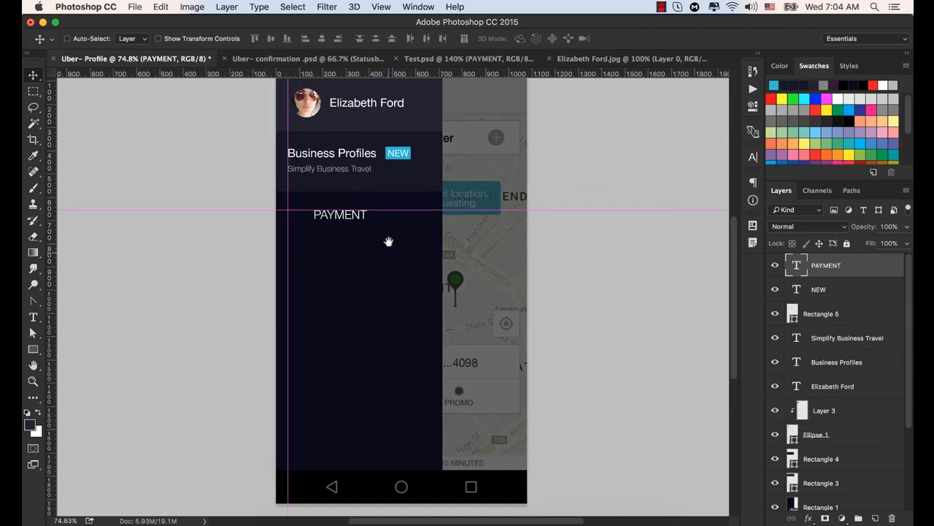
scroll(387, 242, "down", 4)
scroll(386, 248, "up", 2)
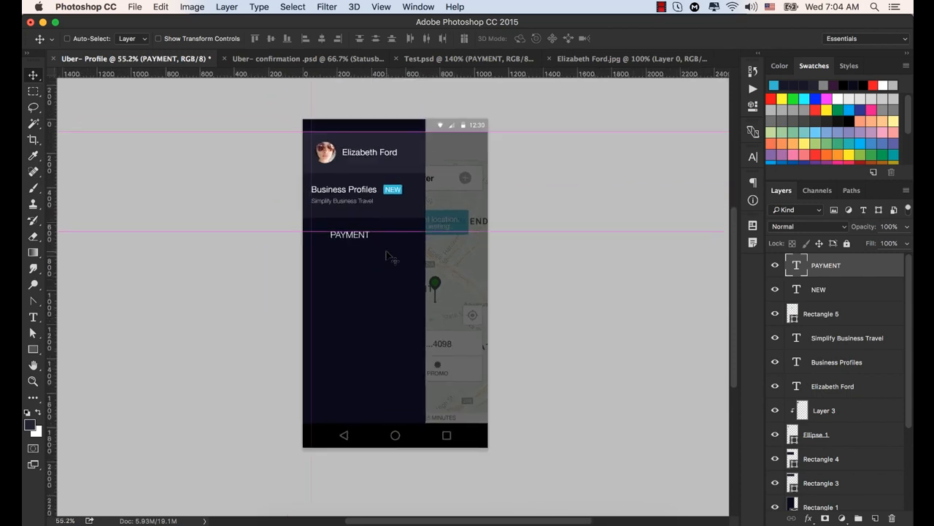
- Switch to Finder and open Card.png from the Exercise file folder in Adobe Photoshop CC 2015
key("super+Tab")
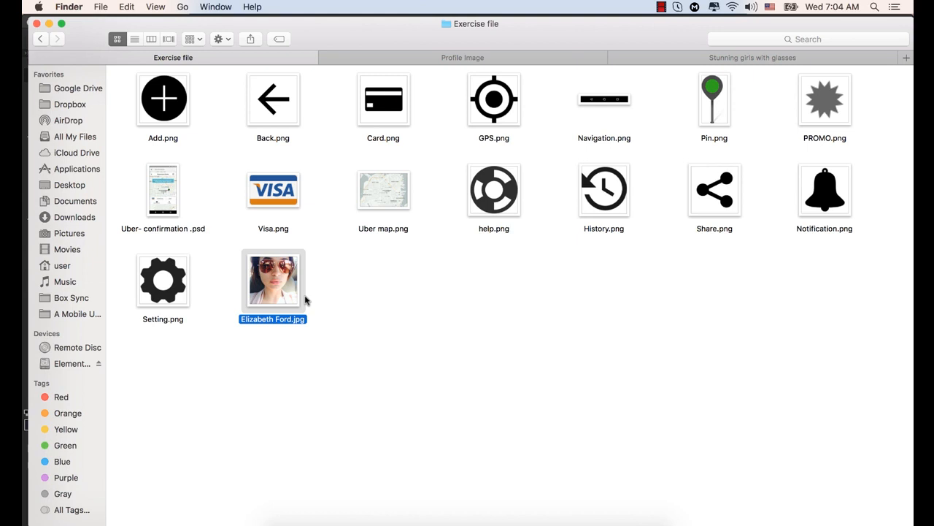
left_click(379, 103)
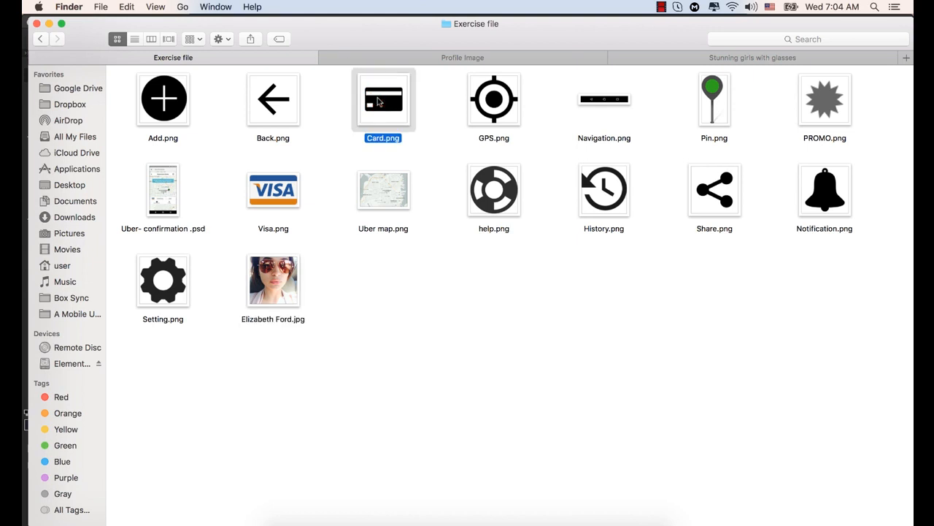
right_click(383, 100)
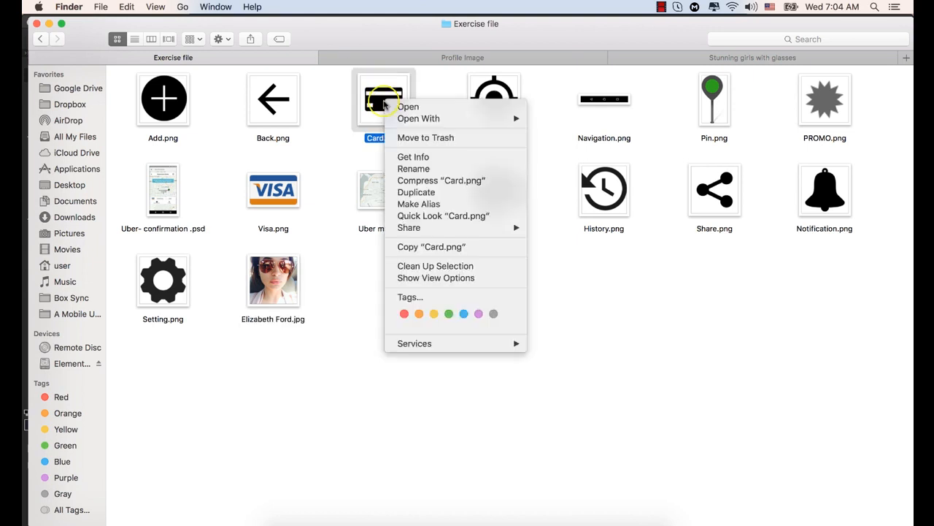
mouse_move(496, 119)
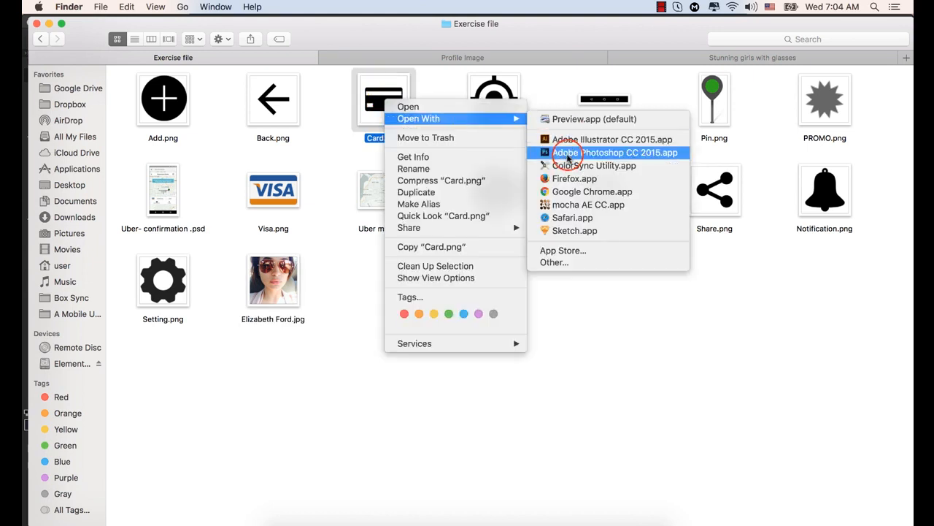
left_click(568, 153)
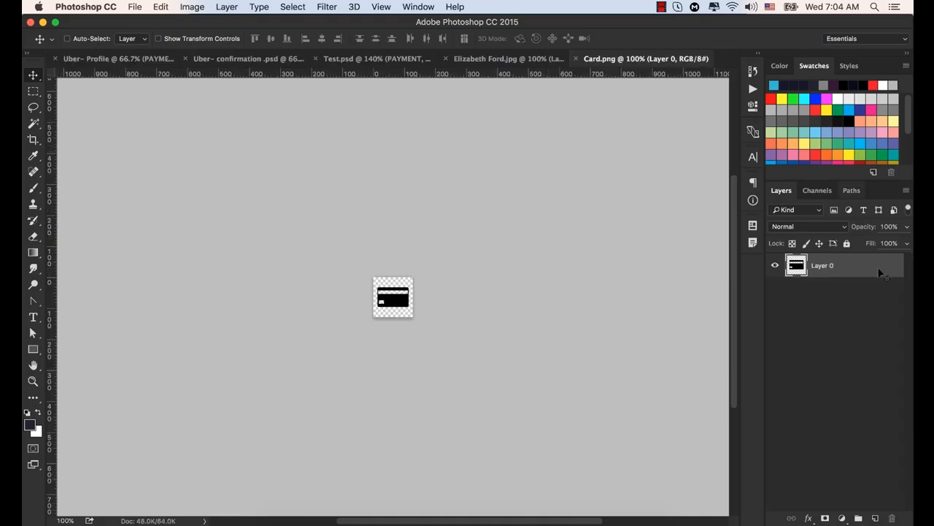
- Copy the card icon into the Uber- Profile document and place it to the upper left of the PAYMENT text
left_click_drag(396, 297, 137, 63)
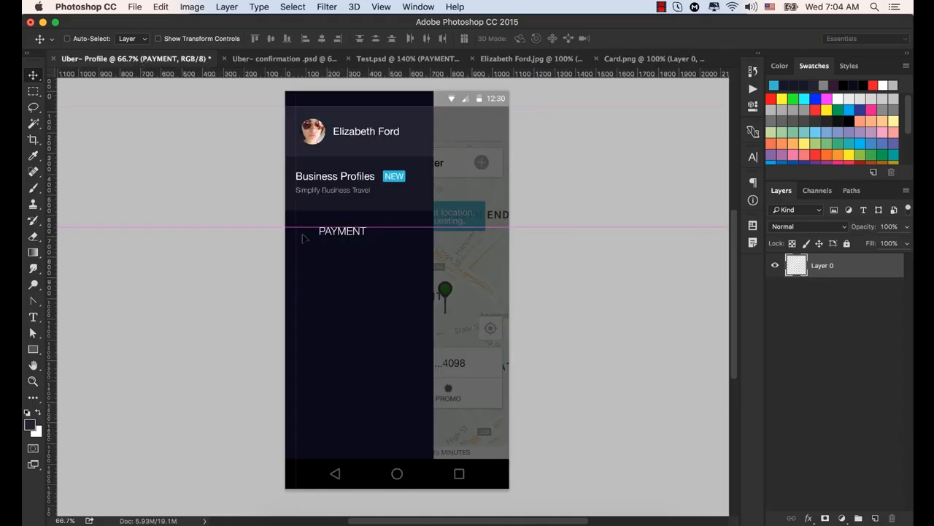
left_click_drag(305, 238, 319, 249)
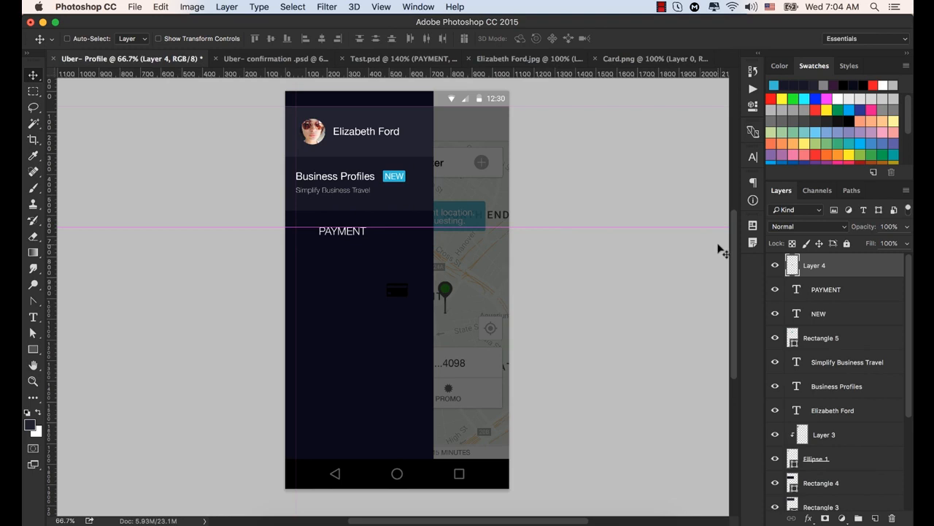
key("ctrl+t")
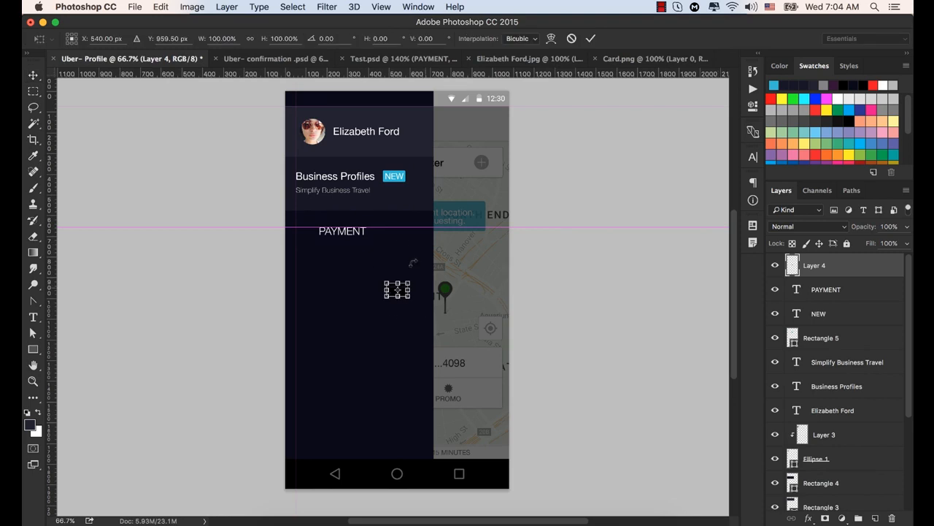
left_click(590, 40)
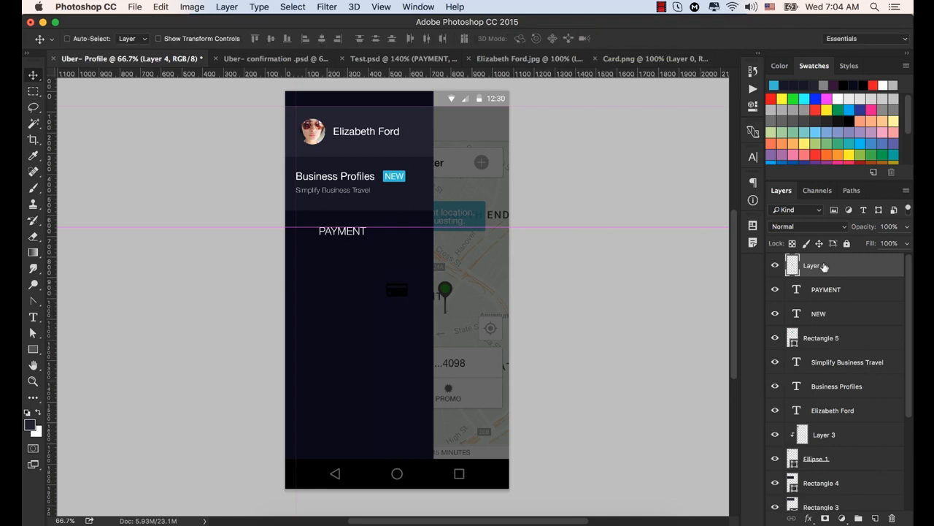
left_click(376, 318)
left_click_drag(376, 320, 279, 249)
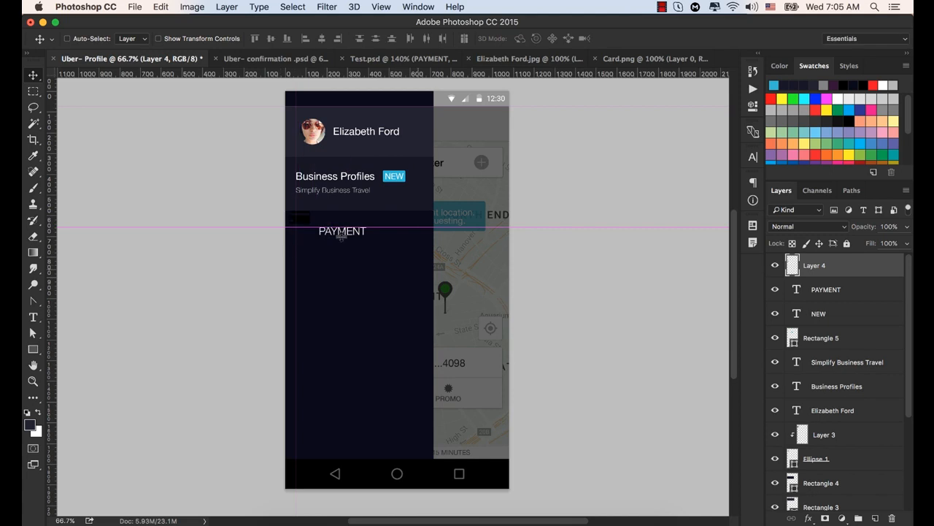
- Apply a Color Overlay in 6b6b75 at 100% opacity with Normal blending to the card icon's layer
left_click(511, 235)
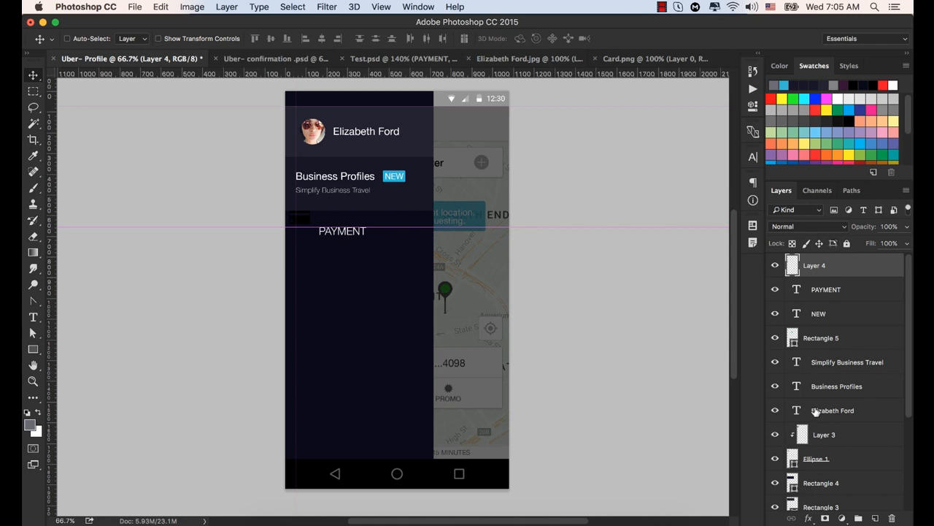
left_click(809, 519)
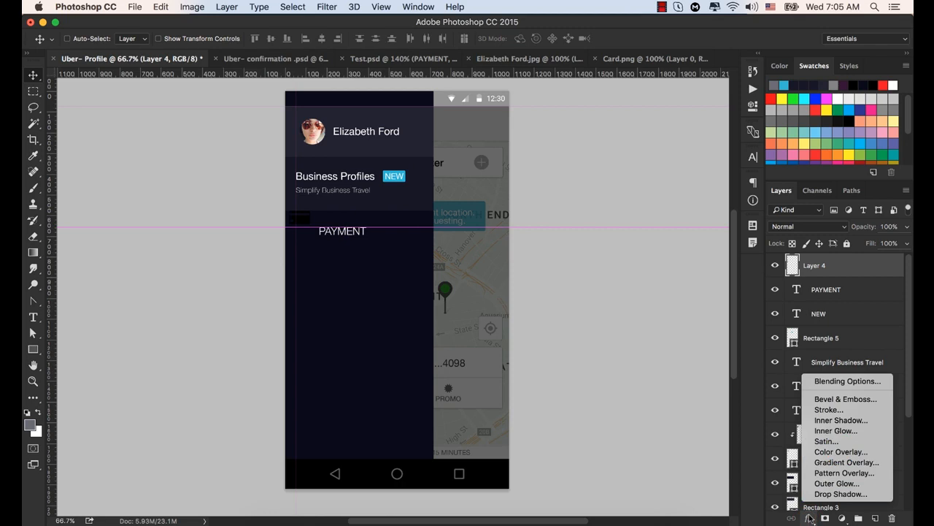
left_click(832, 451)
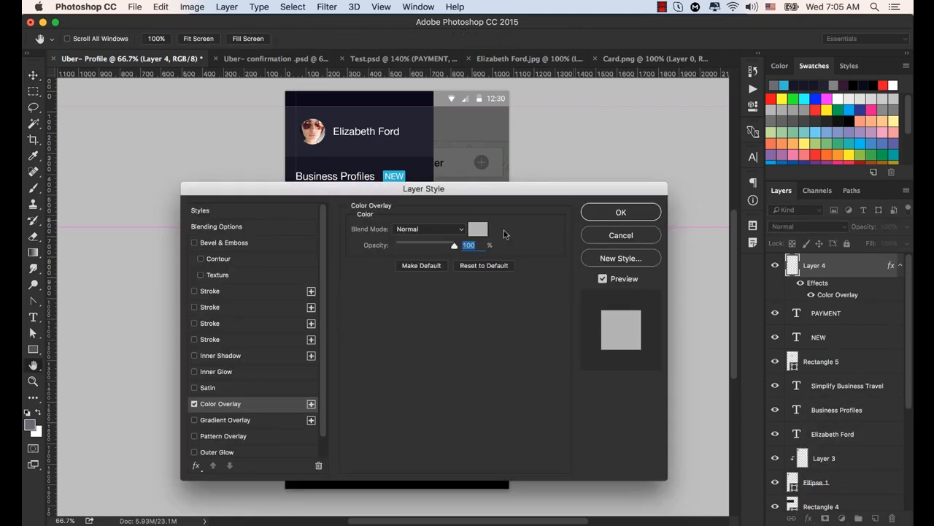
left_click(478, 228)
left_click(746, 340)
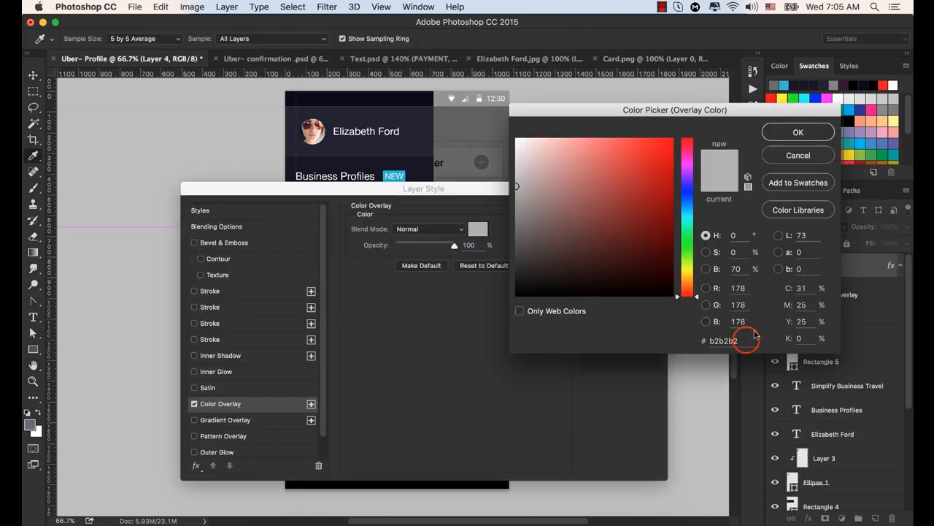
double_click(746, 340)
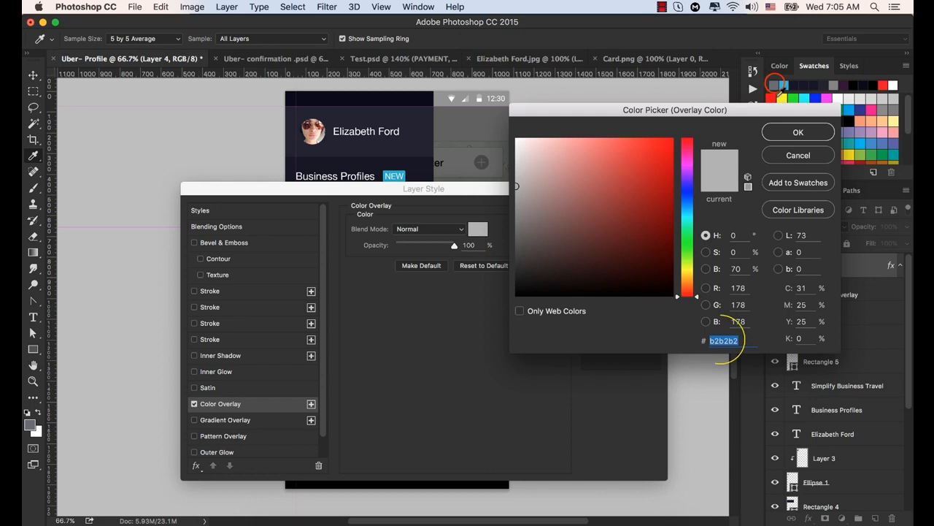
left_click(775, 83)
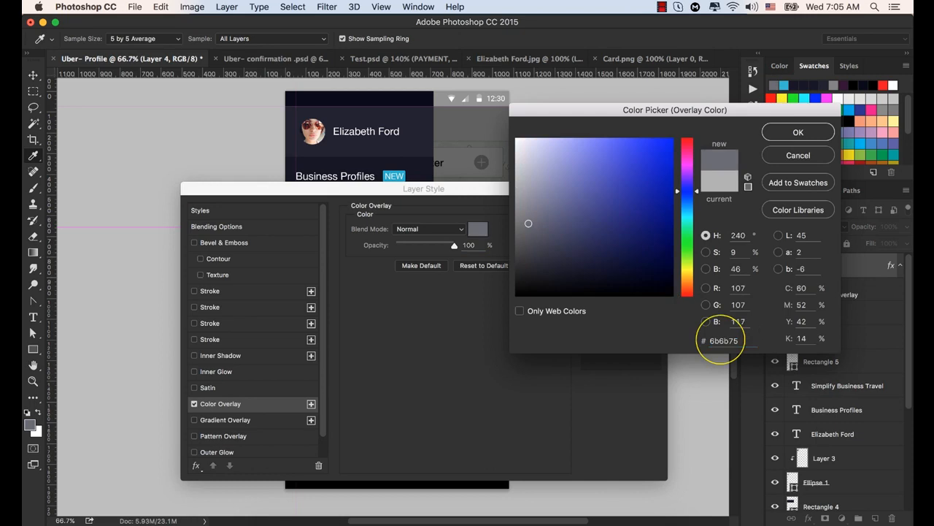
double_click(727, 340)
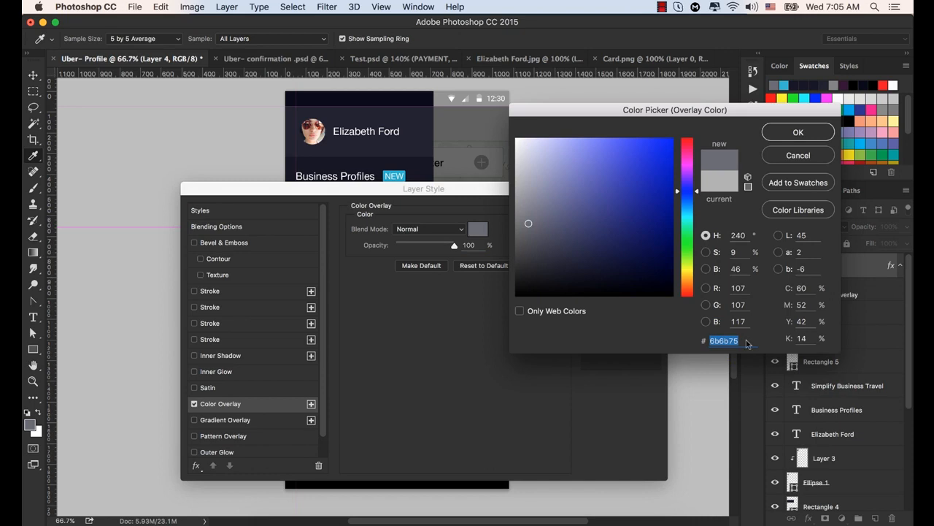
left_click(791, 134)
left_click(643, 212)
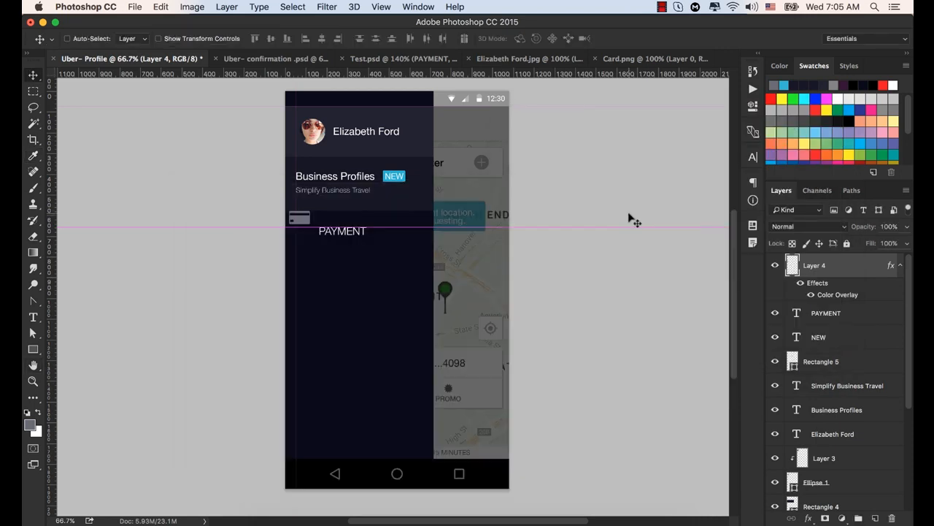
- Align the card icon to the vertical and horizontal guides beside PAYMENT and scale it down to roughly the text's height
left_click(303, 219)
left_click_drag(303, 219, 309, 236)
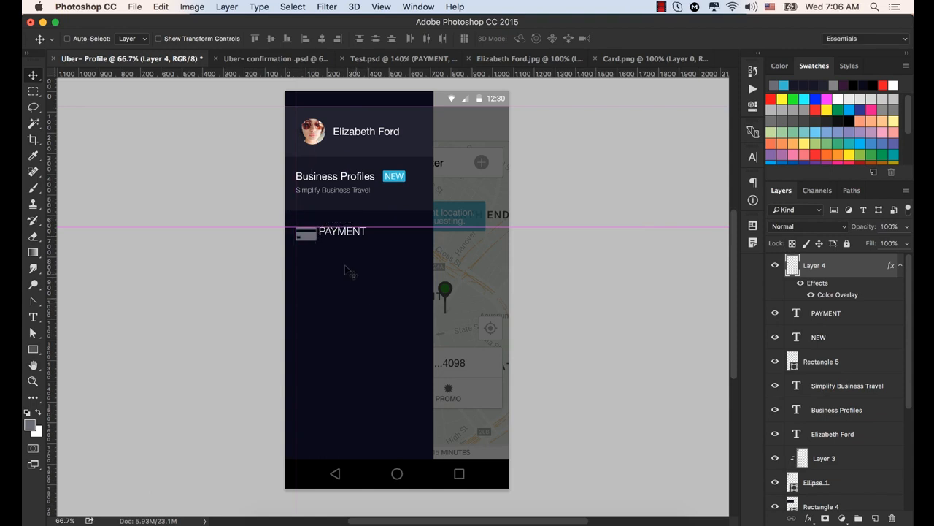
scroll(351, 272, "up", 5)
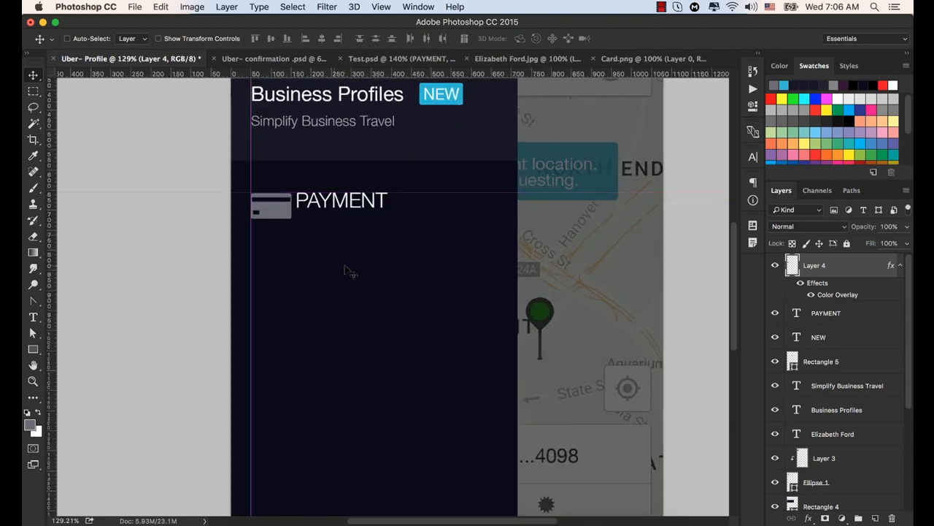
key("super+t")
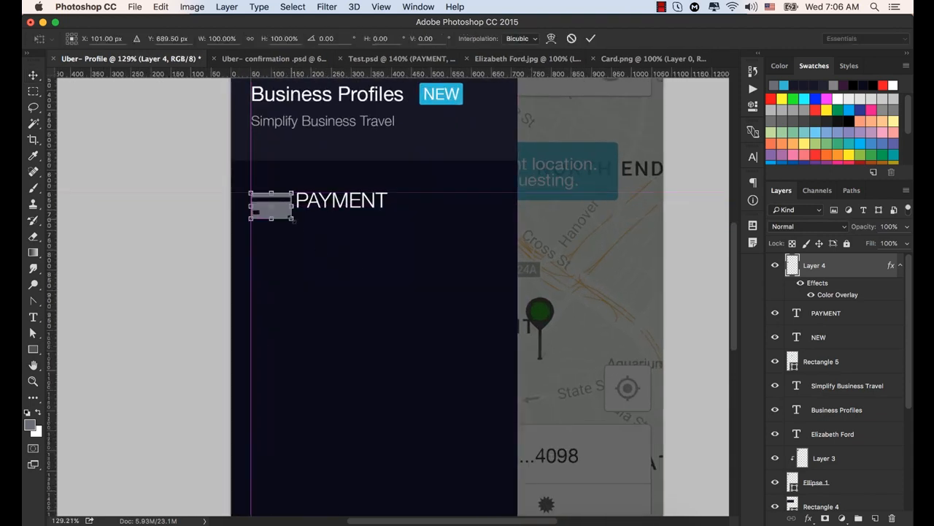
left_click_drag(291, 219, 276, 210)
left_click(591, 38)
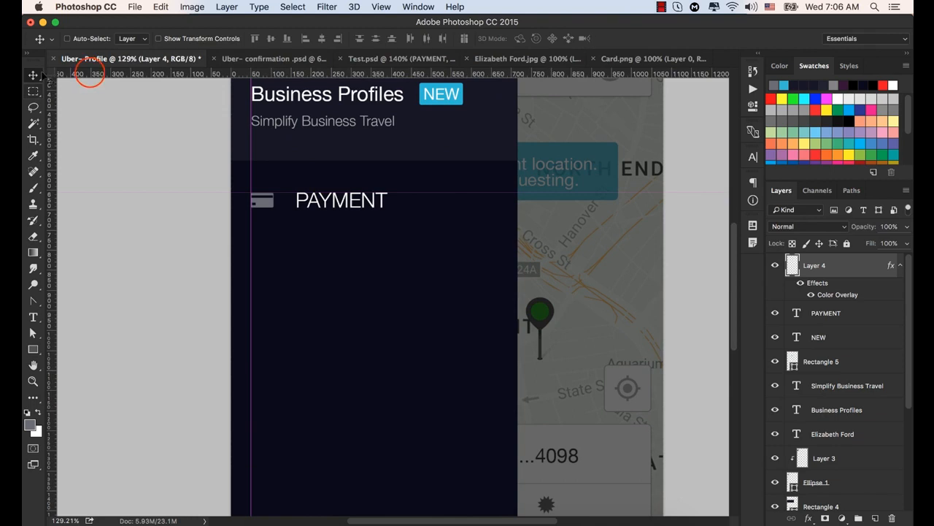
- Add a horizontal guide along the lower edge of the PAYMENT text and the card icon
left_click_drag(91, 75, 93, 209)
scroll(292, 208, "up", 5)
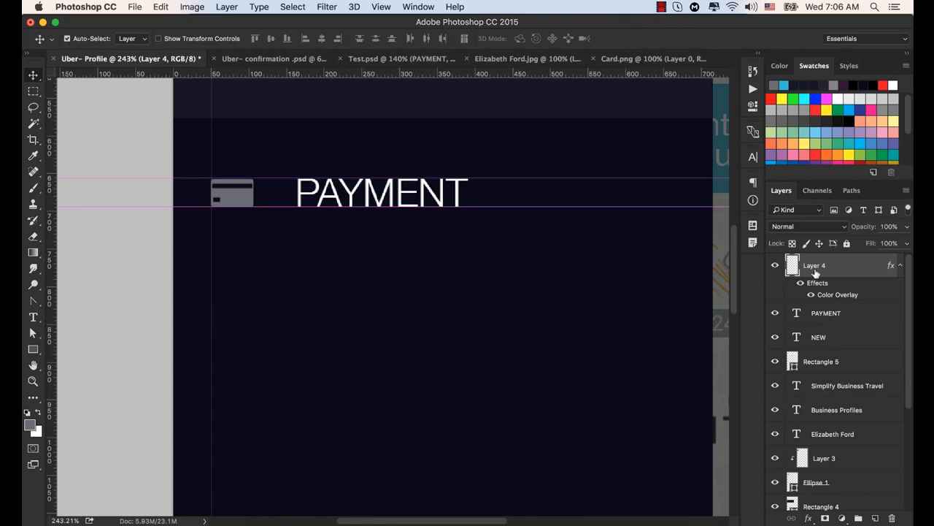
key("super+t")
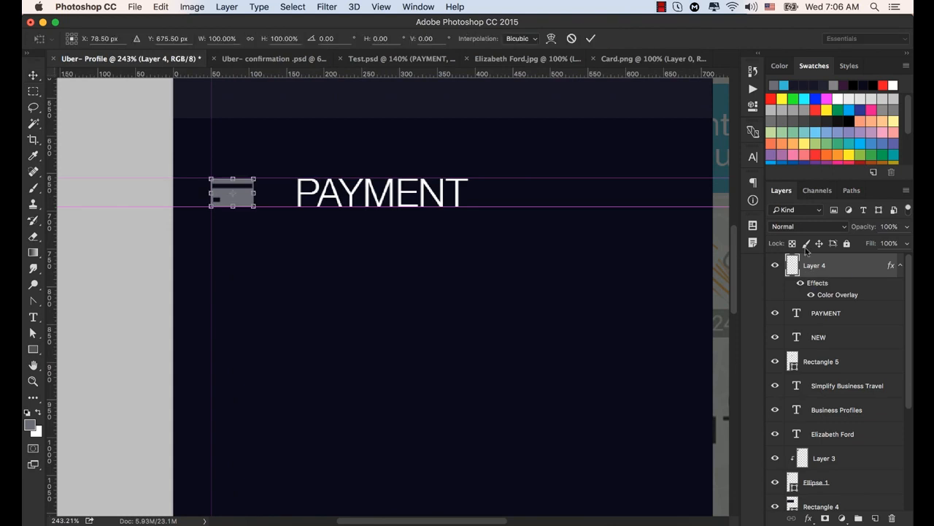
left_click(590, 38)
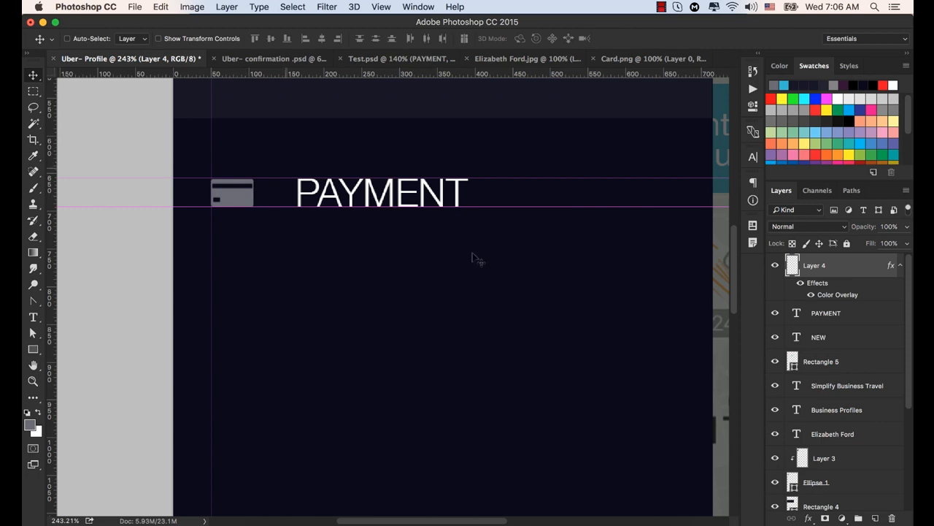
- Add a vertical guide along the right edge of the round profile photo
scroll(511, 321, "down", 5)
scroll(517, 340, "down", 2)
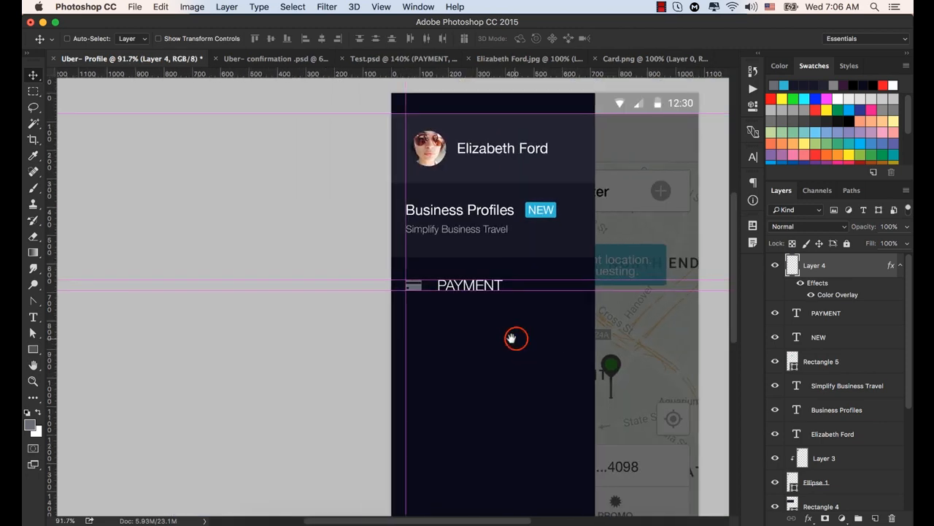
left_click_drag(513, 336, 390, 309)
scroll(384, 314, "down", 1)
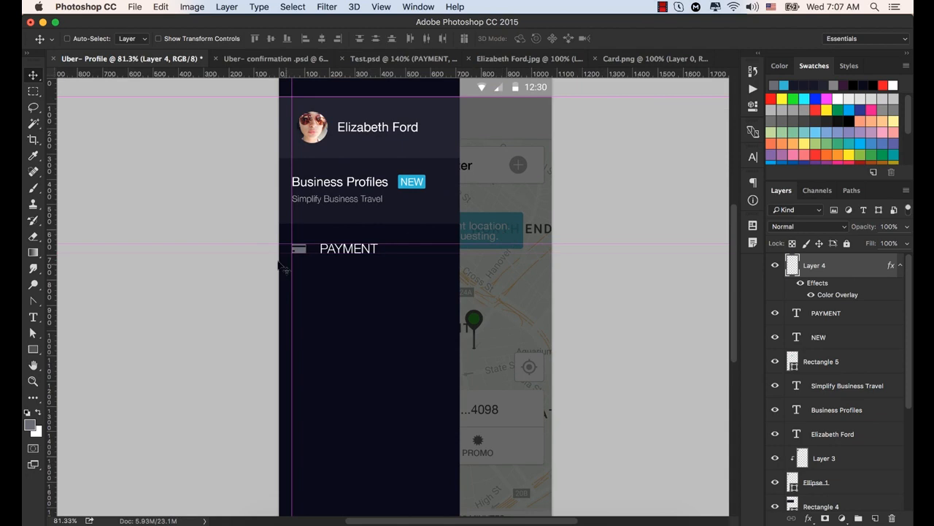
left_click_drag(53, 270, 327, 322)
scroll(462, 337, "down", 5)
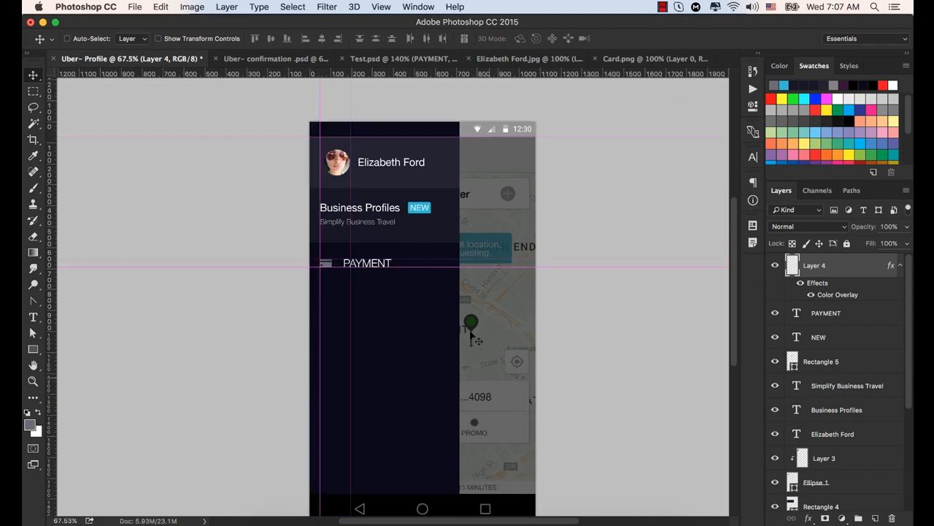
- Nudge the PAYMENT text to the right until its left edge lines up with the vertical guide at the profile photo's edge
scroll(462, 307, "up", 1)
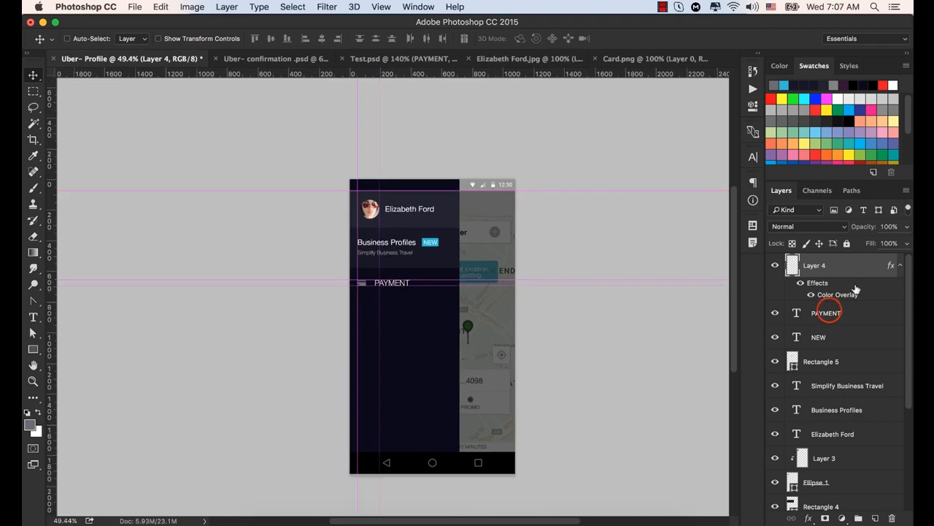
left_click(830, 314)
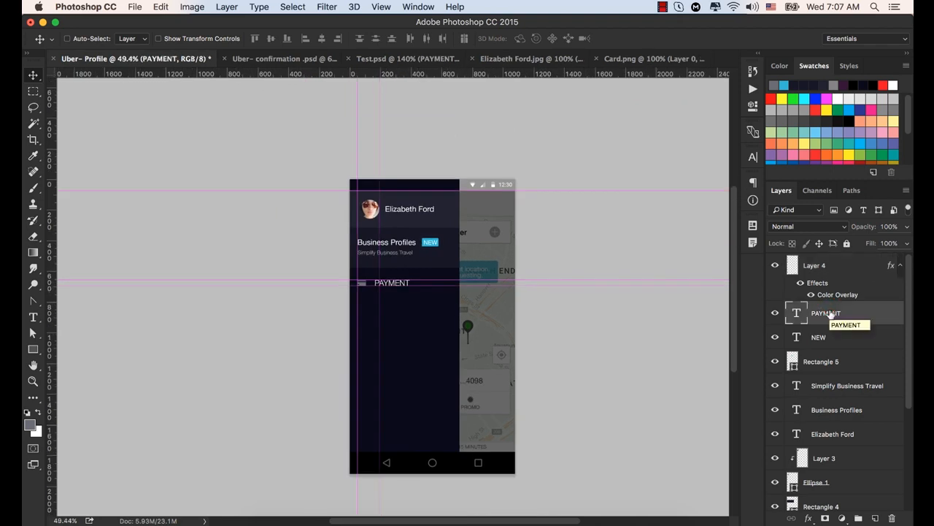
key("Right")
key("Right")
key("Right")
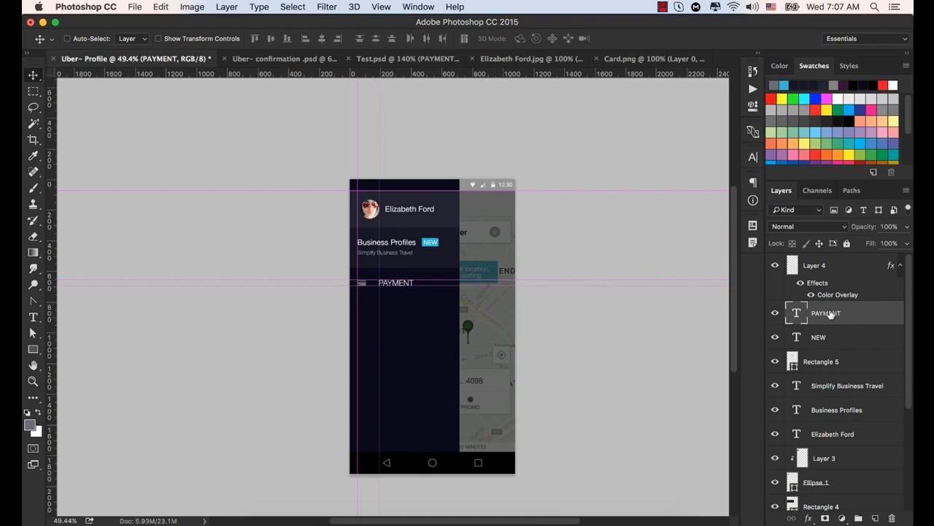
scroll(342, 281, "up", 5)
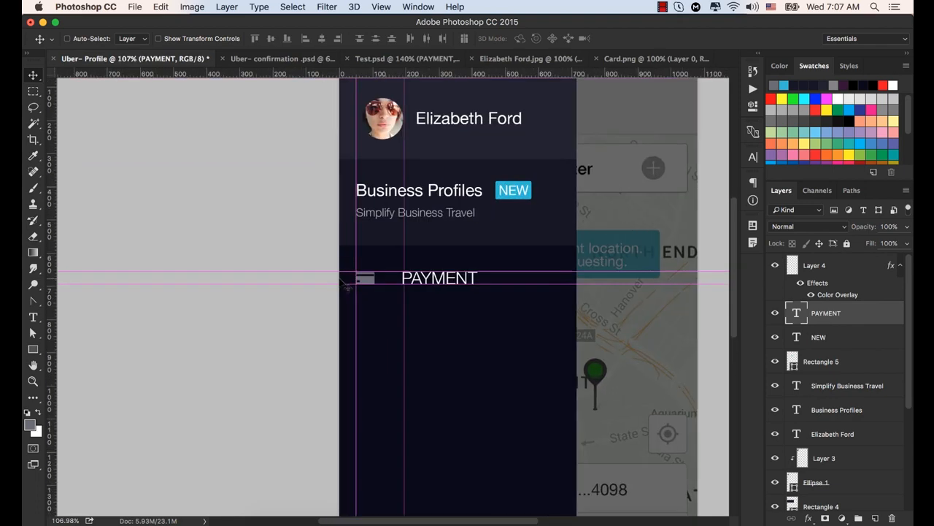
scroll(348, 287, "up", 1)
key("Right")
key("Right")
key("Right")
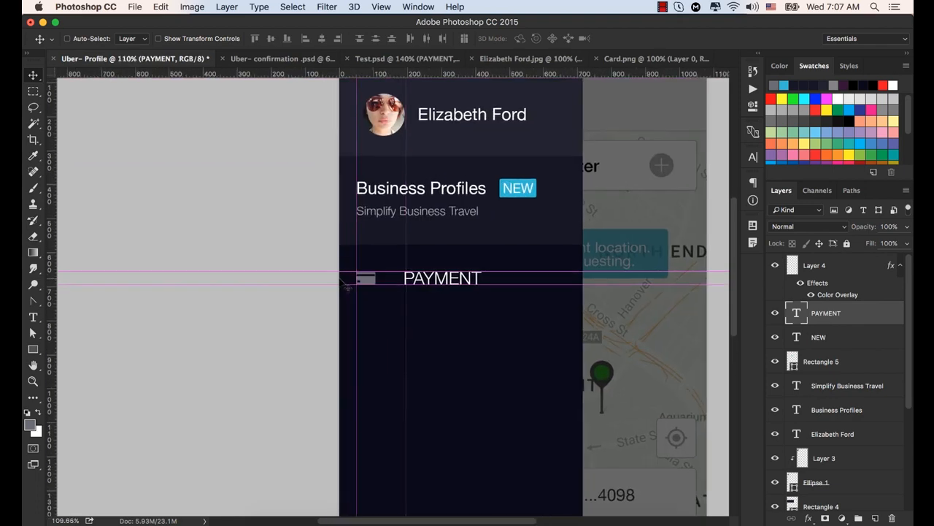
key("Right")
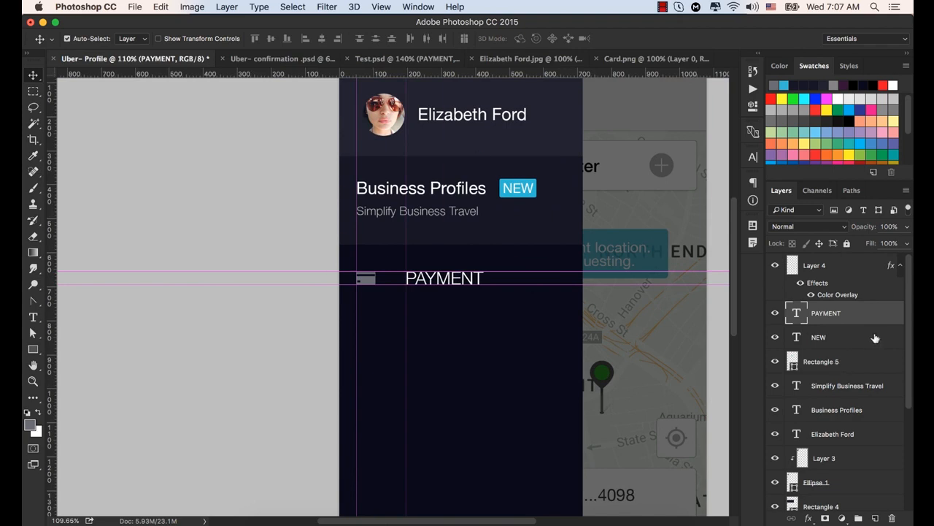
- Group the card icon's layer with the PAYMENT text layer and name the group PAYMENT
left_click(814, 265, "shift")
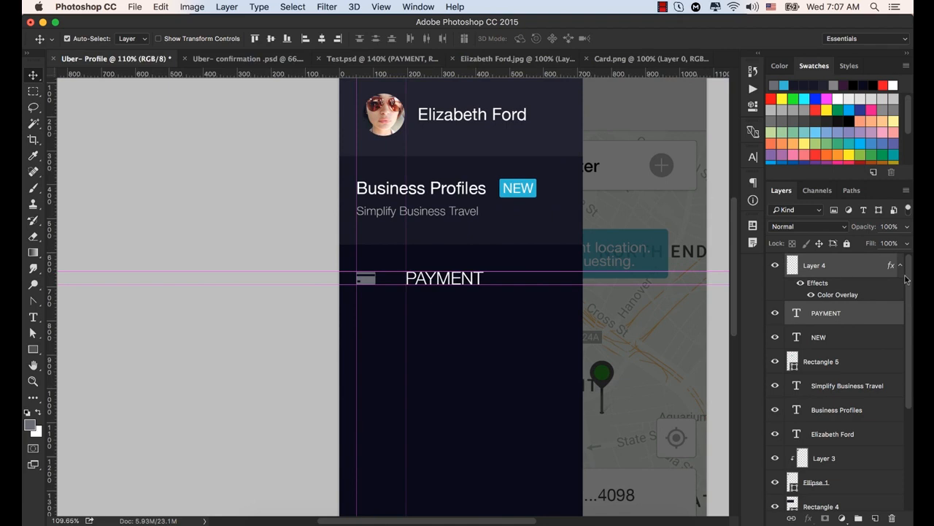
key("super+g")
left_click(817, 260)
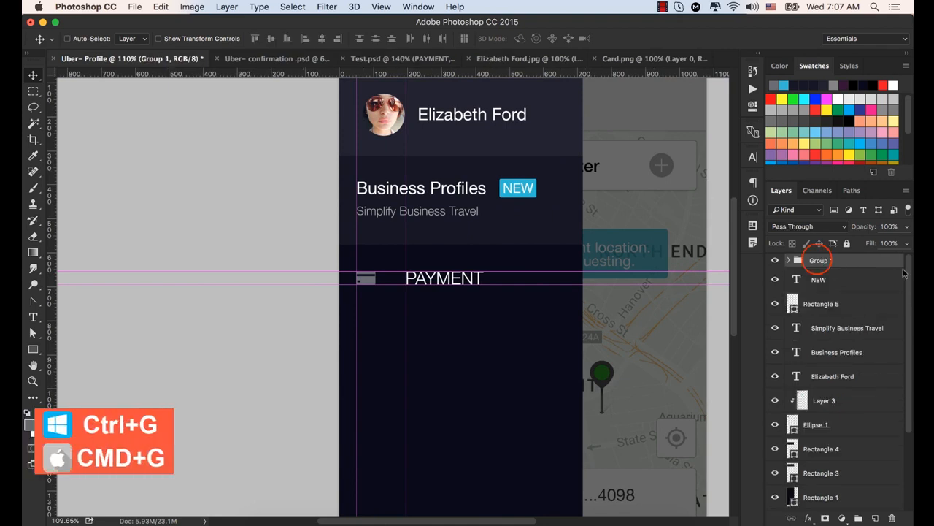
double_click(818, 261)
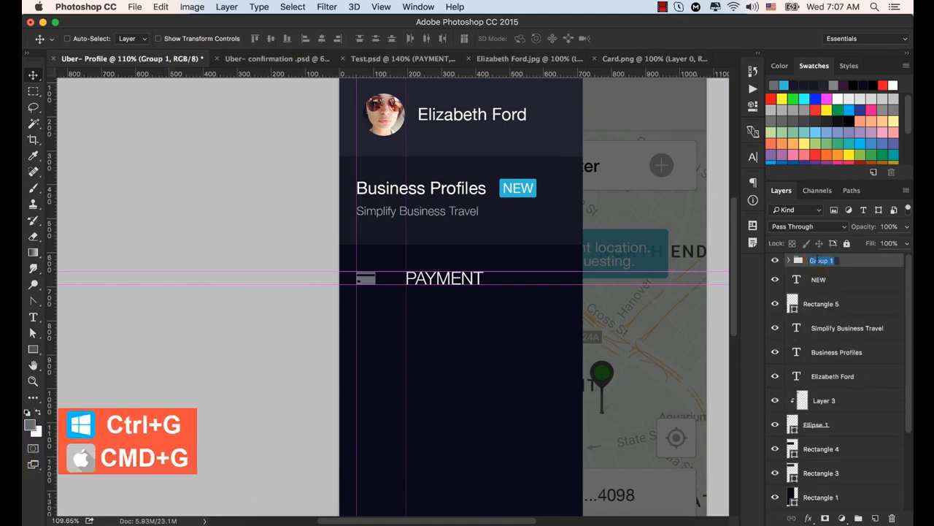
type("PAYMEN")
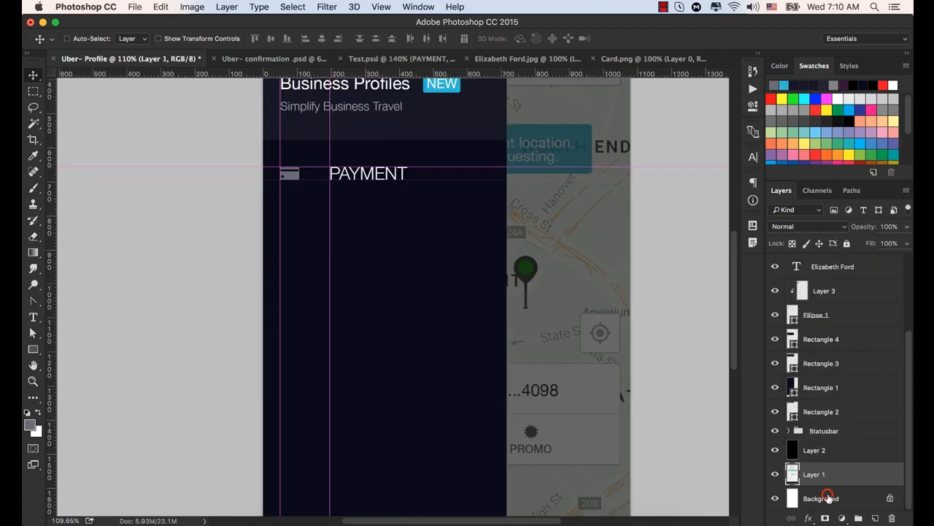
- Unlock the Background layer so that it can be grouped with Layer 1 and Layer 2
left_click(827, 498)
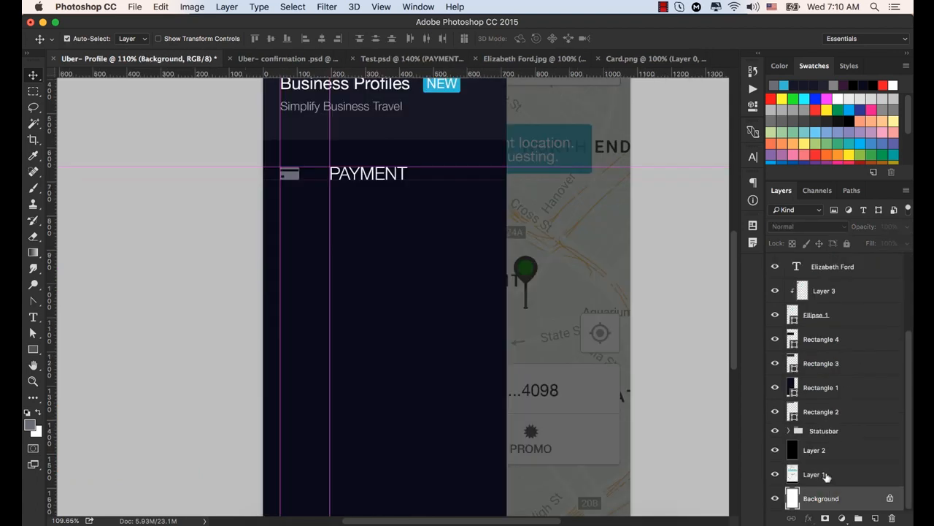
left_click(823, 474, "super")
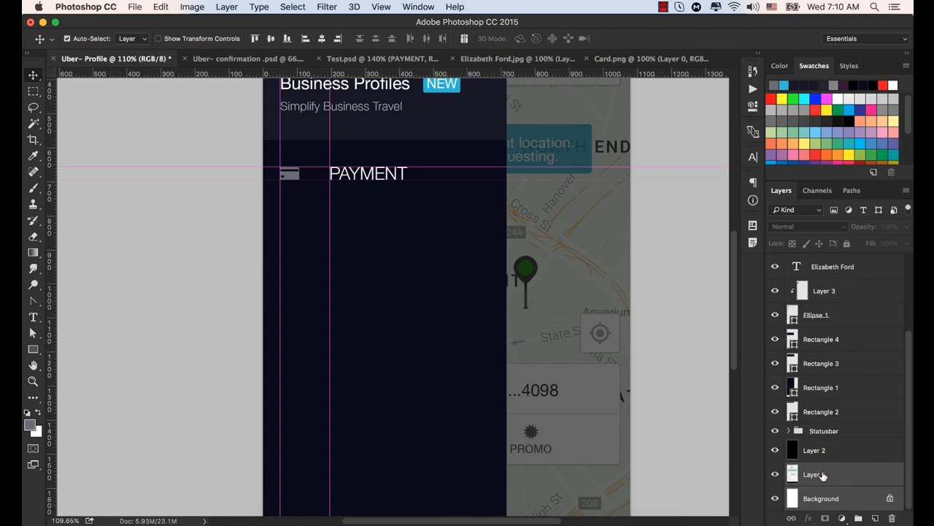
left_click(774, 475)
left_click(774, 475)
left_click(817, 446)
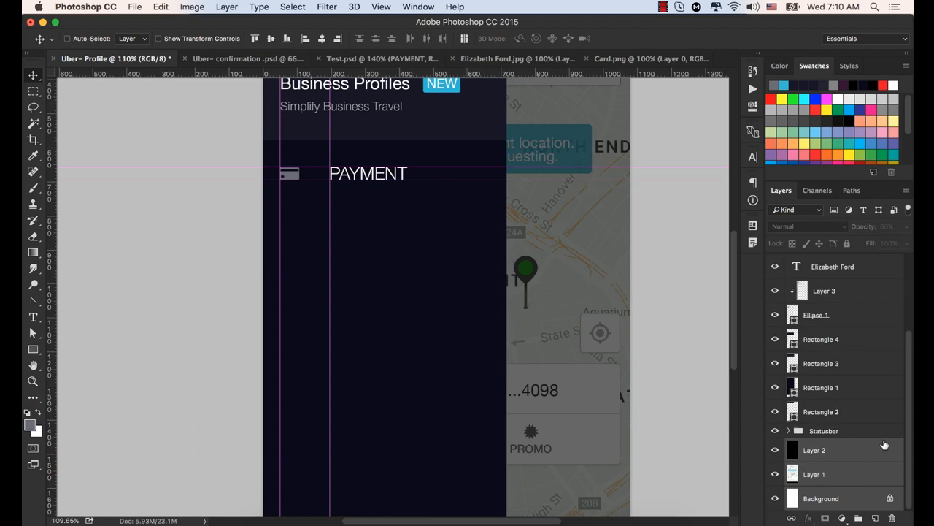
left_click(890, 499)
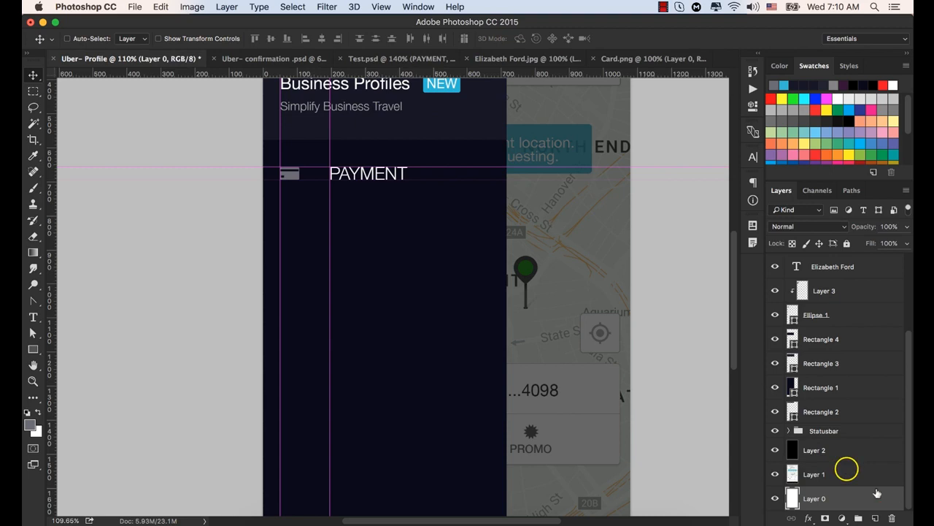
- Group Layer 2, Layer 1 and the unlocked Layer 0 and name the group BG
left_click(840, 448, "shift")
key("6")
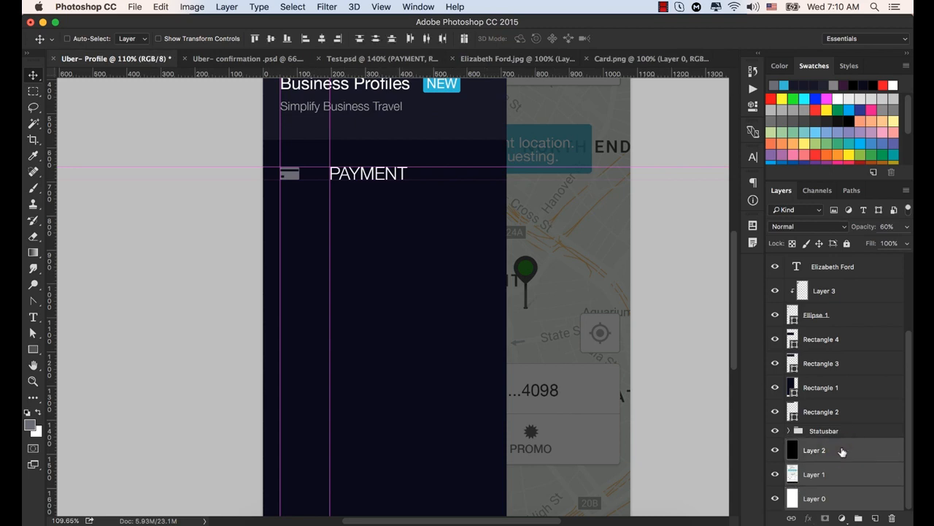
key("super+g")
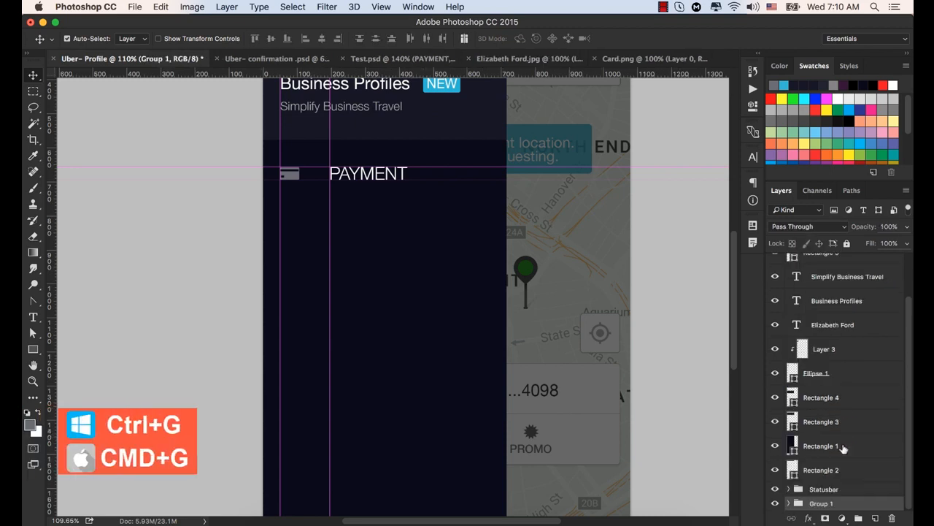
double_click(821, 503)
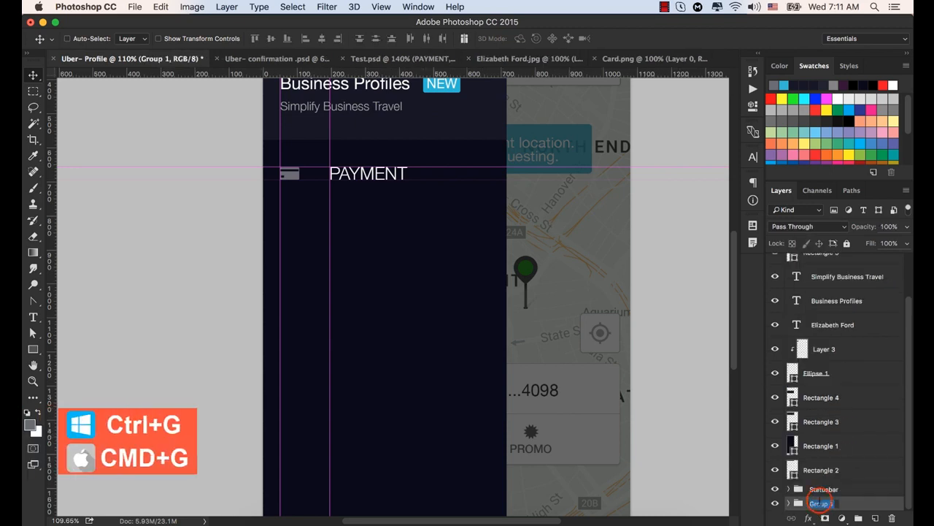
type("BG")
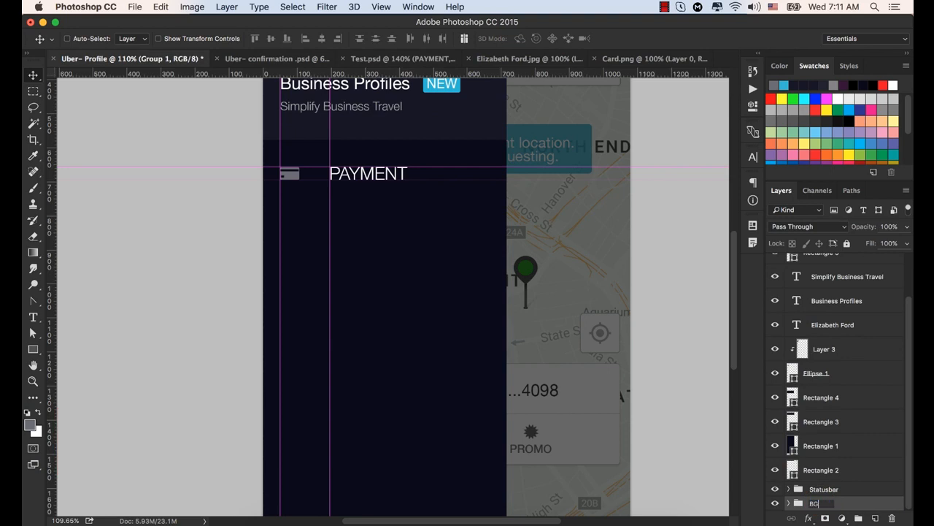
key("Return")
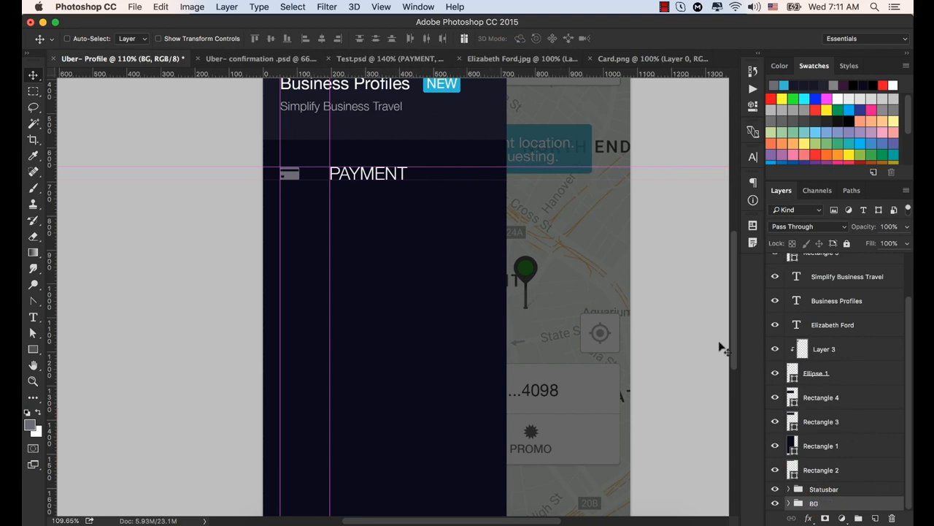
- Select the dark side panel's Rectangle 1 layer and toggle its visibility to check which part of the design it covers
scroll(493, 294, "down", 1)
scroll(493, 293, "down", 18)
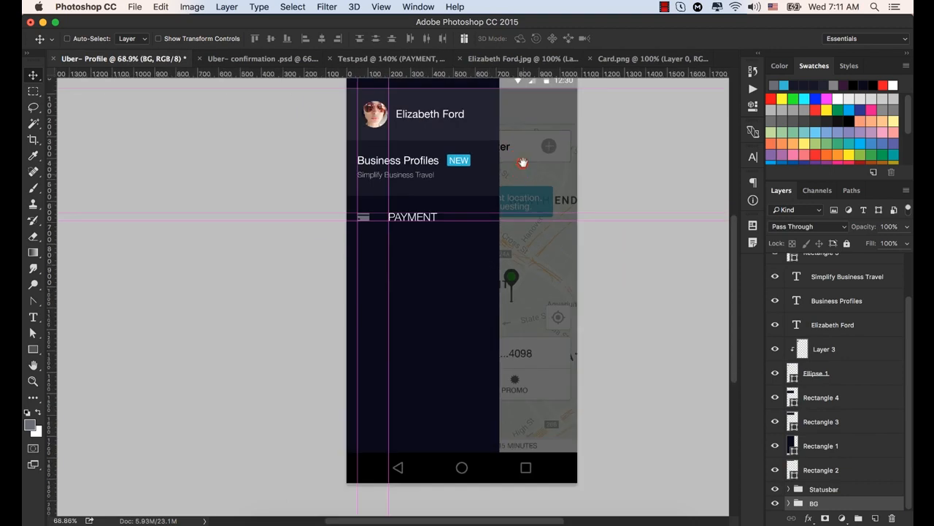
left_click_drag(521, 163, 480, 193)
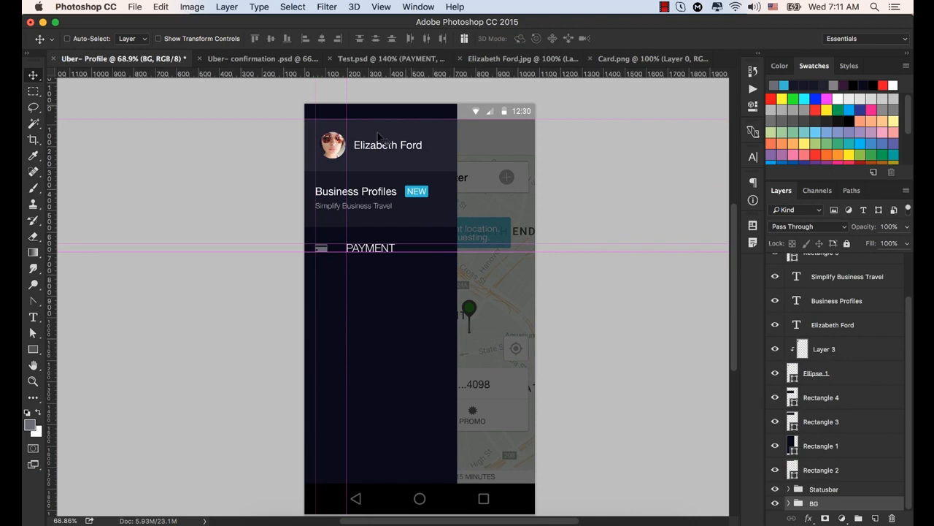
scroll(823, 374, "up", 3)
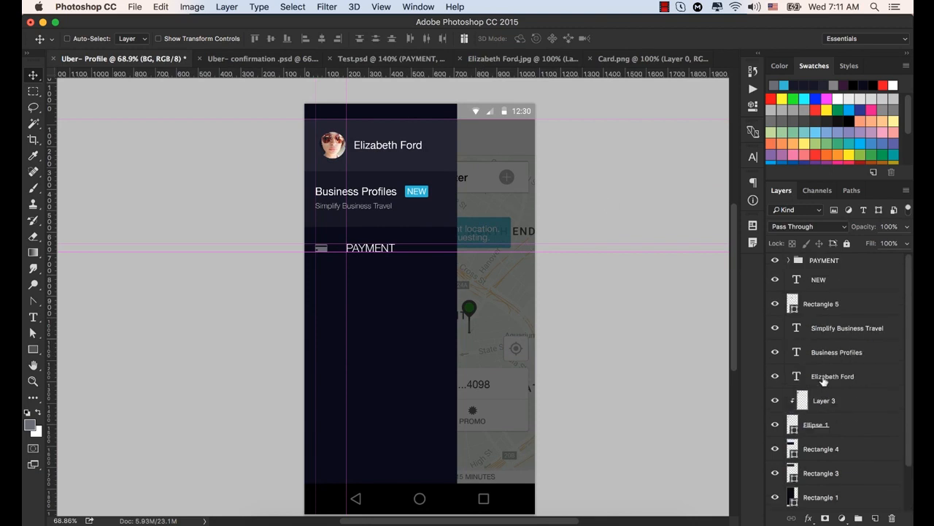
left_click(421, 114, "super")
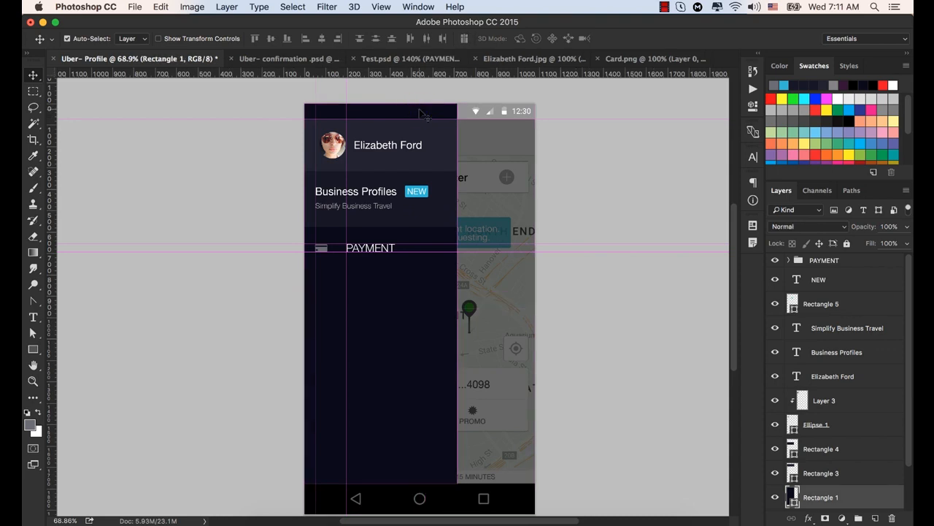
left_click(419, 110, "super")
left_click(775, 497)
left_click(775, 497)
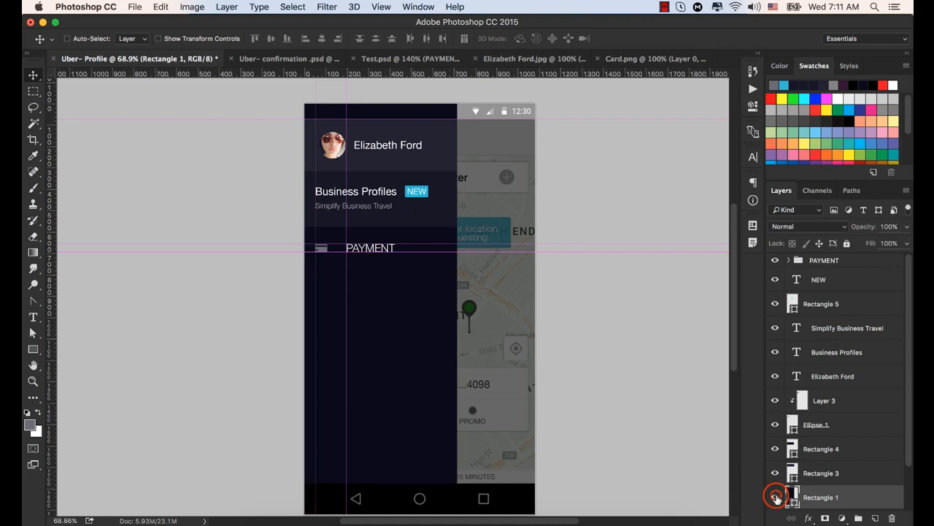
left_click(776, 498)
left_click(776, 497)
- Move the Rectangle 1 layer of the dark side panel into the BG group
scroll(818, 489, "down", 3)
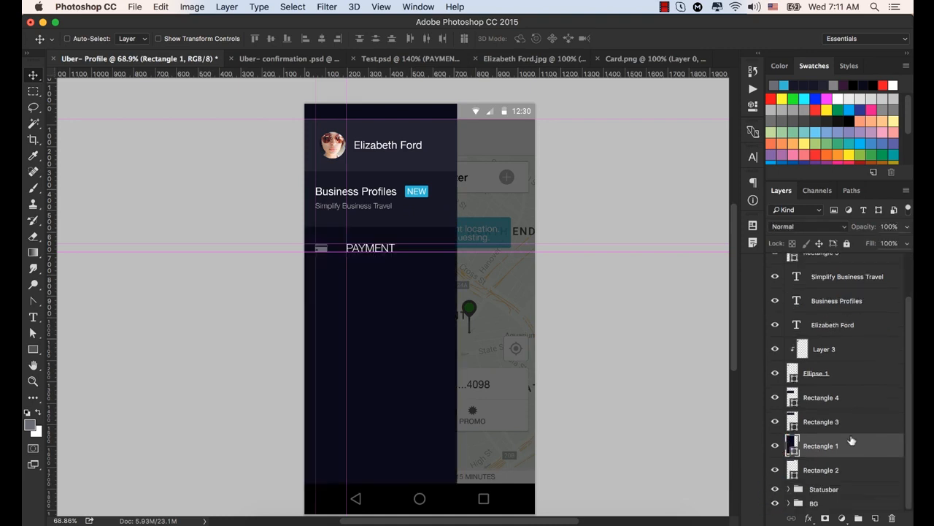
left_click(857, 443)
left_click_drag(859, 443, 859, 505)
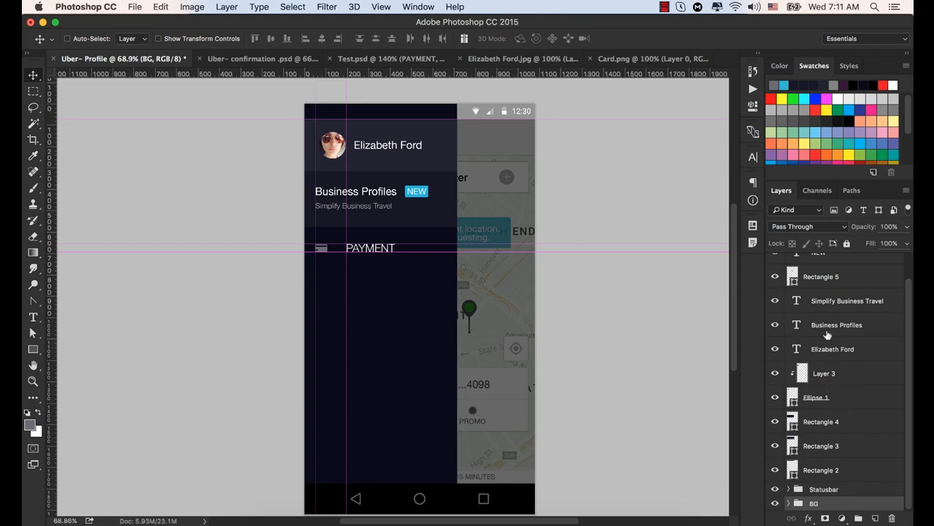
- Select the Rectangle 2 layer behind the phone's status bar and toggle its visibility to check which area it covers
key("super")
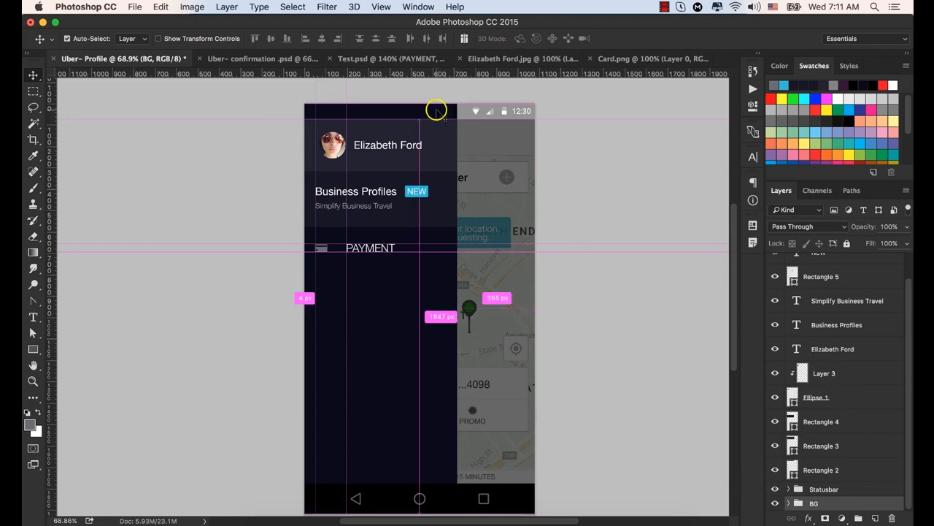
left_click(441, 115)
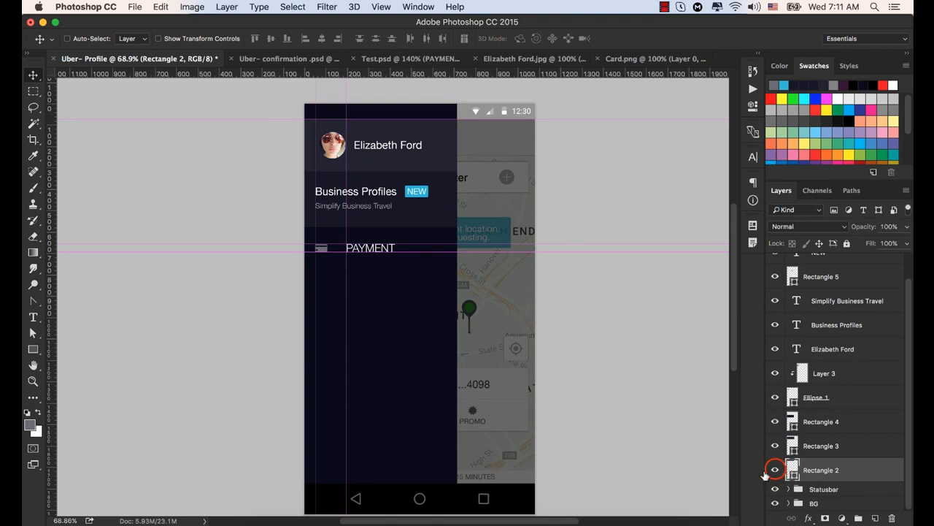
left_click(776, 470)
left_click(776, 471)
left_click(775, 470)
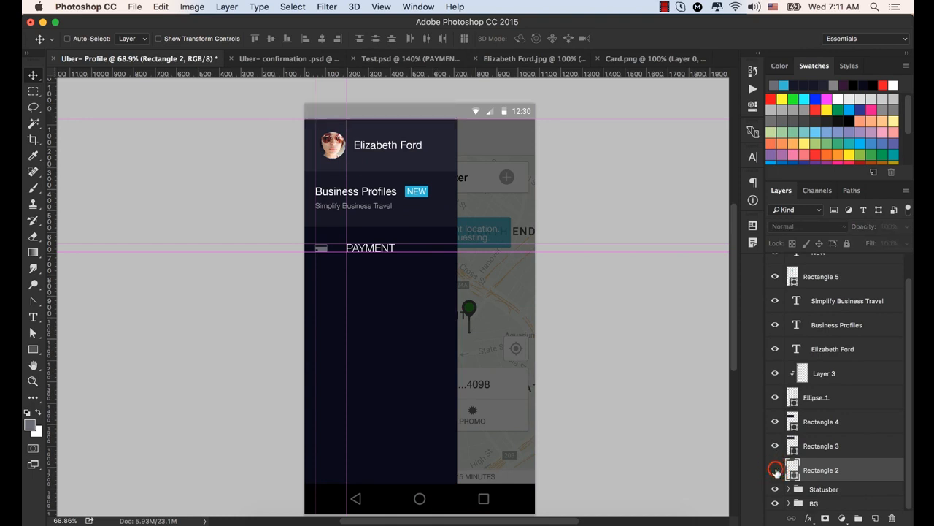
left_click(776, 470)
left_click(775, 470)
left_click(776, 470)
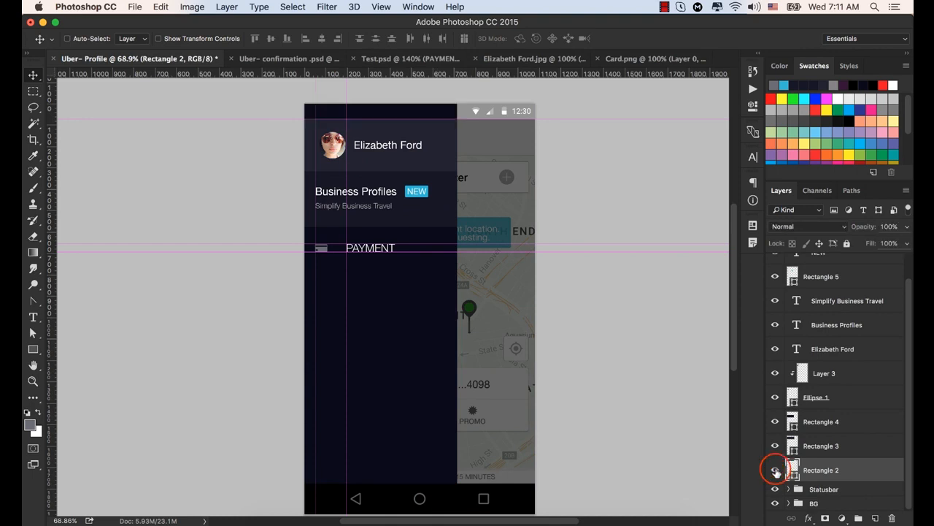
left_click(775, 470)
left_click(775, 470)
- Group the Rectangle 2 layer with the Statusbar group and name the new group STATUSBAR
left_click(824, 489, "super")
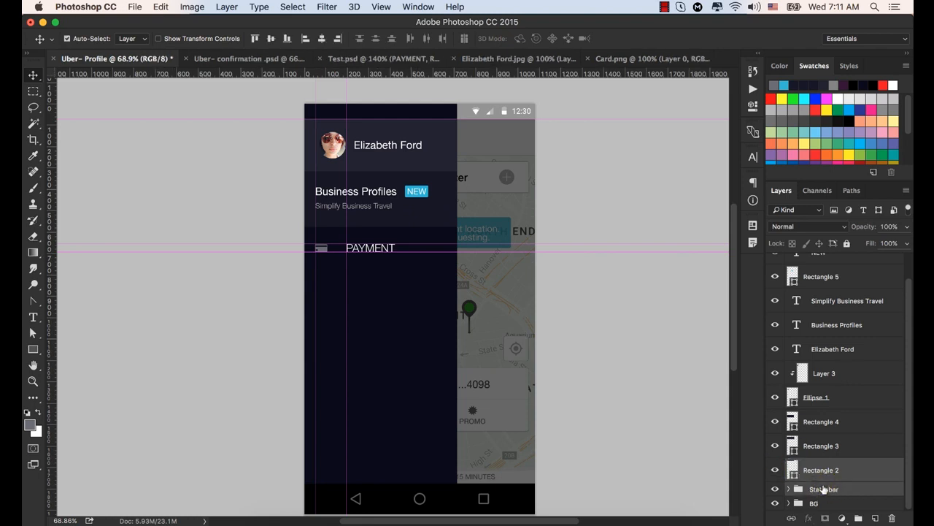
key("super+g")
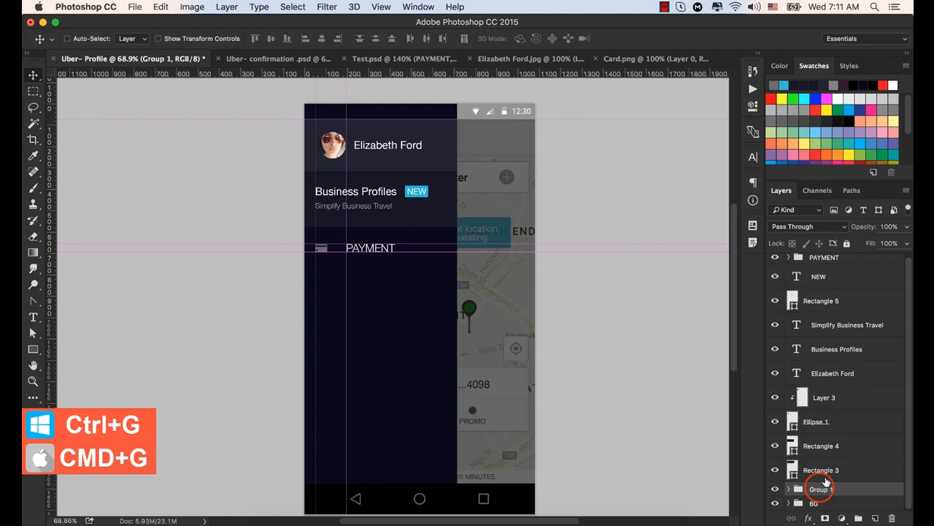
double_click(819, 489)
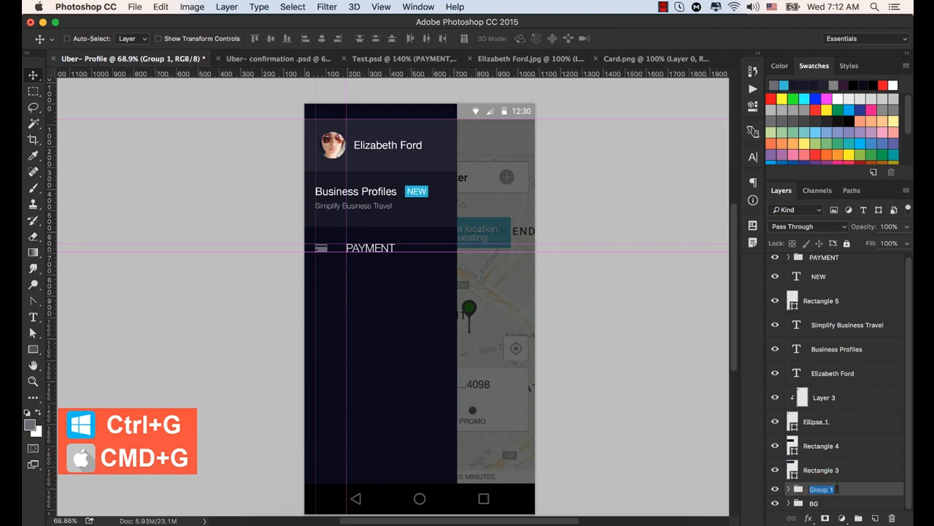
type("STATUS")
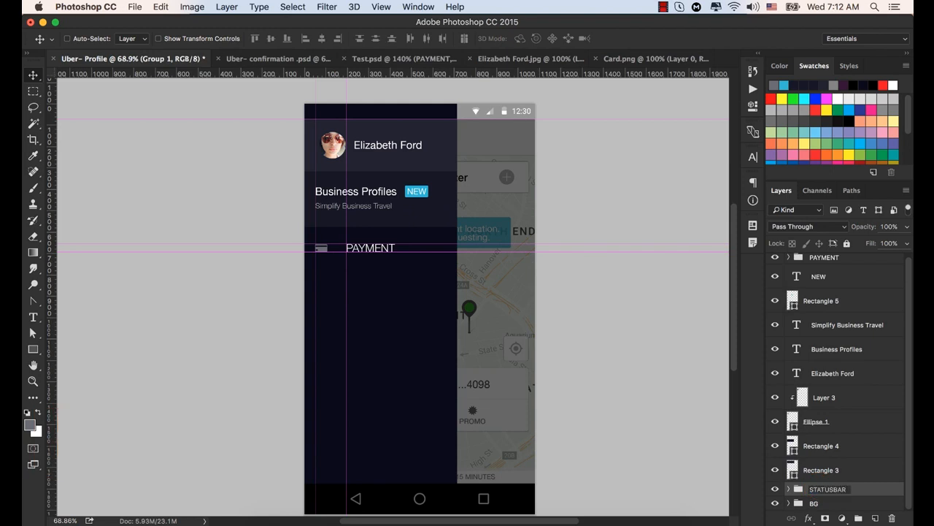
type("BAR")
key("Return")
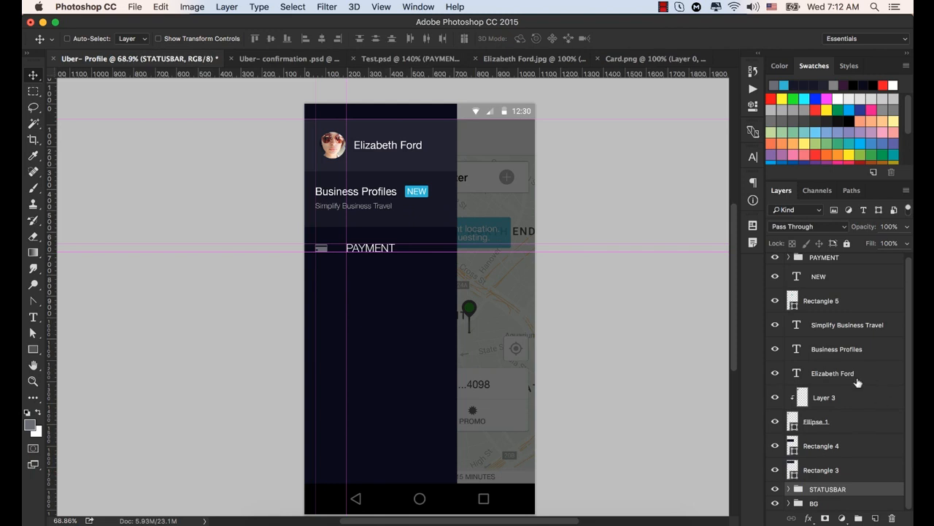
- Select the profile header's layers: Rectangle 3, the profile name text, Ellipse 1 and Layer 3, leaving Rectangle 4 out of the selection
left_click(442, 143, "super")
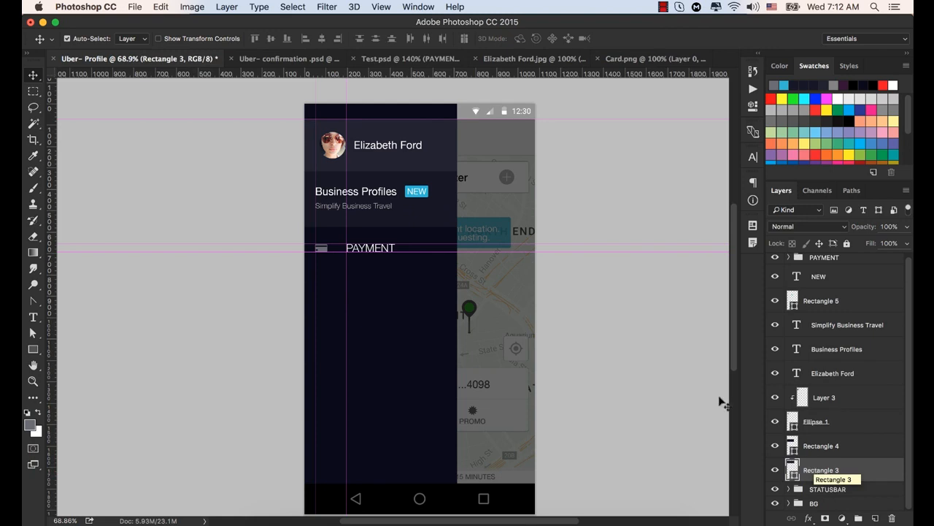
left_click(380, 146)
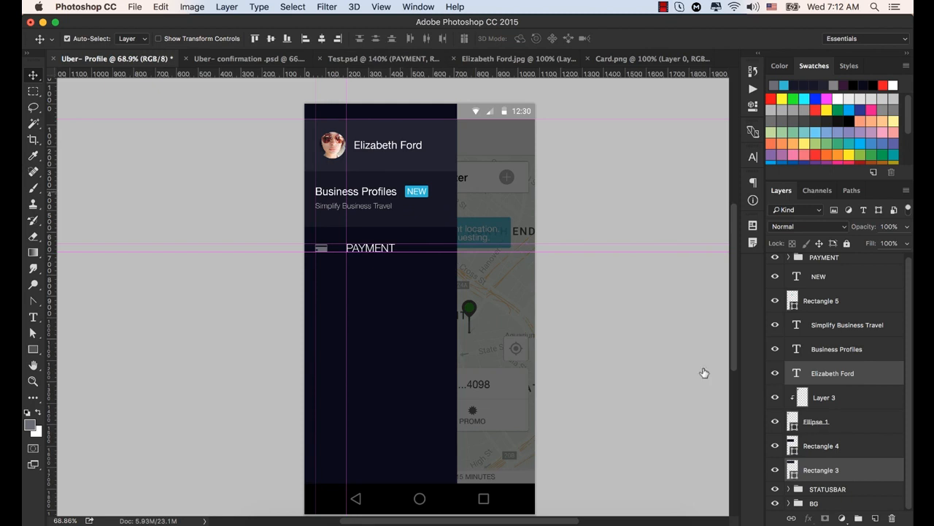
left_click(816, 421, "shift")
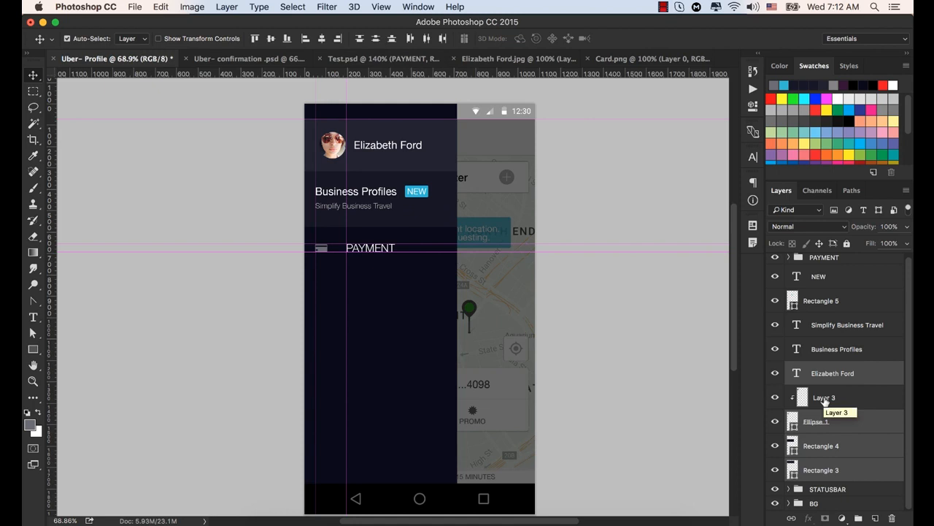
left_click(774, 469)
left_click(775, 470)
left_click(774, 446)
left_click(774, 445)
left_click(820, 445)
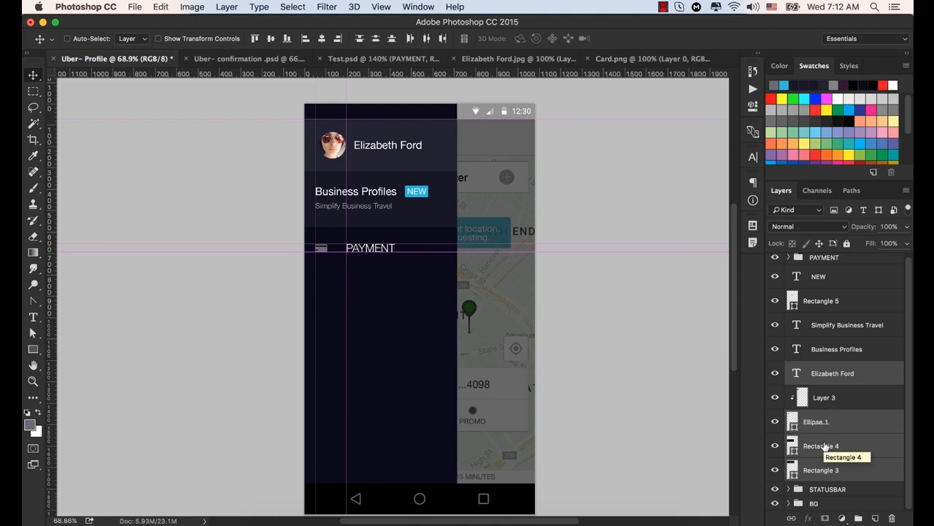
left_click(825, 446, "super")
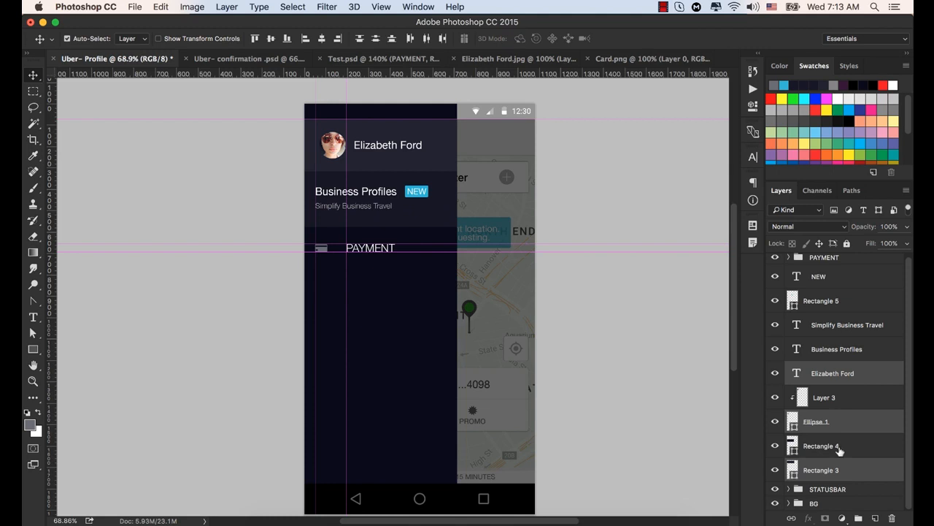
left_click(827, 398, "super")
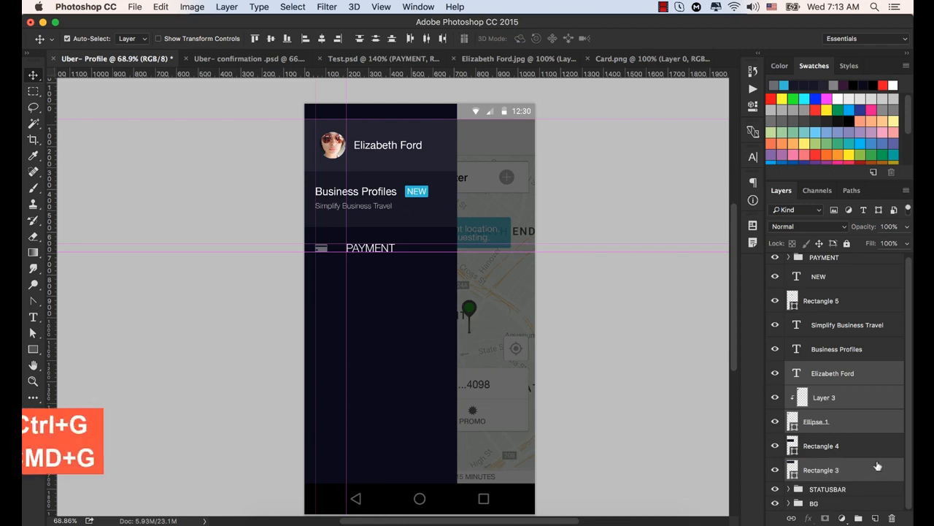
- Group the selected profile header layers, check the group by toggling its visibility, and name it PROFILE
key("super+g")
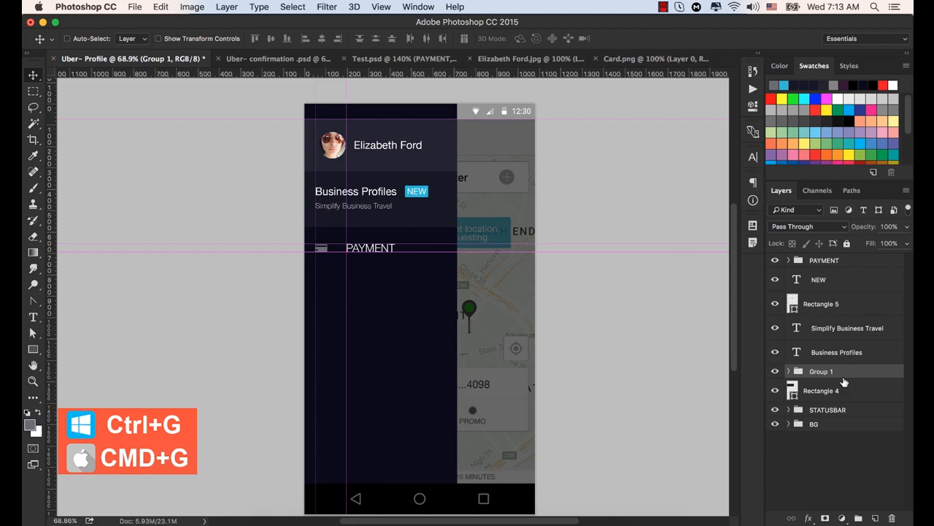
left_click(775, 372)
left_click(775, 372)
left_click(776, 372)
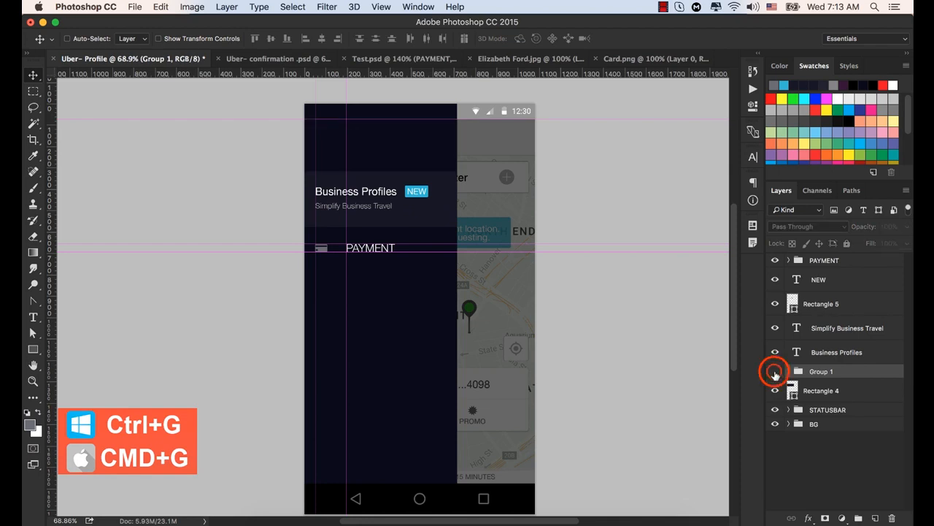
left_click(775, 372)
left_click(775, 372)
left_click(775, 372)
double_click(821, 371)
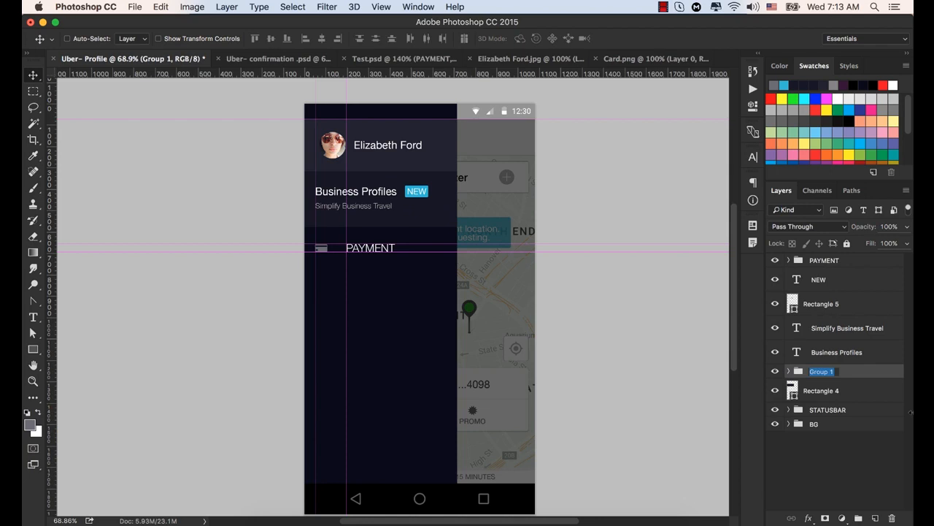
type("PROFILE")
key("Return")
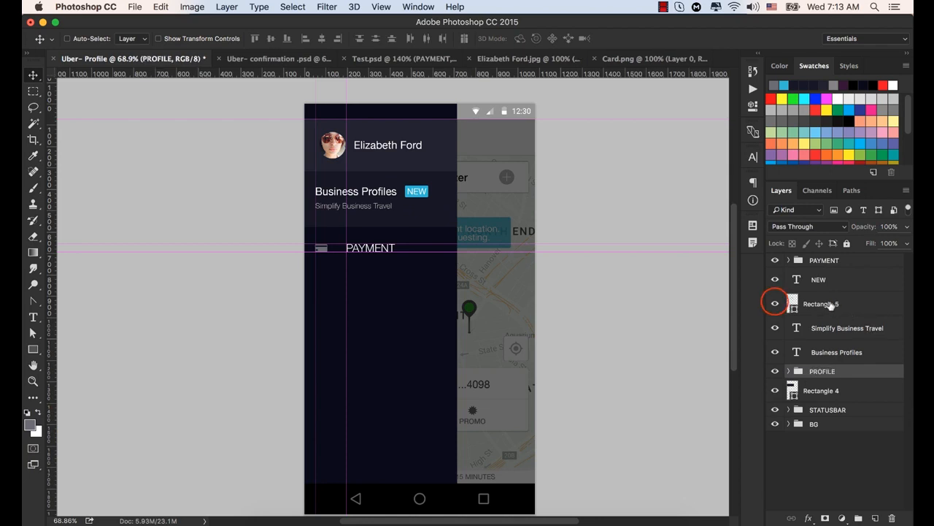
- Group the blue badge's Rectangle 5 layer with the NEW text layer and name the group NEW
left_click(776, 304)
left_click(775, 304)
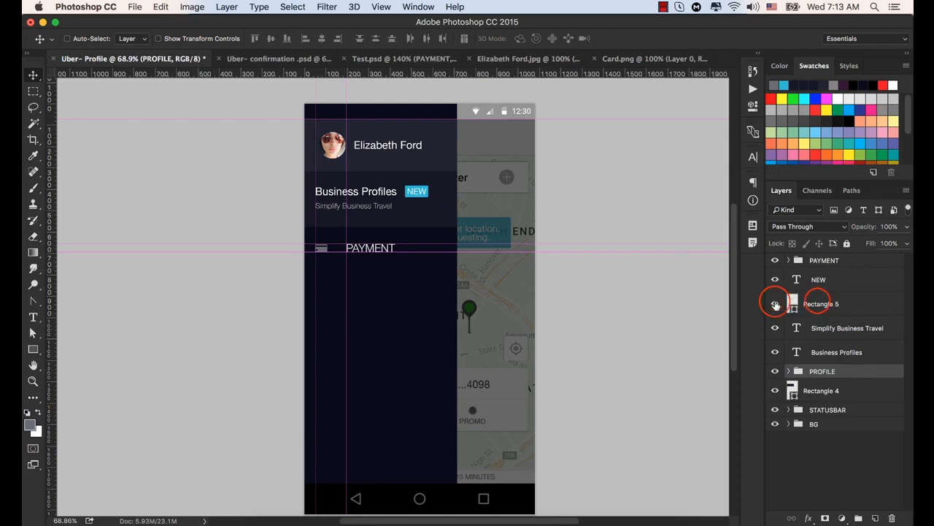
left_click(814, 304)
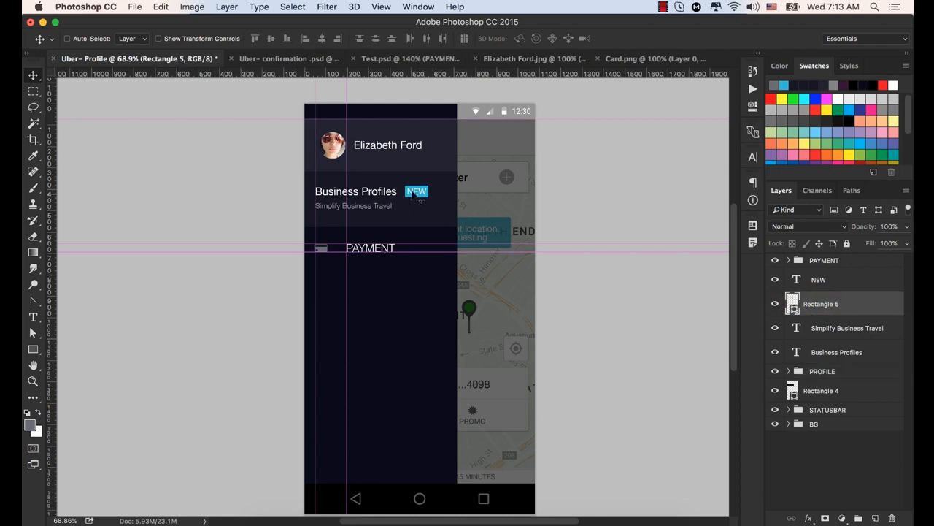
left_click(815, 279, "super")
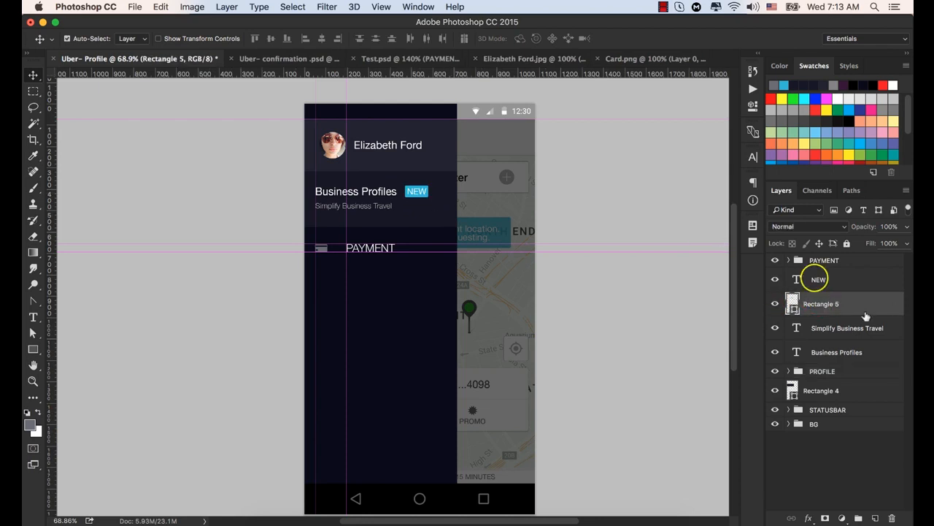
left_click(819, 281, "super")
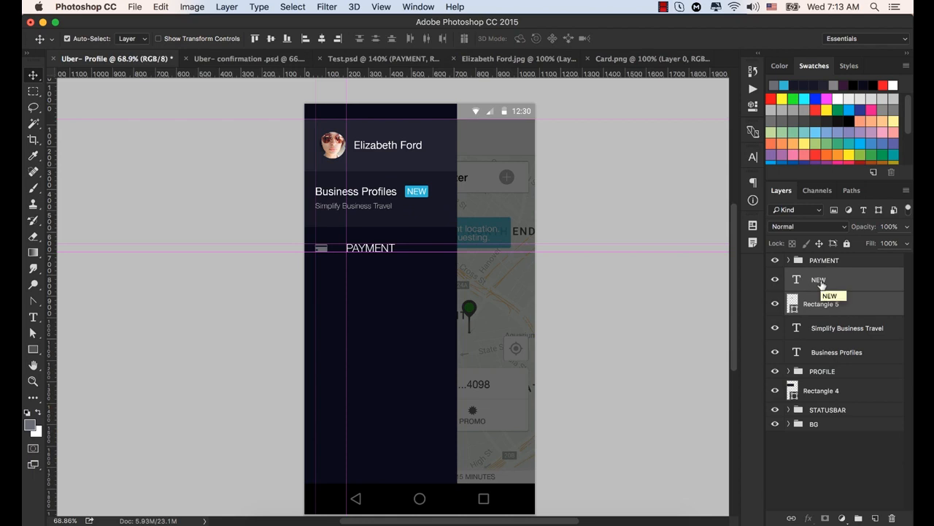
key("super+g")
double_click(818, 275)
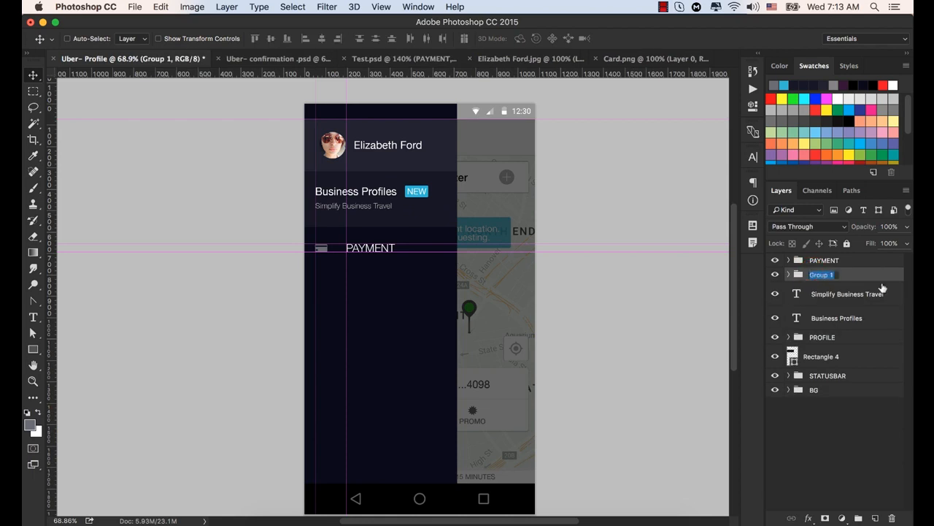
type("NEW")
key("Return")
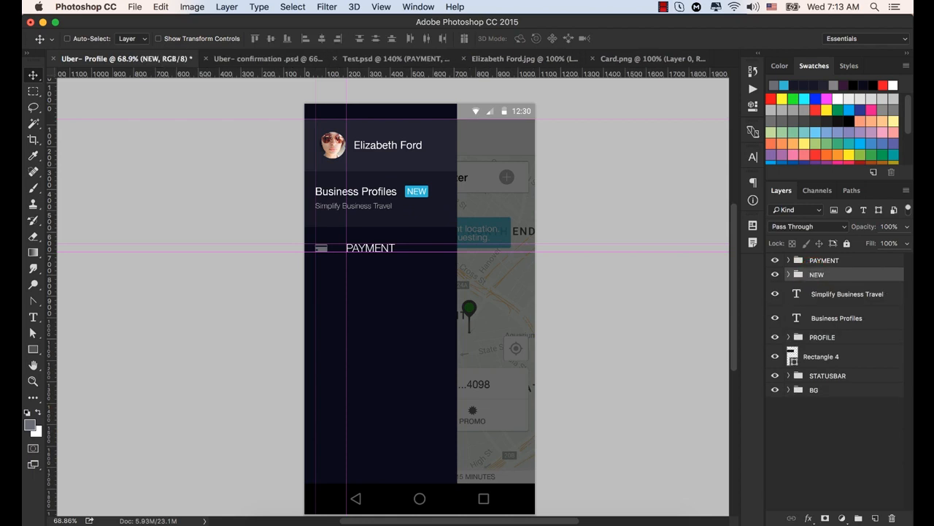
- Group the NEW group, the Simplify Business Travel and Business Profiles texts and Rectangle 4, and name the group BUSINESS PROFILE
left_click(838, 297, "super")
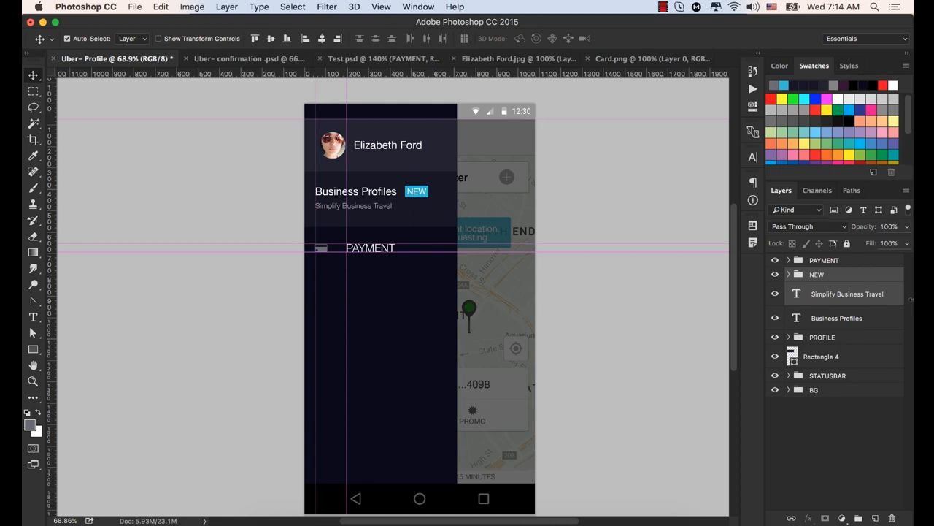
left_click(842, 318, "super")
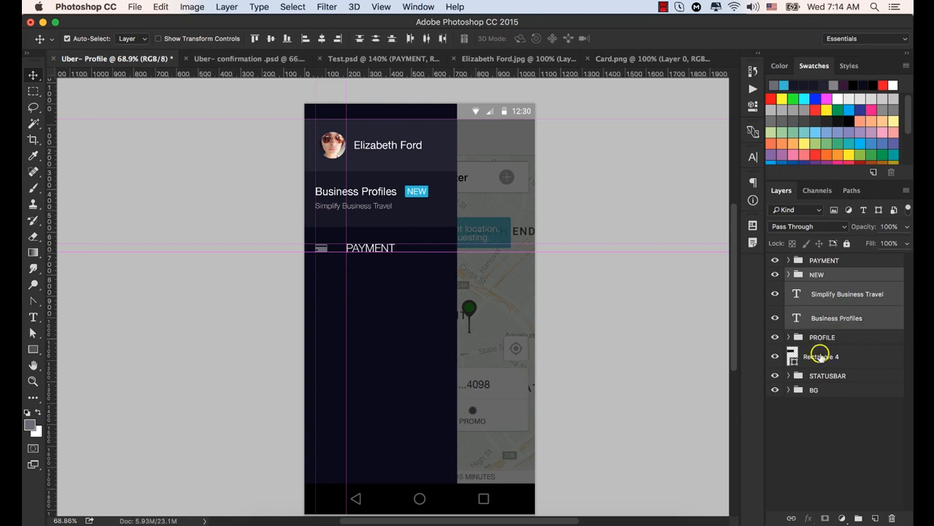
left_click(817, 356, "super")
left_click(776, 356)
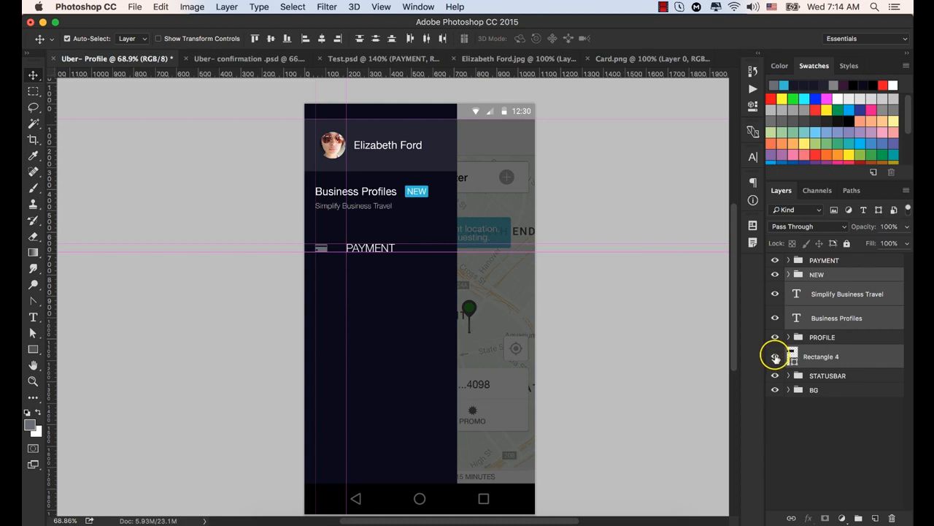
left_click(775, 356)
left_click(775, 356)
left_click(775, 356)
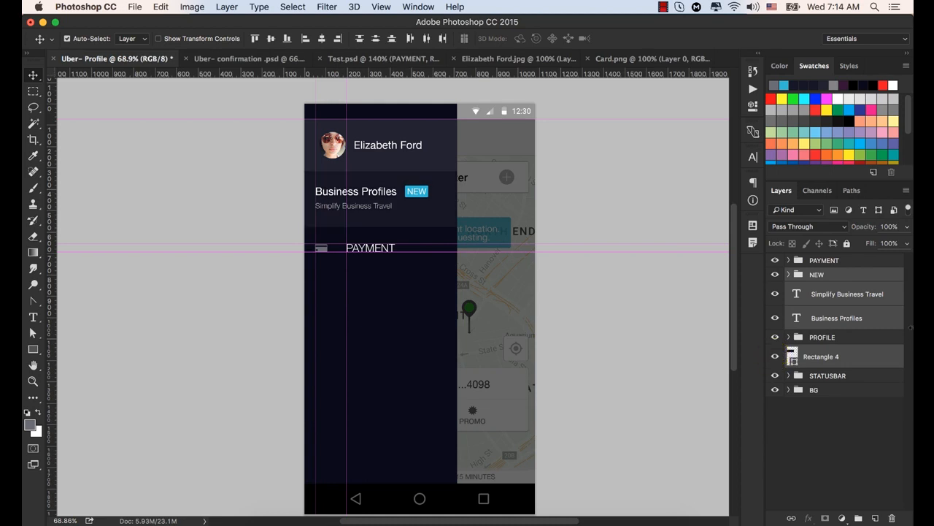
key("super+g")
double_click(819, 274)
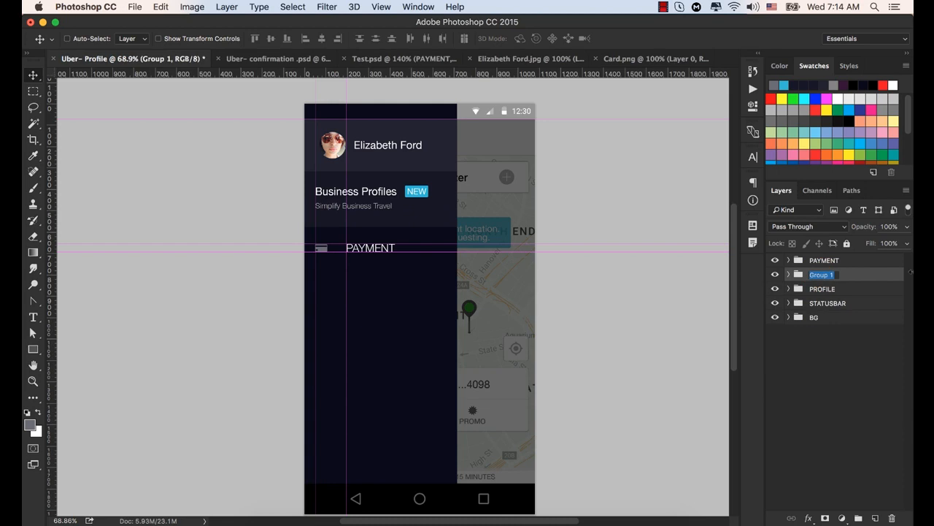
type("BUSINESS PROFILE")
key("Return")
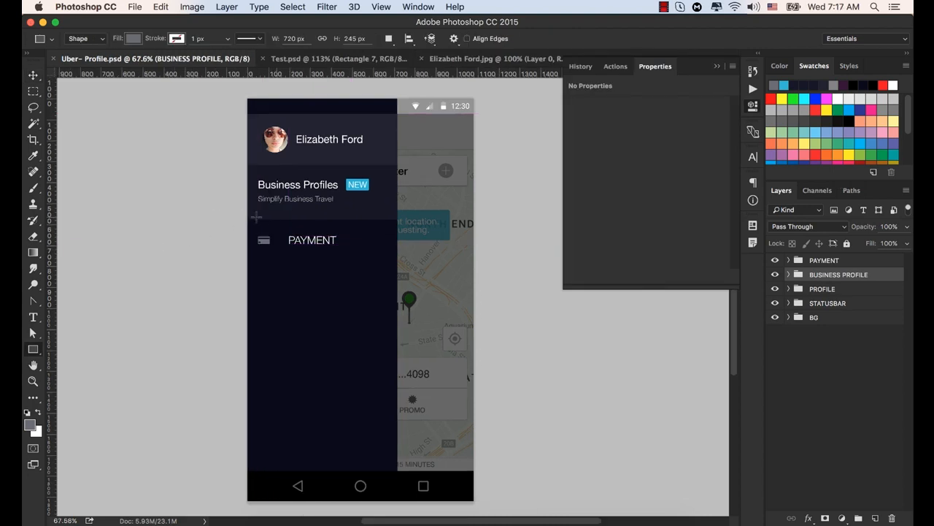
- Enlarge the card icon on Layer 4 in the PAYMENT group with Free Transform to about 109% width and 111% height
scroll(259, 227, "up", 5)
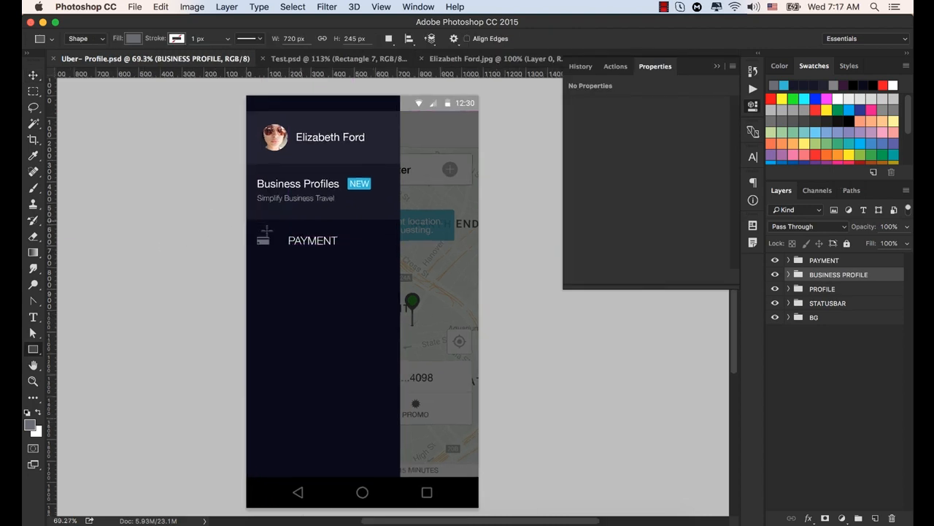
left_click(33, 75)
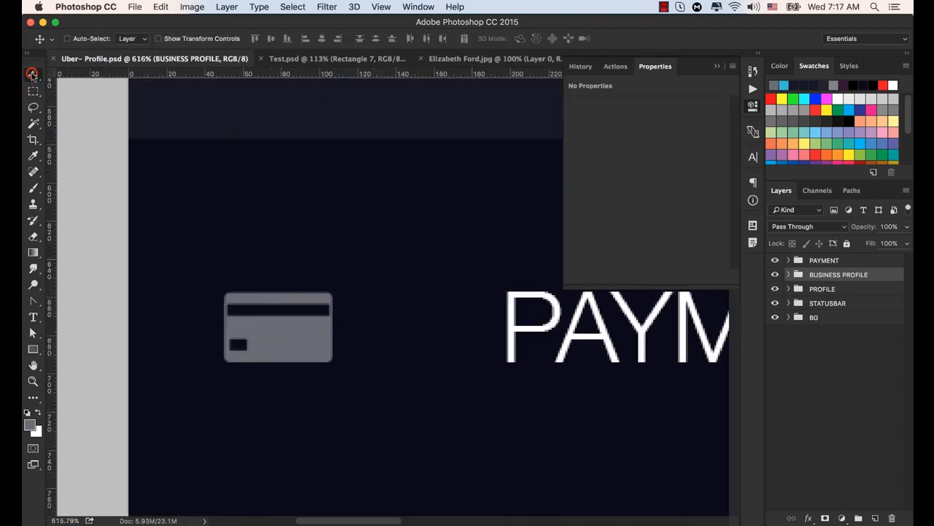
left_click(294, 336)
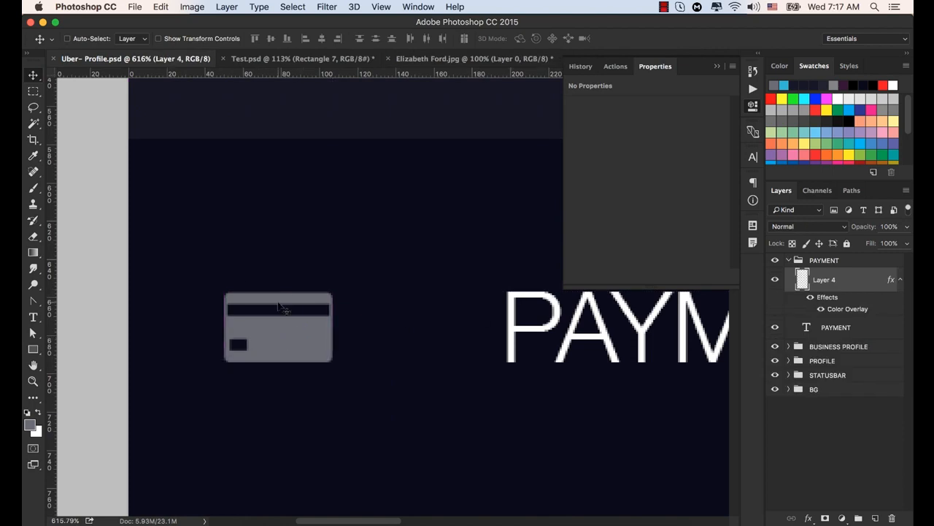
key("super+t")
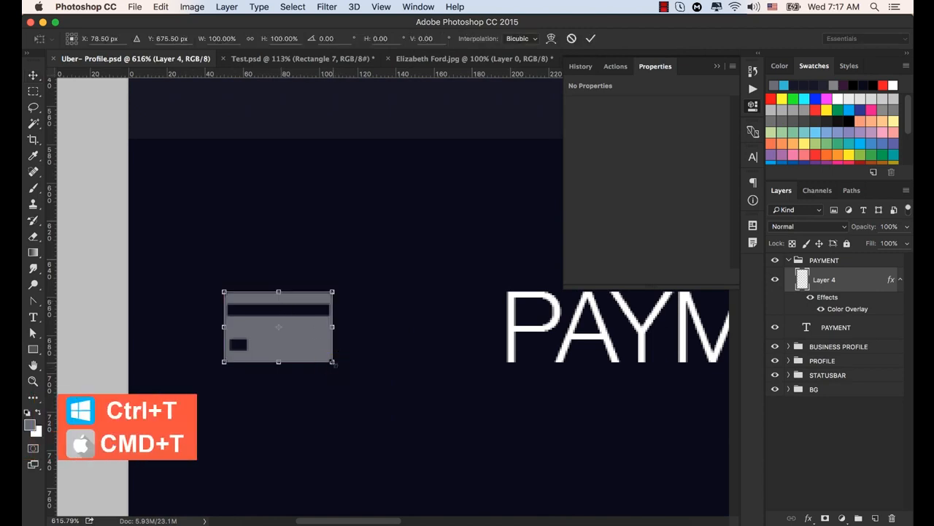
left_click_drag(336, 364, 337, 365)
left_click(590, 38)
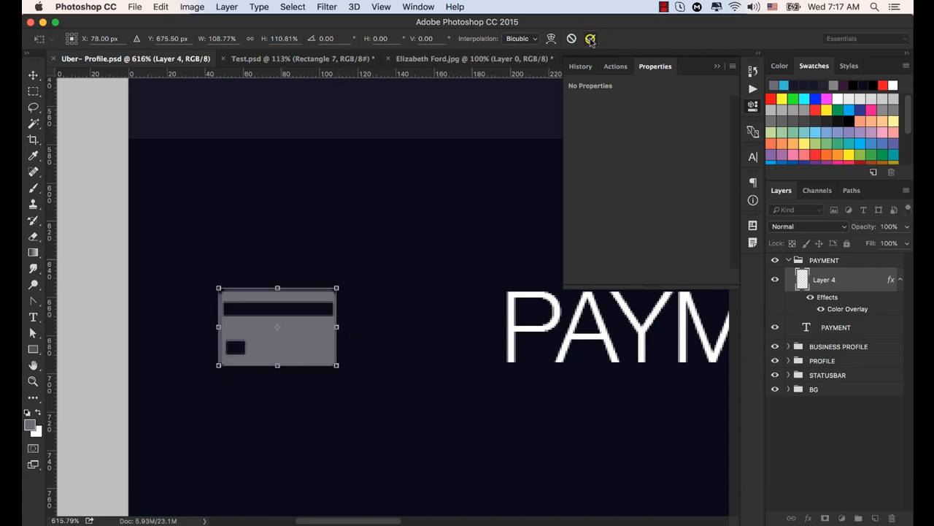
- Enlarge the card icon on Layer 4 again with Free Transform to about 108% width and 107% height
left_click_drag(75, 76, 181, 3)
key("super+t")
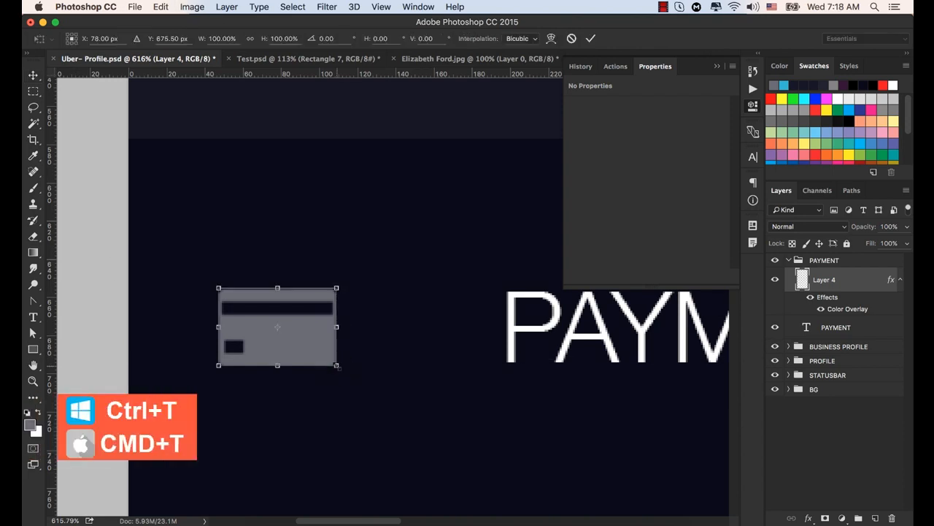
left_click_drag(341, 369, 341, 368)
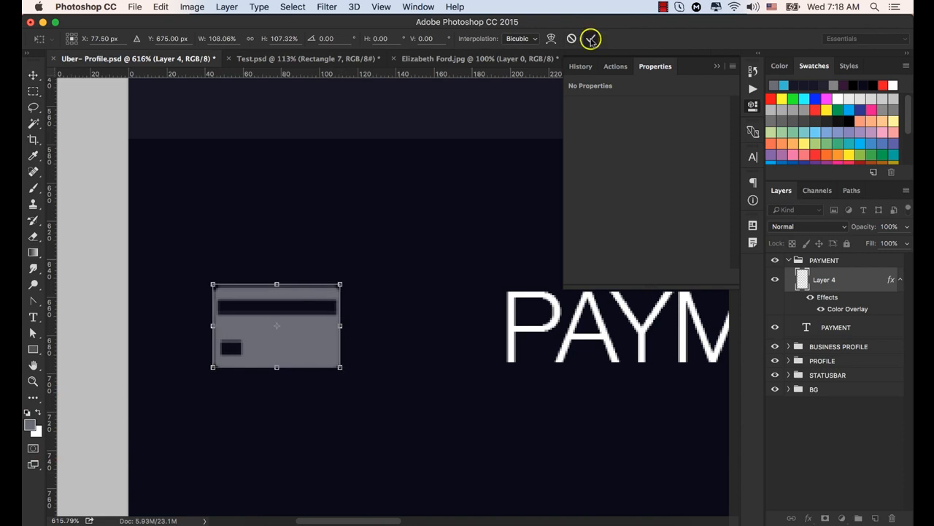
left_click(590, 38)
left_click(716, 67)
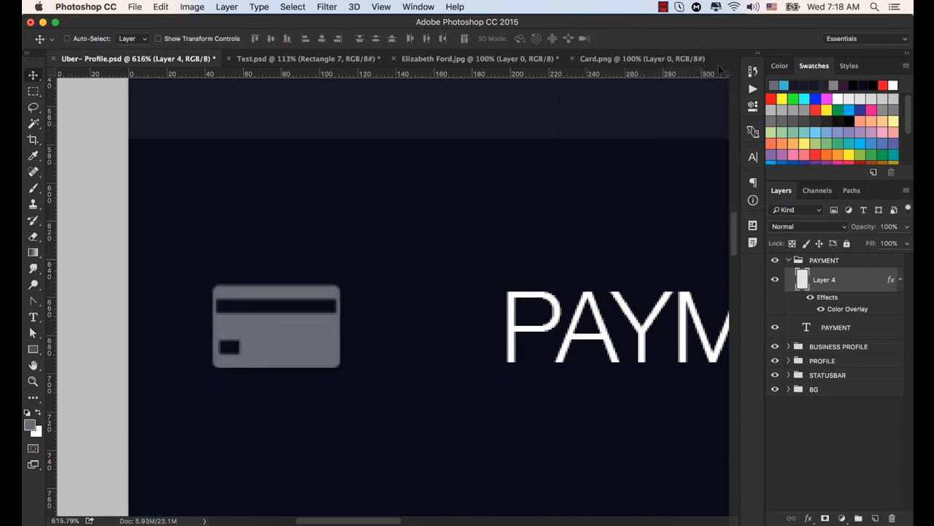
- Show the guides and nudge the card icon right until its left edge meets the vertical guide beside the Business Profiles text
key("super")
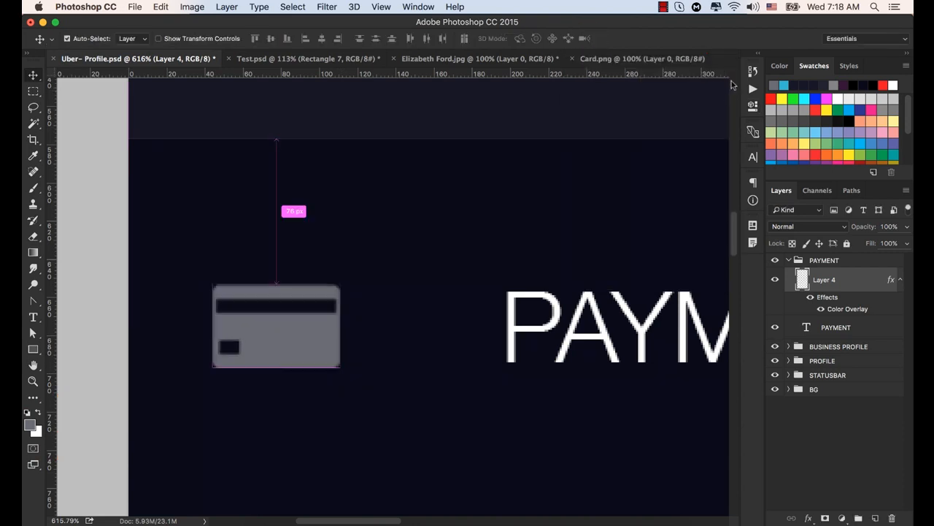
key("super+0")
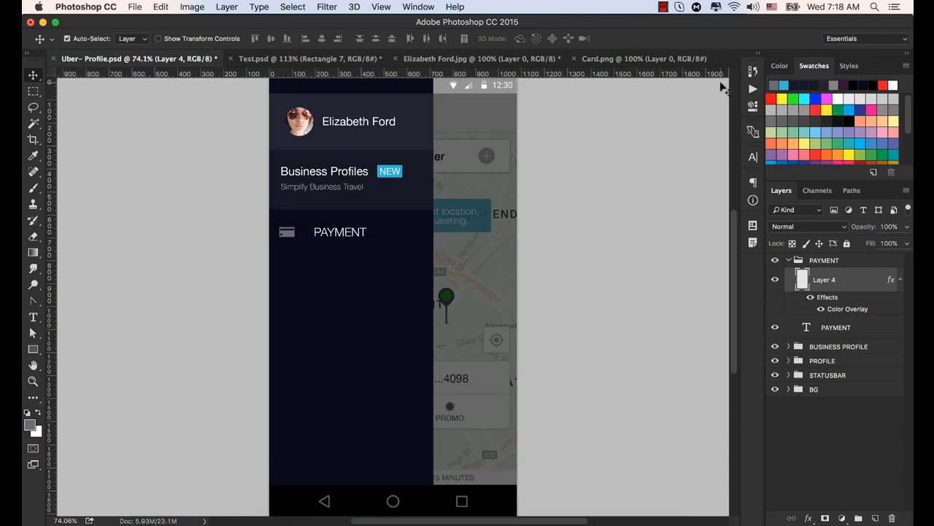
key("super+semicolon")
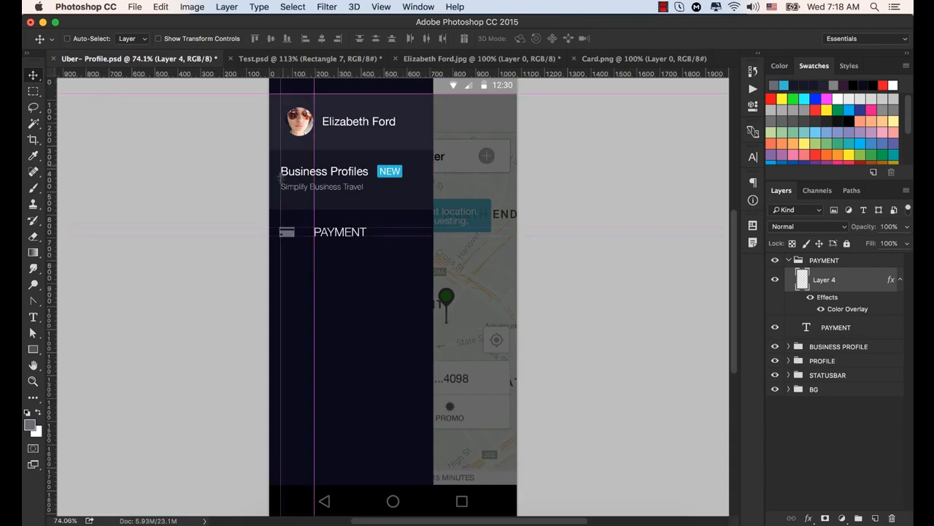
scroll(282, 179, "up", 10)
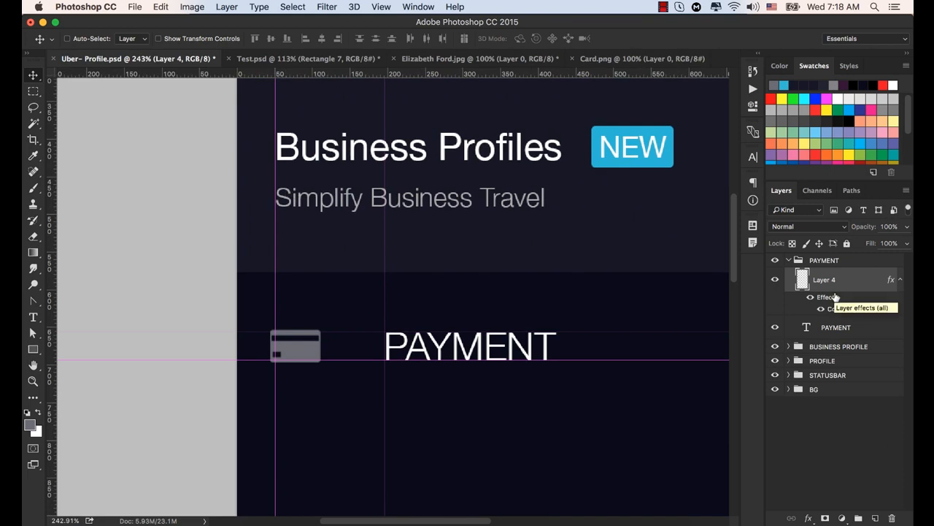
key("Right")
key("Right")
key("Right")
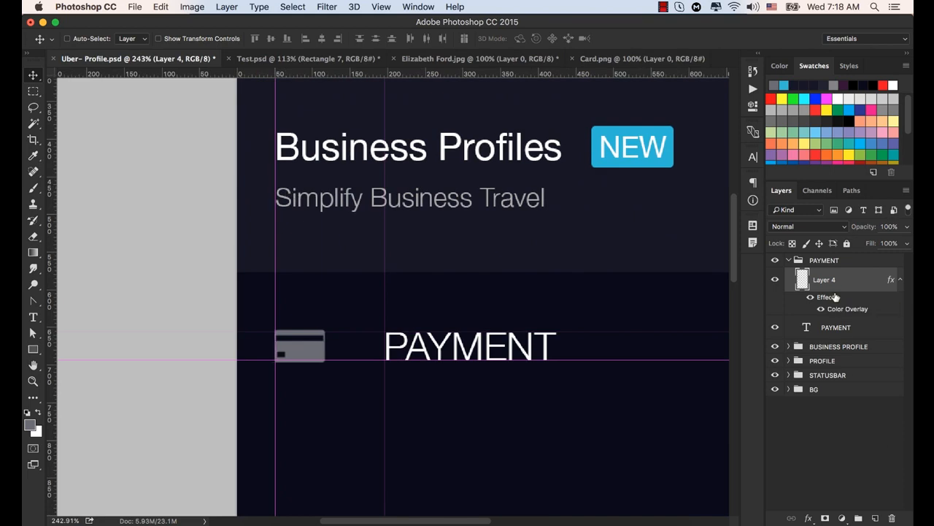
key("Right")
- Scale the card icon to about 113% width and 114% height, and nudge it right back onto the vertical guide
scroll(487, 357, "down", 1)
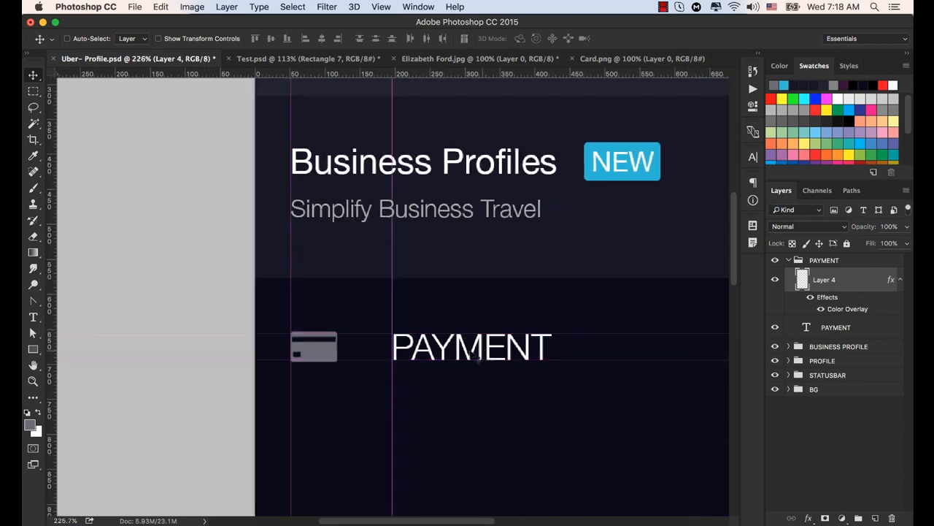
scroll(431, 348, "up", 7)
scroll(338, 341, "up", 1)
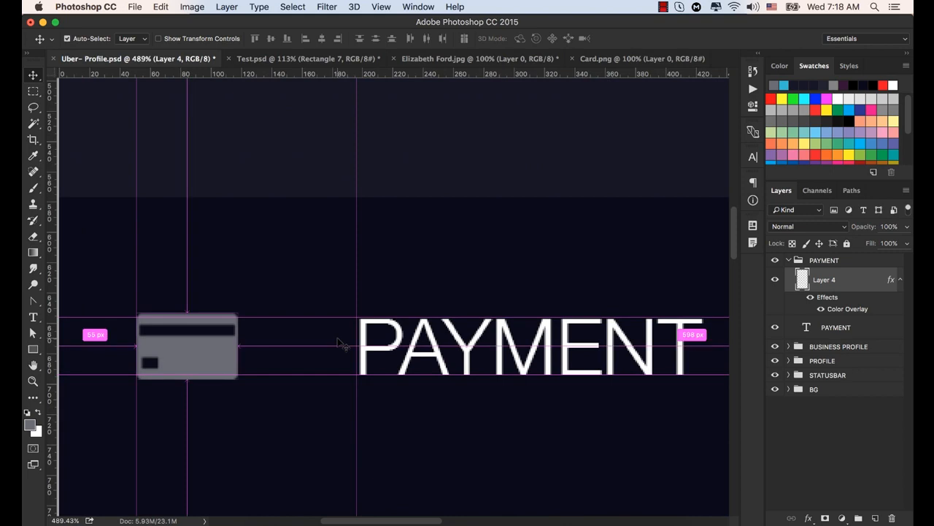
key("ctrl+t")
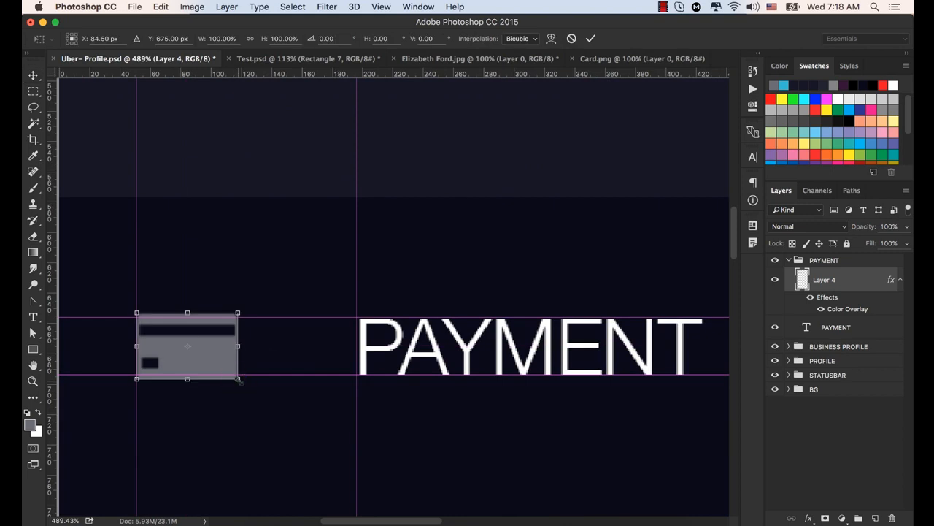
left_click_drag(238, 378, 246, 384)
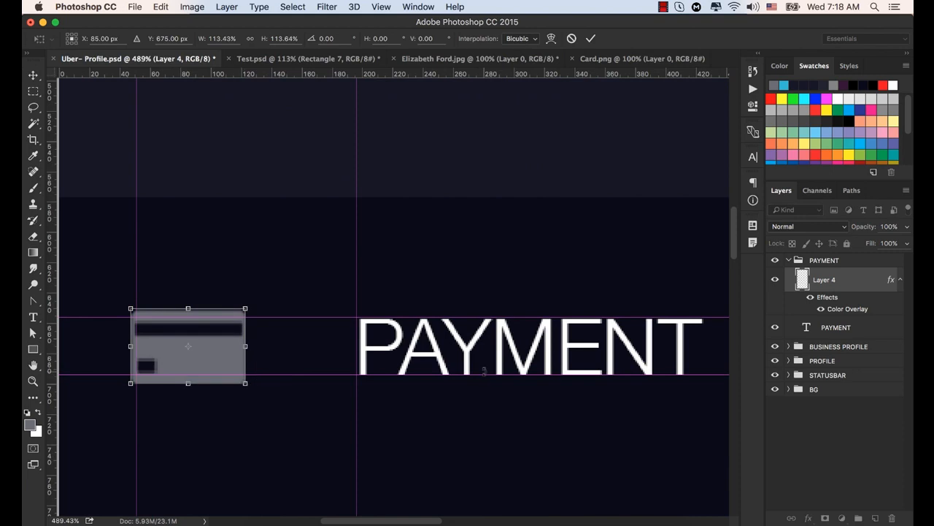
left_click(590, 38)
key("Right")
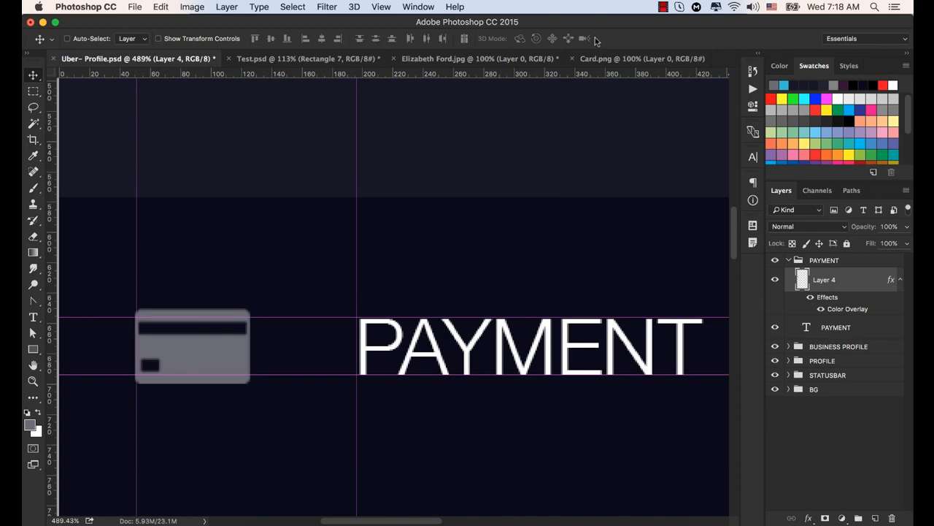
- Draw a rectangle about 349 by 148 px directly beneath the PAYMENT text and fill it with red
scroll(408, 179, "down", 6)
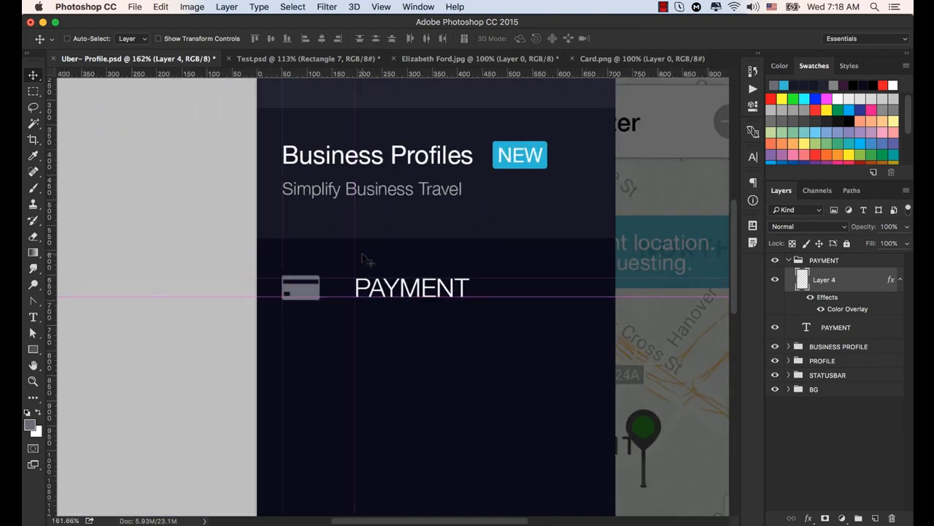
scroll(515, 221, "down", 1)
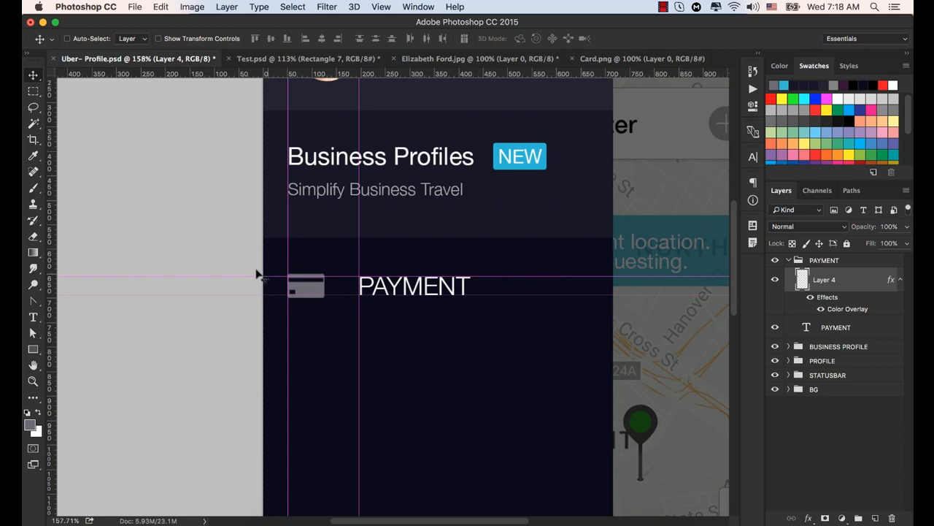
left_click(32, 349)
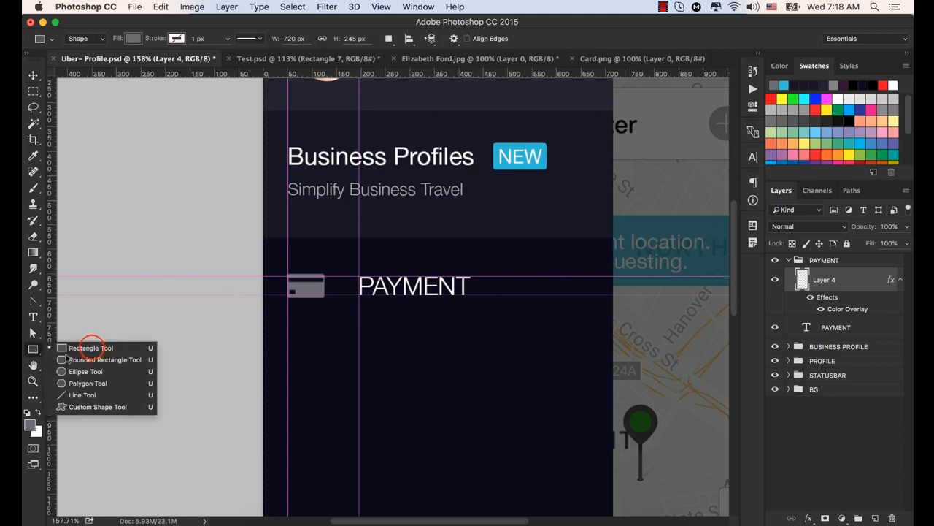
left_click(92, 347)
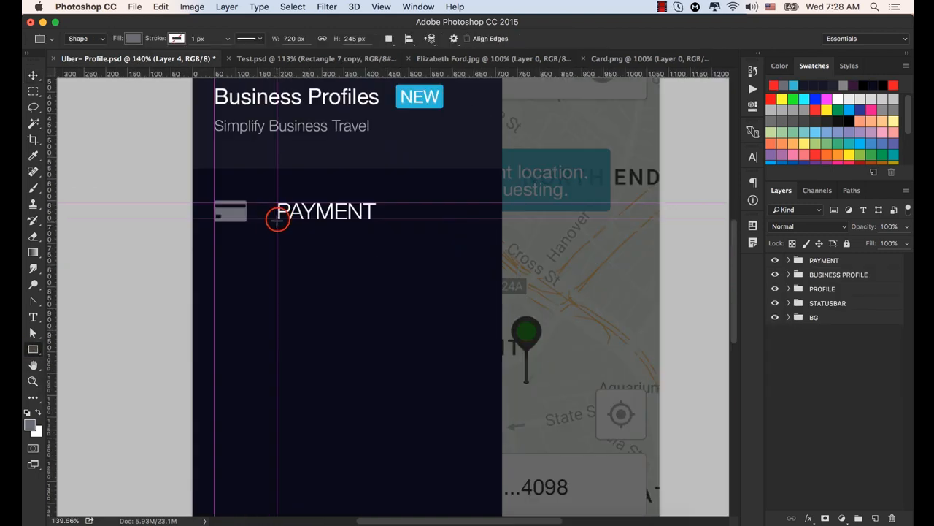
left_click_drag(277, 219, 429, 283)
left_click(576, 144)
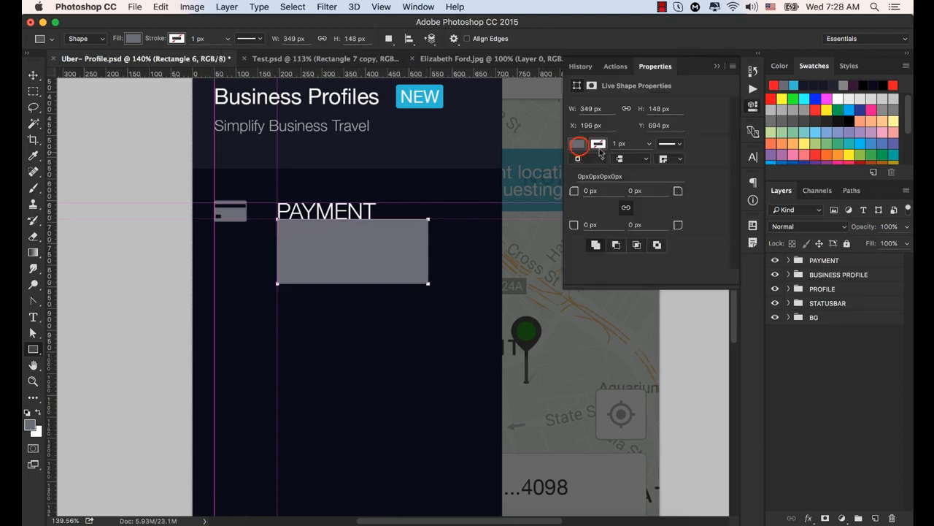
left_click(577, 209)
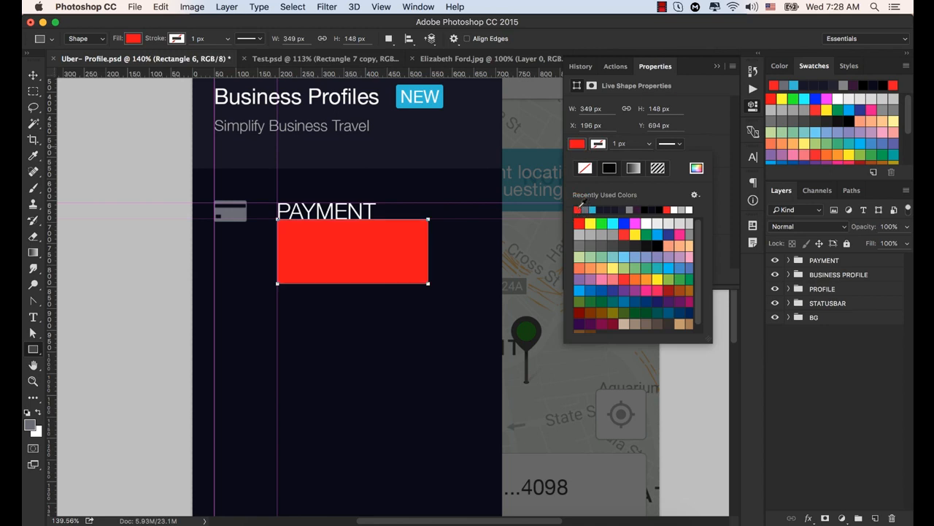
- Set the red rectangle's height to 147 px
left_click(659, 108)
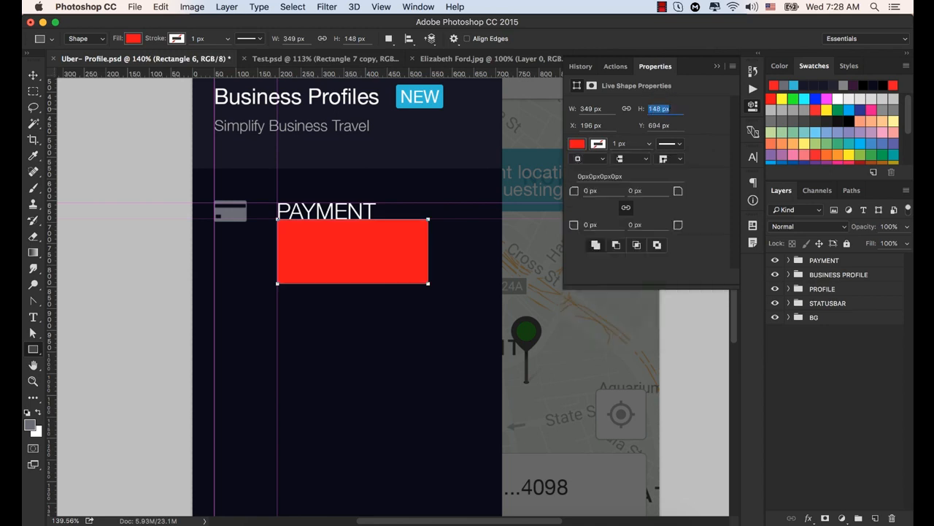
type("147")
key("Return")
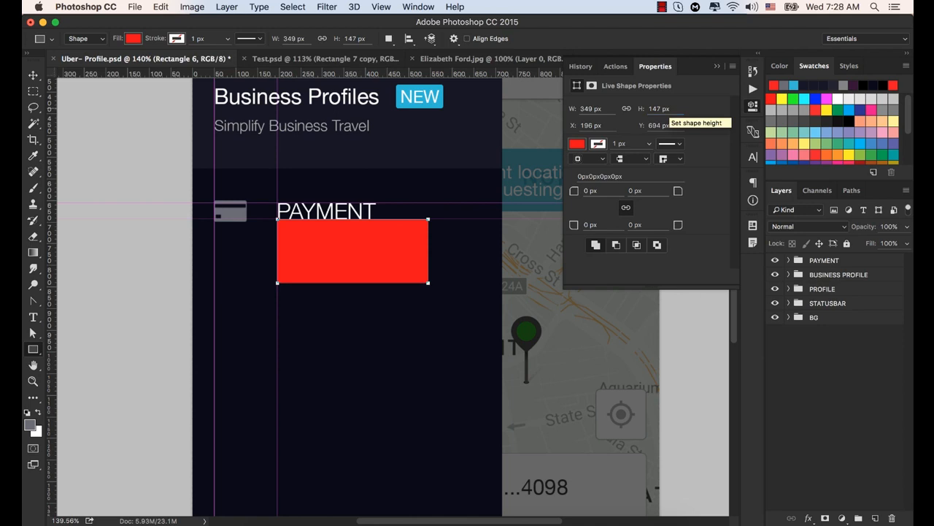
left_click(716, 70)
- Place a horizontal guide at the red rectangle's lower edge, move the rectangle below it, and add a guide at its new lower edge
left_click(32, 75)
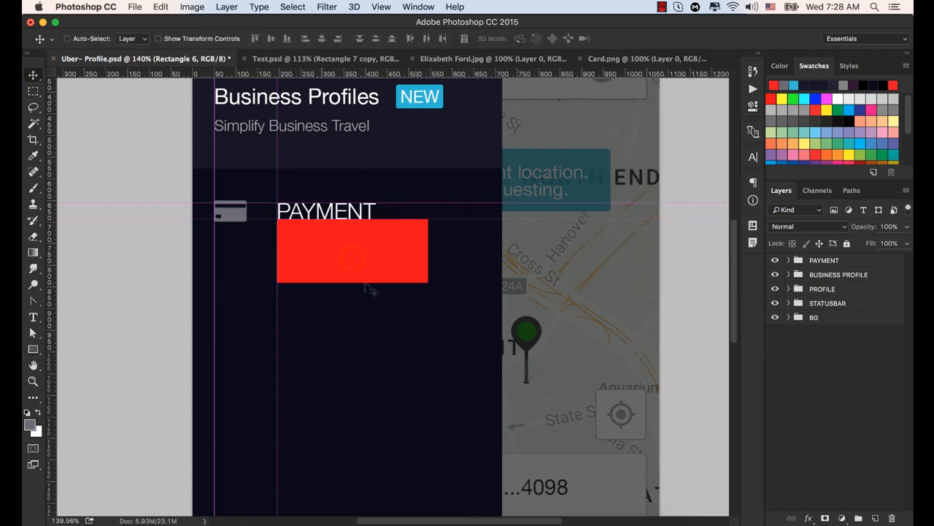
mouse_move(343, 255)
left_mouse_down()
mouse_move(376, 273)
mouse_move(365, 256)
mouse_move(343, 255)
left_mouse_up()
left_click_drag(97, 75, 138, 282)
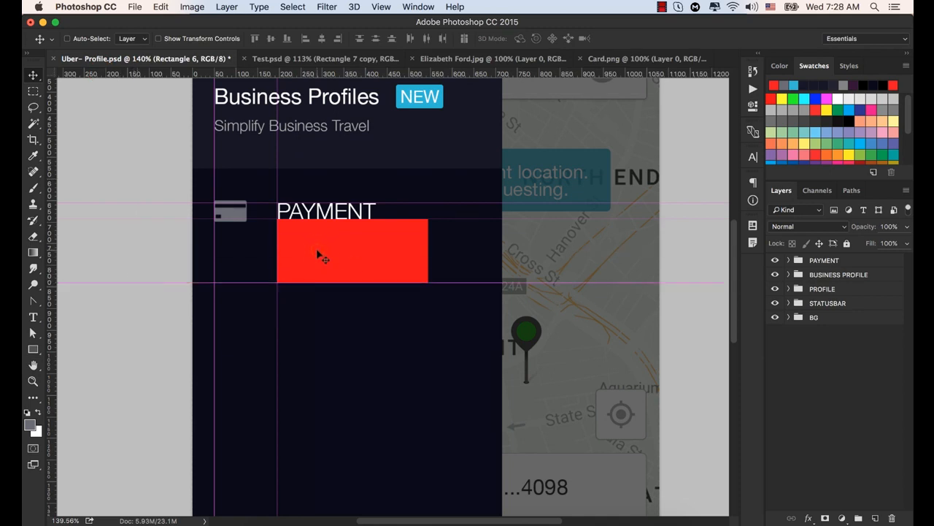
left_click_drag(317, 251, 315, 307)
left_click_drag(94, 76, 152, 346)
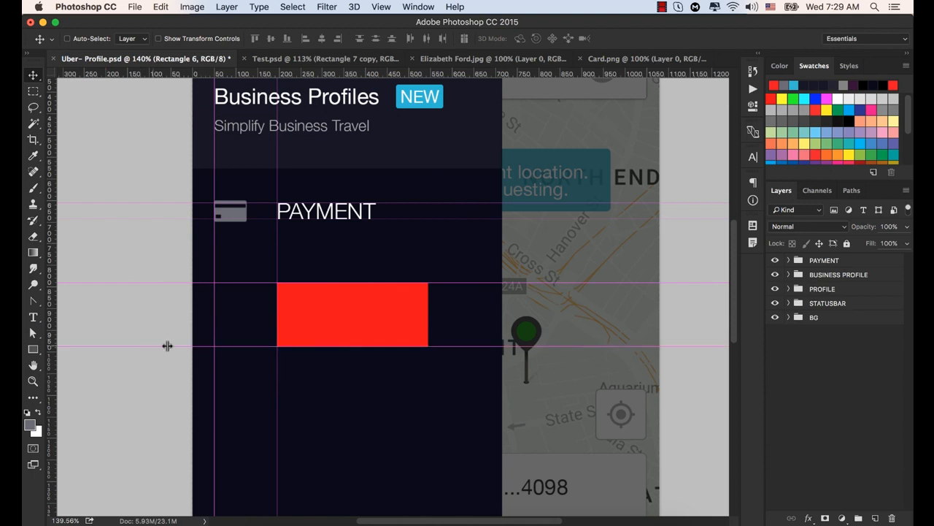
- Shift the red spacer rectangle down twice by its own height, placing the third and fourth horizontal spacing guides at its lower edge
scroll(358, 346, "down", 2)
scroll(358, 346, "down", 3)
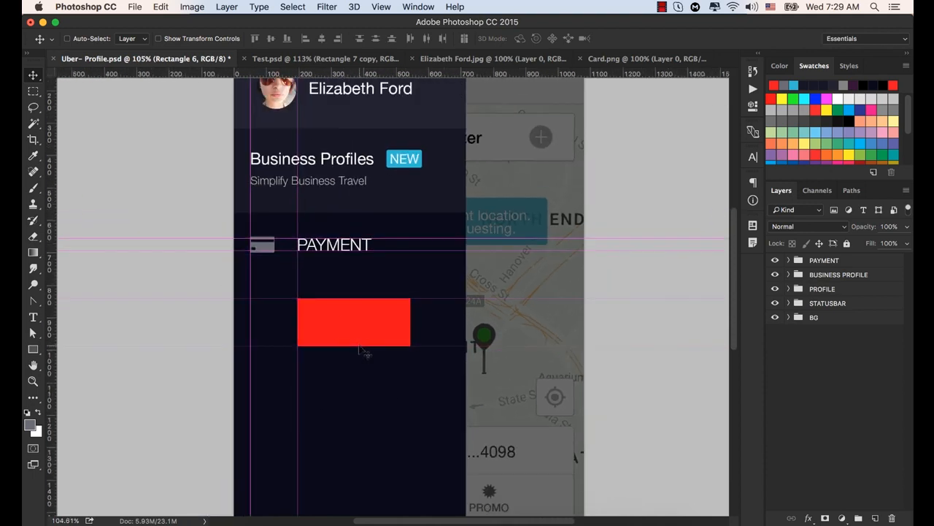
left_click_drag(338, 269, 327, 290)
left_click_drag(177, 75, 207, 306)
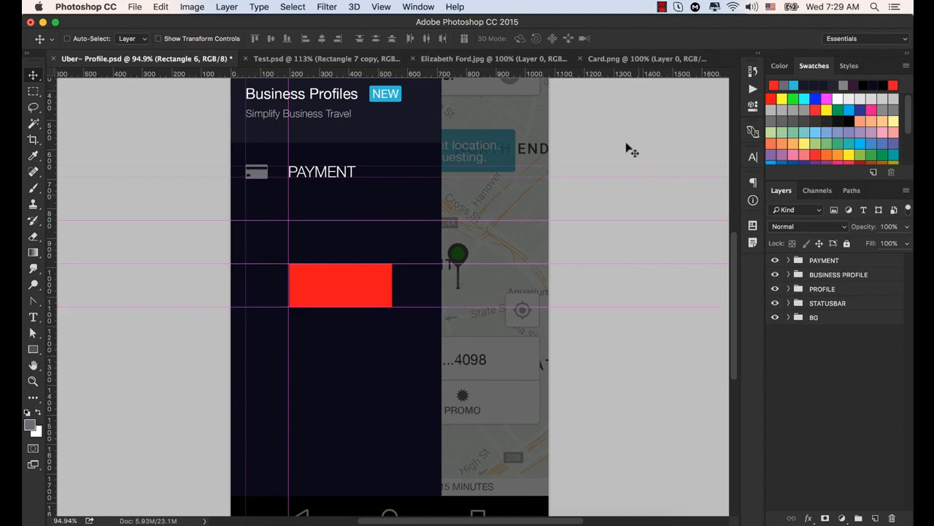
left_click_drag(255, 75, 225, 365)
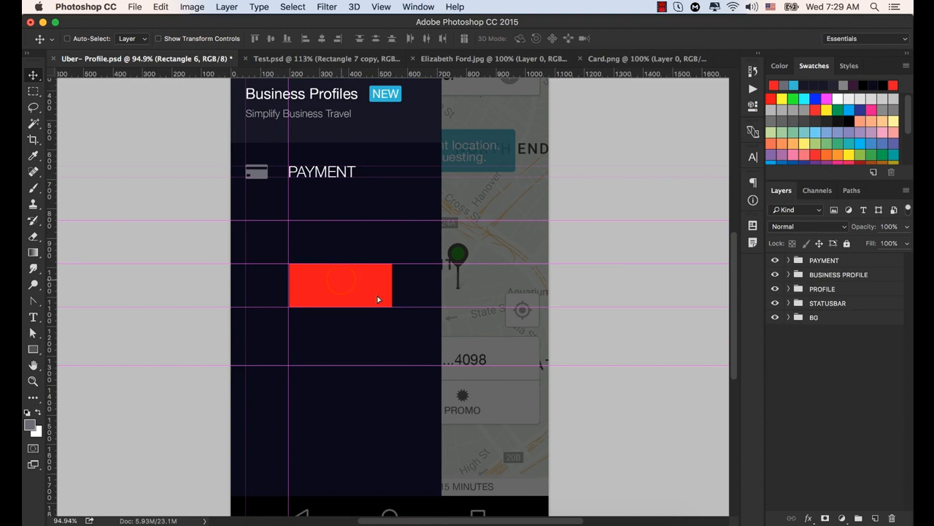
left_click_drag(341, 280, 340, 323)
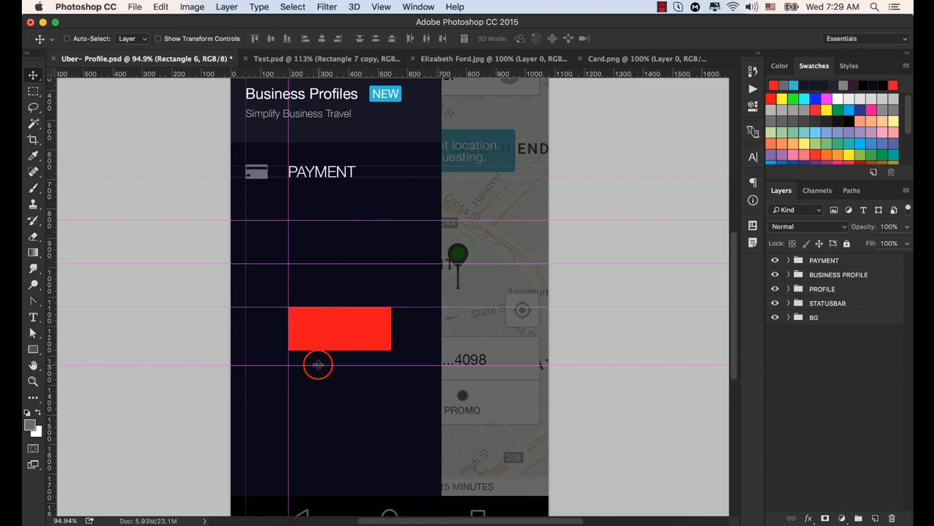
left_click_drag(318, 364, 319, 352)
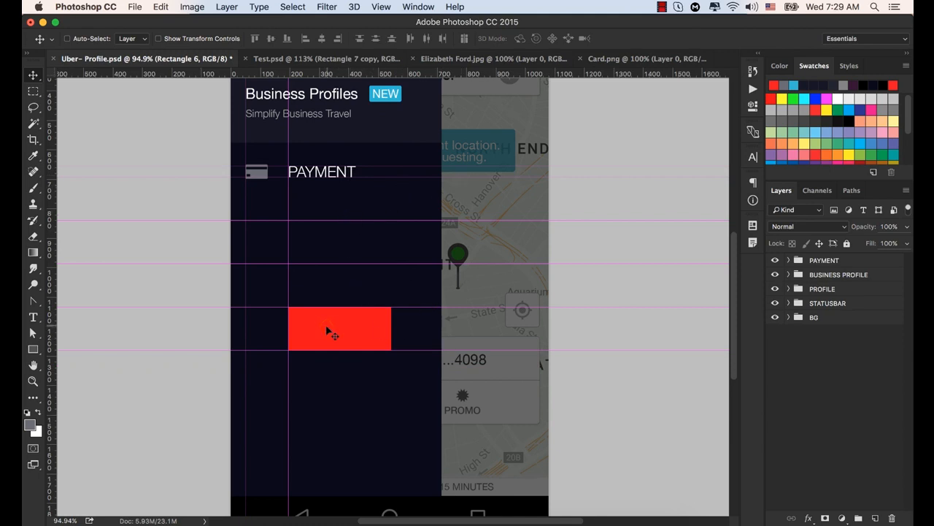
- Shift the red spacer rectangle down two more heights, adding the fifth and sixth horizontal spacing guides at its lower edge
left_click_drag(327, 331, 322, 352)
left_click_drag(169, 73, 211, 392)
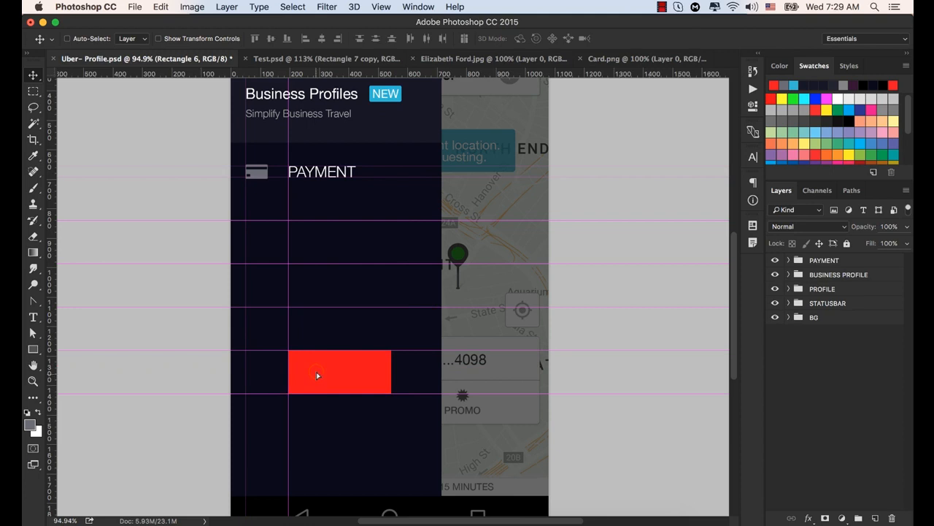
left_click_drag(317, 376, 317, 416)
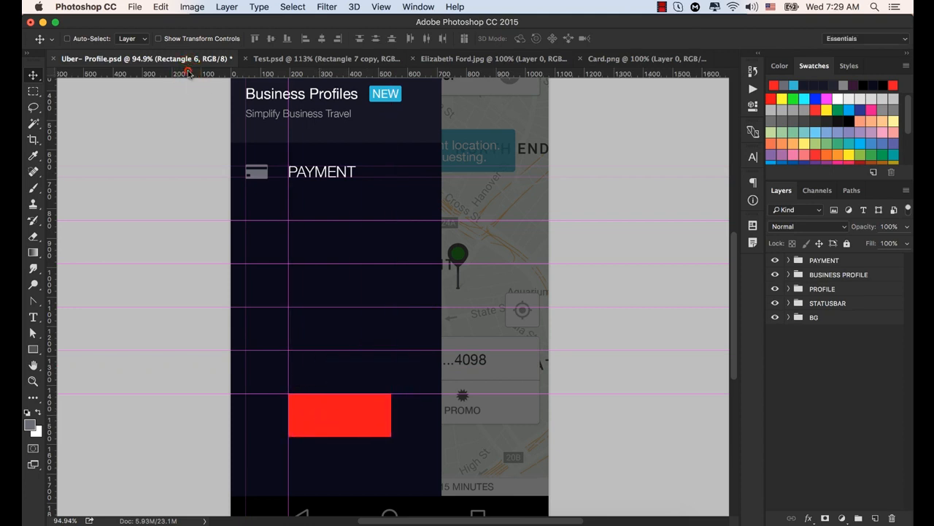
left_click_drag(191, 73, 217, 437)
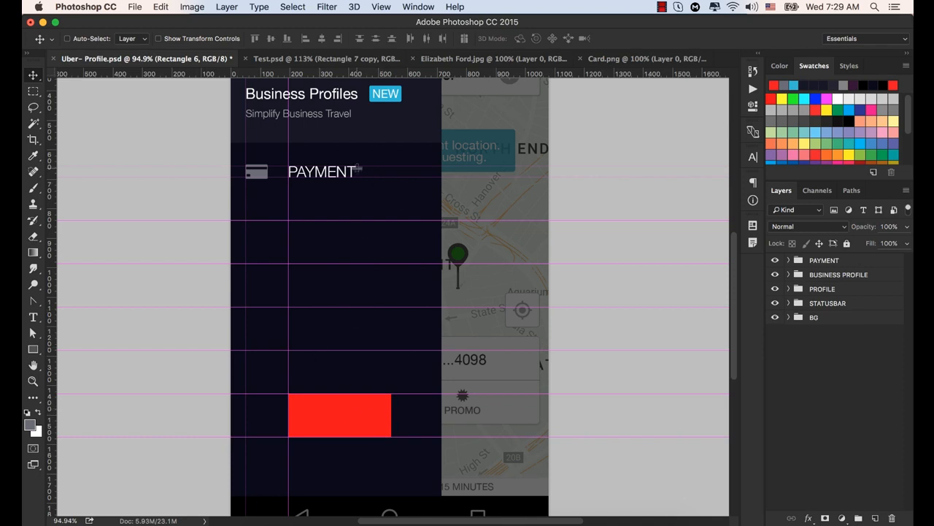
- Move the red spacer rectangle off its guides, toward the menu panel's edge
left_click(337, 415)
left_click_drag(342, 423, 408, 327)
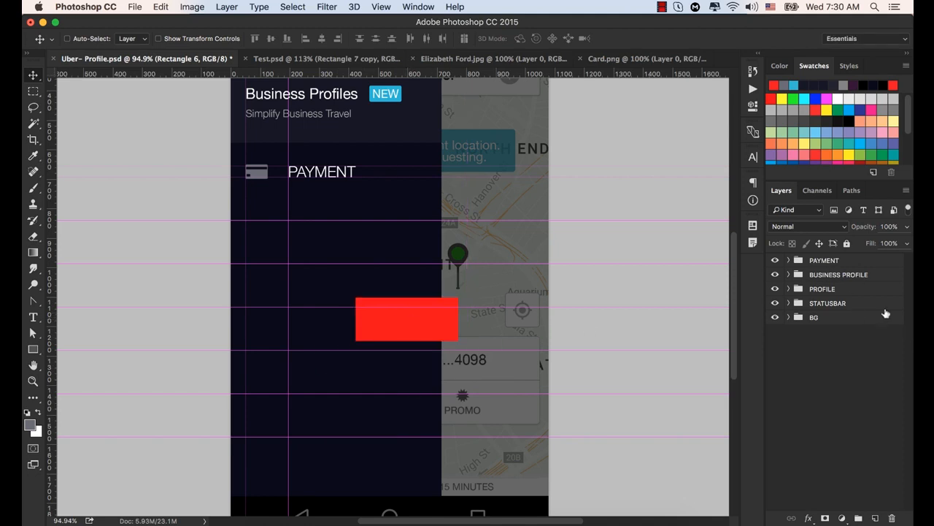
left_click(427, 320, "super")
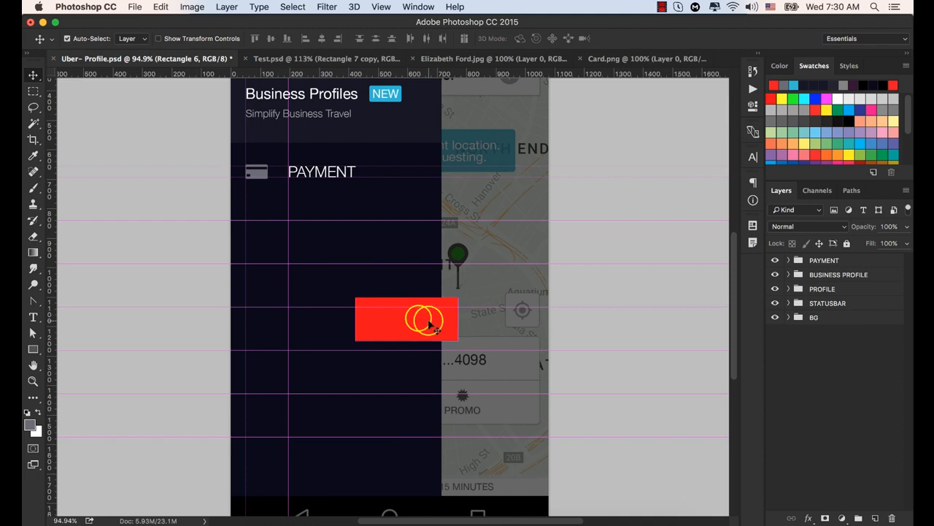
left_click(419, 319, "super")
left_click(415, 314, "super")
left_click(416, 314, "super")
left_click(415, 314, "super")
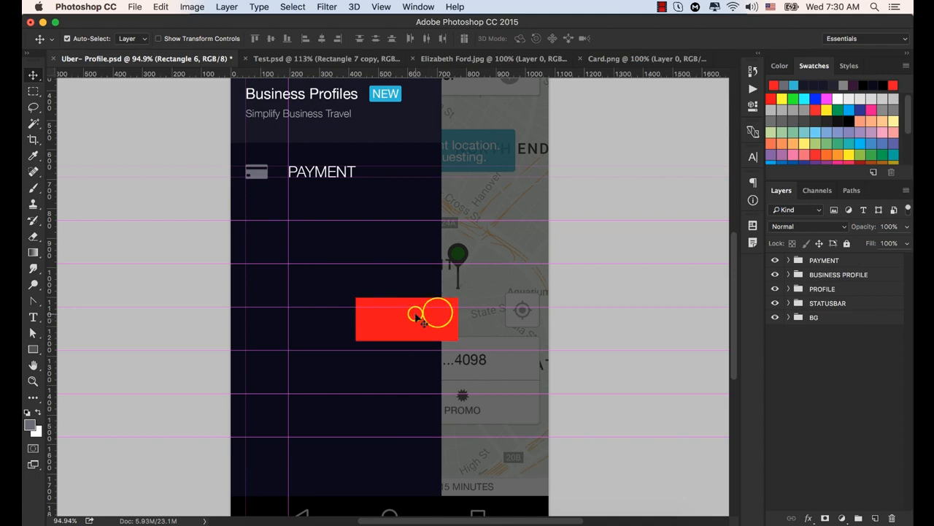
left_click(438, 313, "super")
left_click(438, 313, "super")
left_click(438, 314, "super")
left_click(438, 313, "super")
left_click_drag(416, 322, 408, 349)
key("super+z")
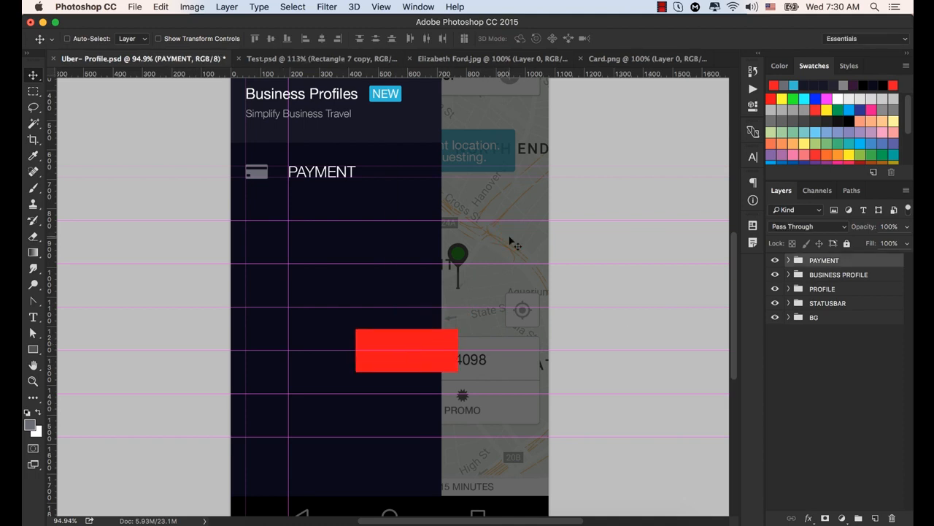
- Delete the red spacer rectangle's layer from the PAYMENT group and collapse the group
left_click(427, 342)
left_click(428, 343, "super")
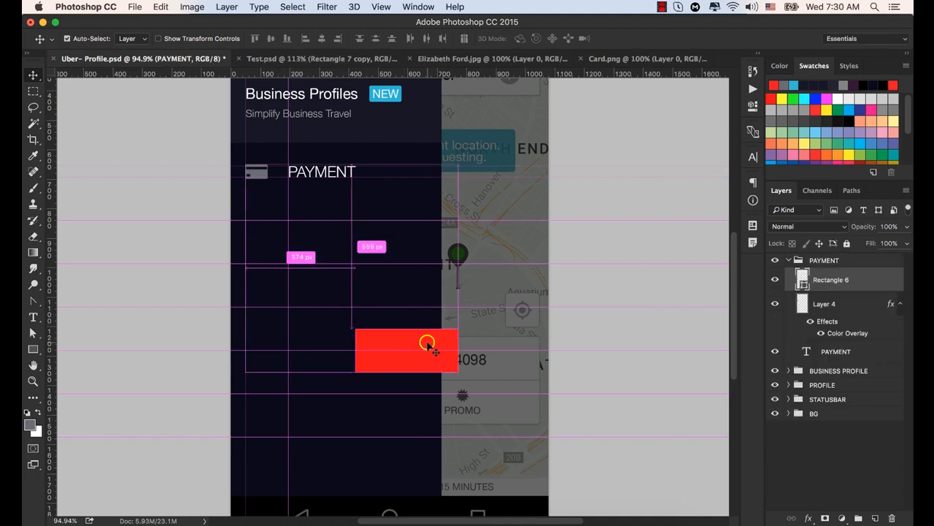
left_click(788, 260)
left_click(788, 259)
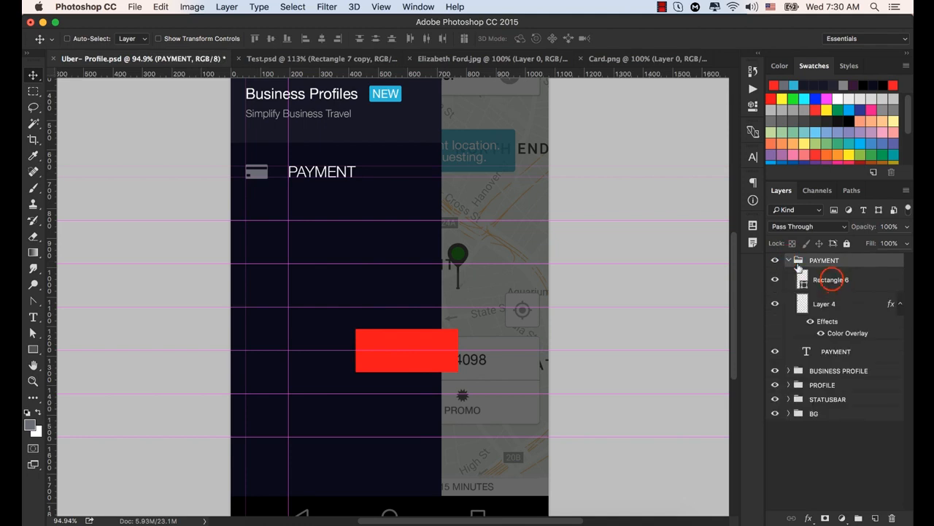
left_click(839, 280)
left_click(775, 279)
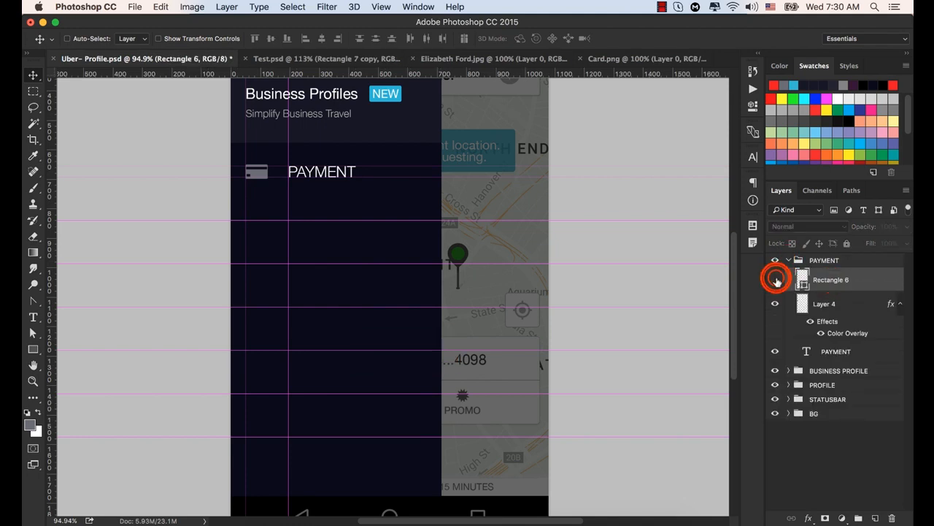
left_click(775, 279)
left_click(776, 279)
left_click(776, 280)
left_click_drag(823, 279, 893, 519)
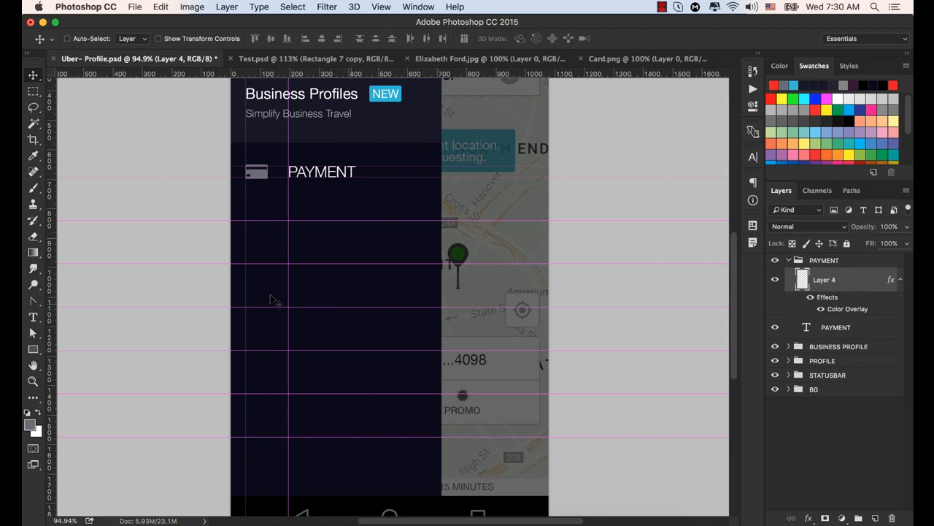
left_click(790, 260)
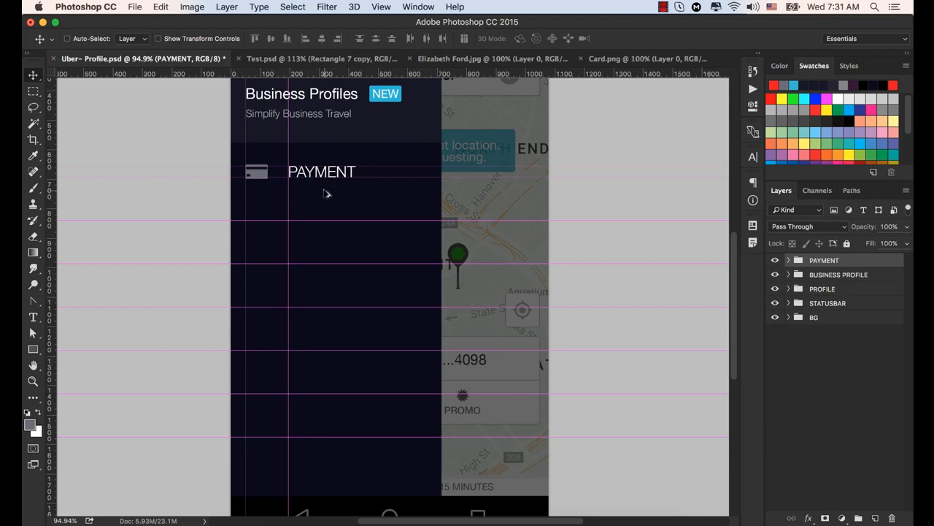
- Duplicate the PAYMENT group four times, placing each copy straight below on the next horizontal guide
left_click_drag(326, 192, 326, 235)
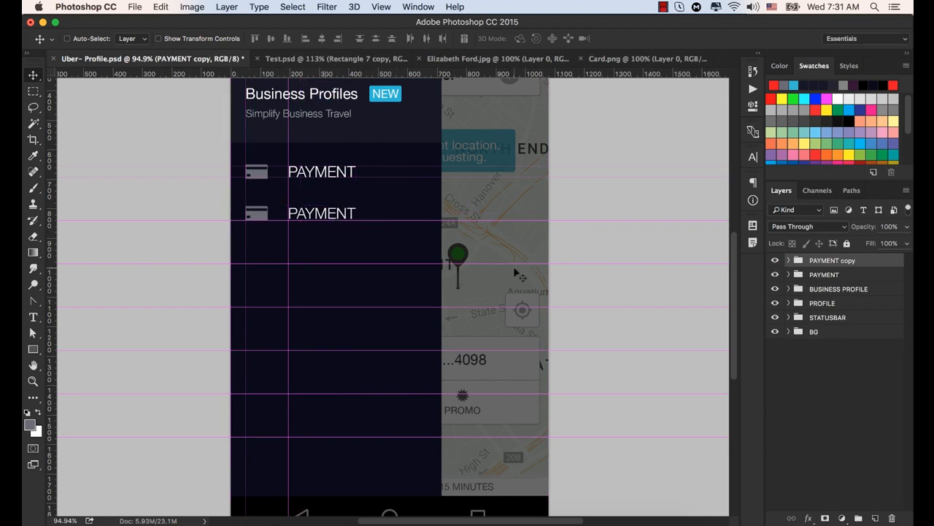
scroll(256, 209, "up", 5)
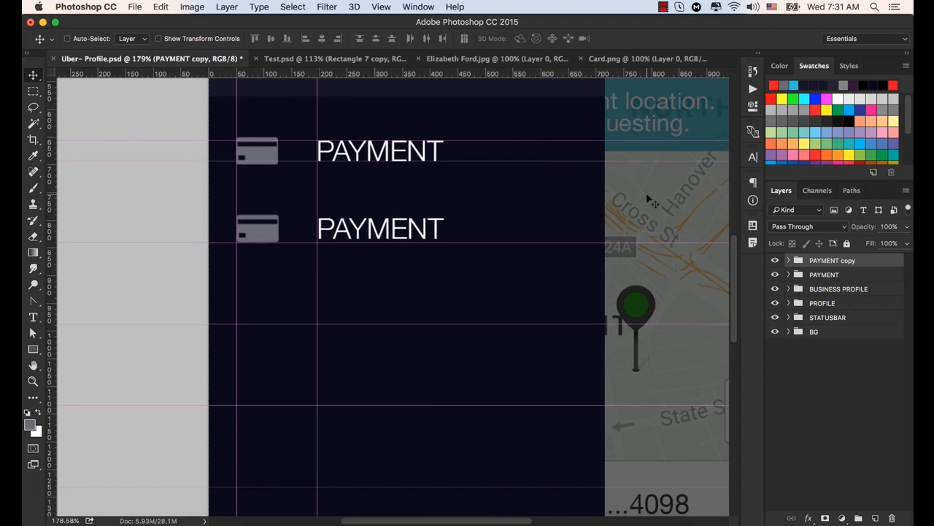
left_click_drag(340, 224, 333, 473)
left_click(337, 313)
left_click(421, 405)
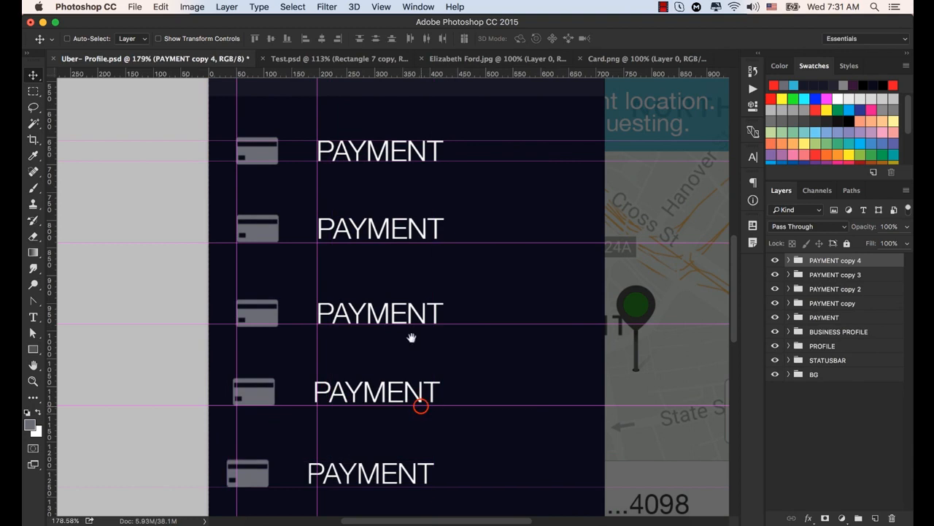
- Add two more copies of the PAYMENT group, placing them on the last two horizontal guides
left_click_drag(411, 338, 419, 177)
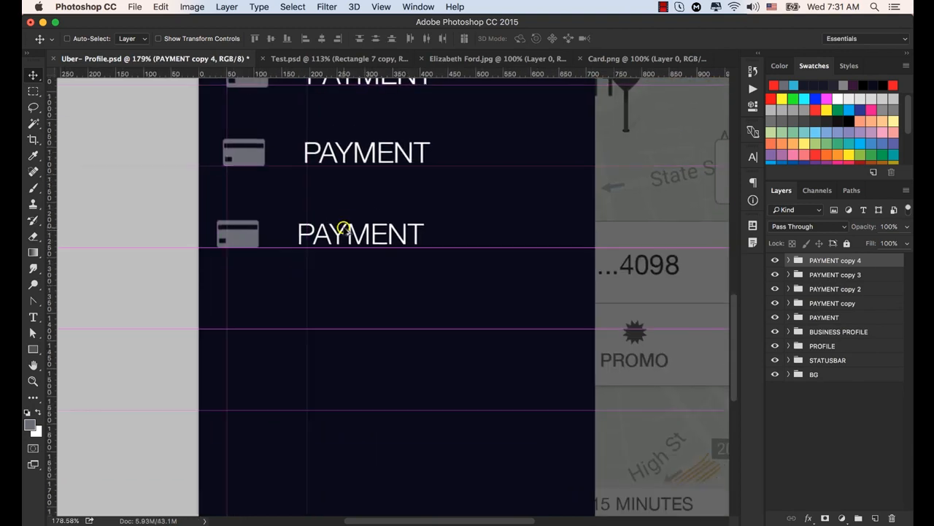
left_click_drag(344, 229, 352, 392)
scroll(413, 249, "down", 10)
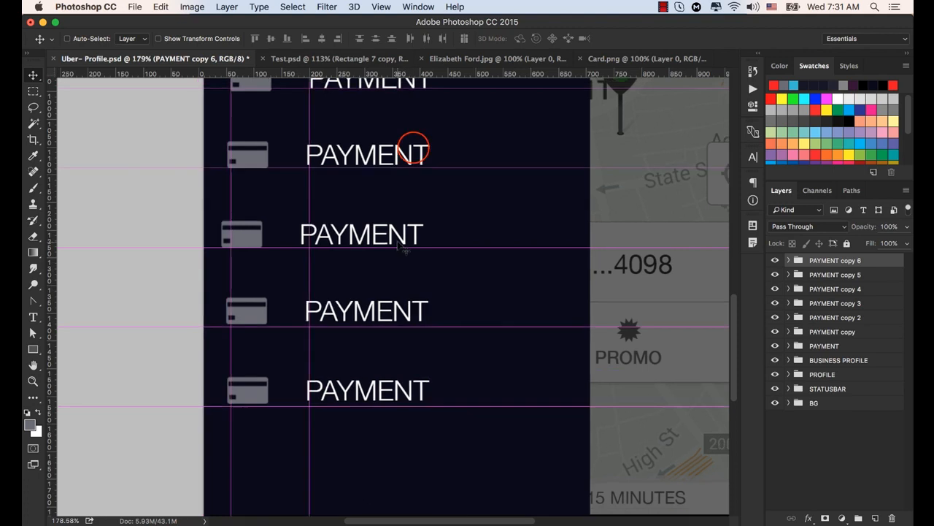
left_click_drag(410, 157, 384, 255)
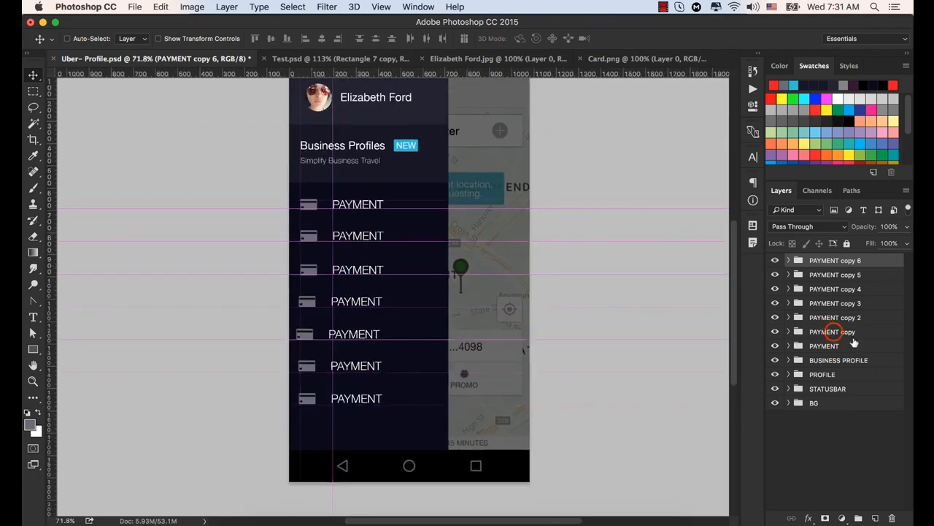
- Change the second menu item's label, in the PAYMENT copy group, to HISTORY
left_click(778, 332)
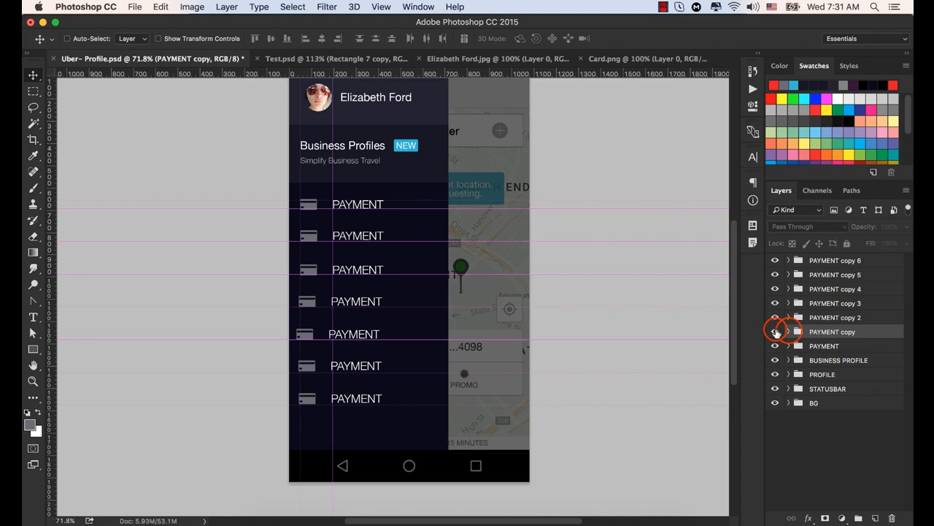
left_click(789, 332)
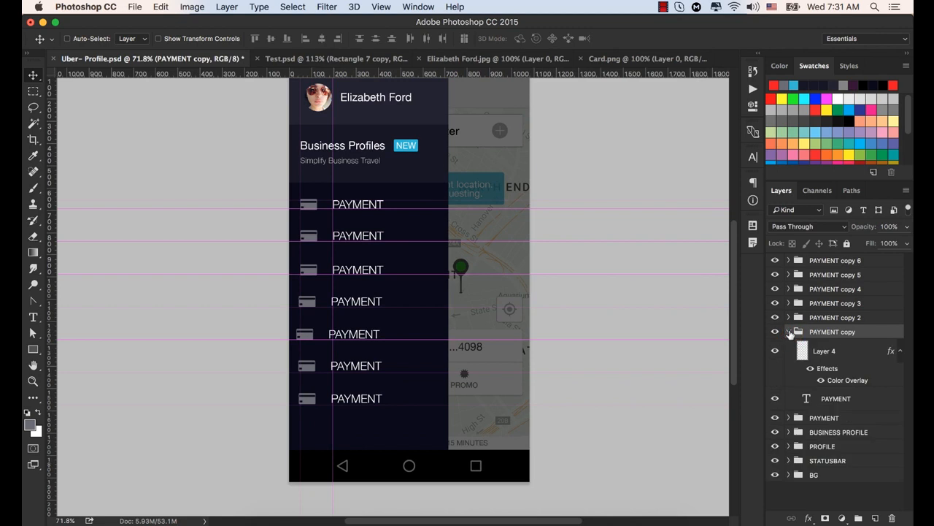
double_click(805, 398)
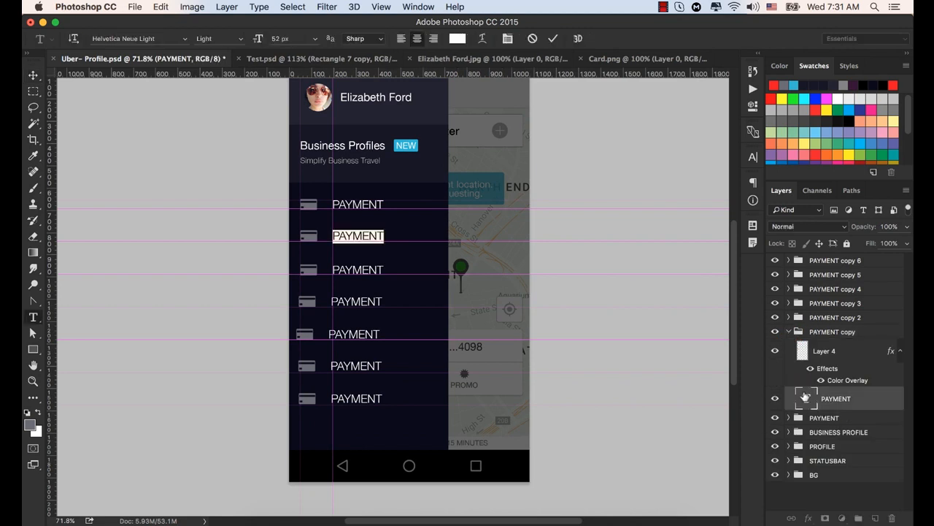
type("H")
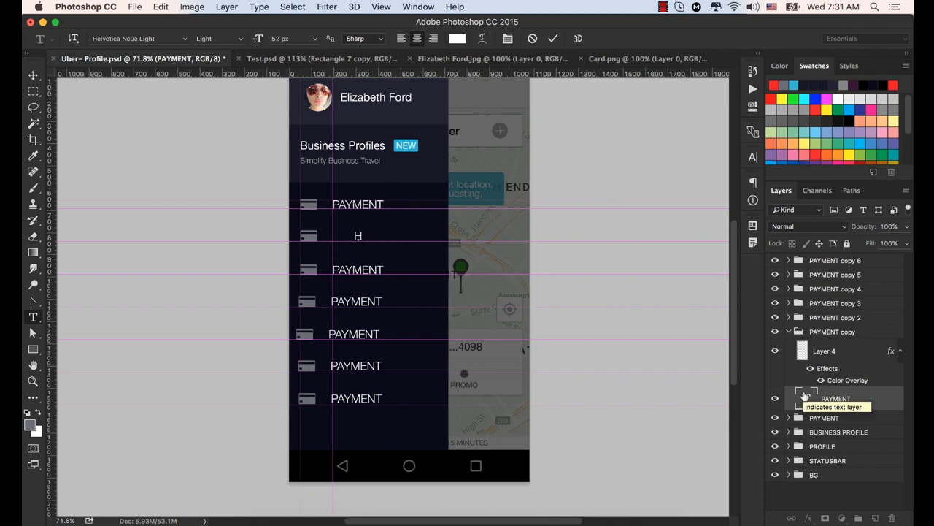
type("ISTORY")
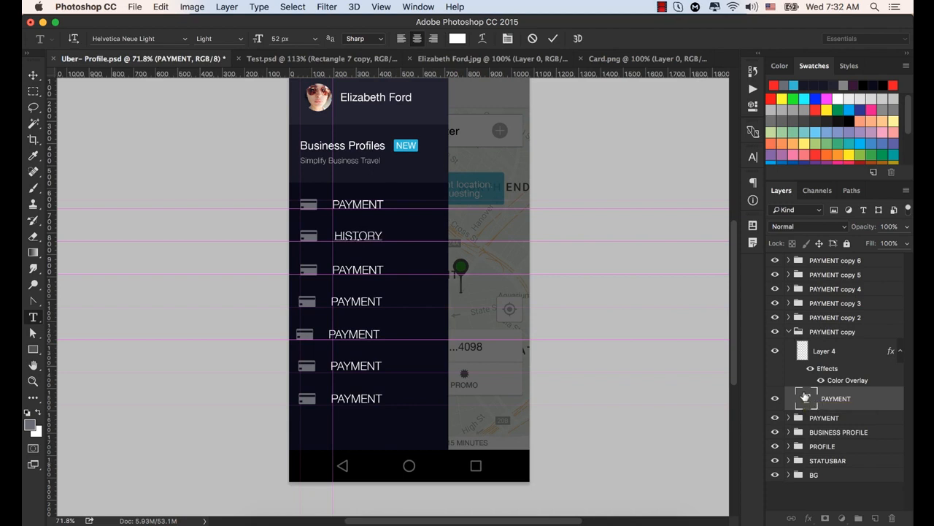
key("super+Return")
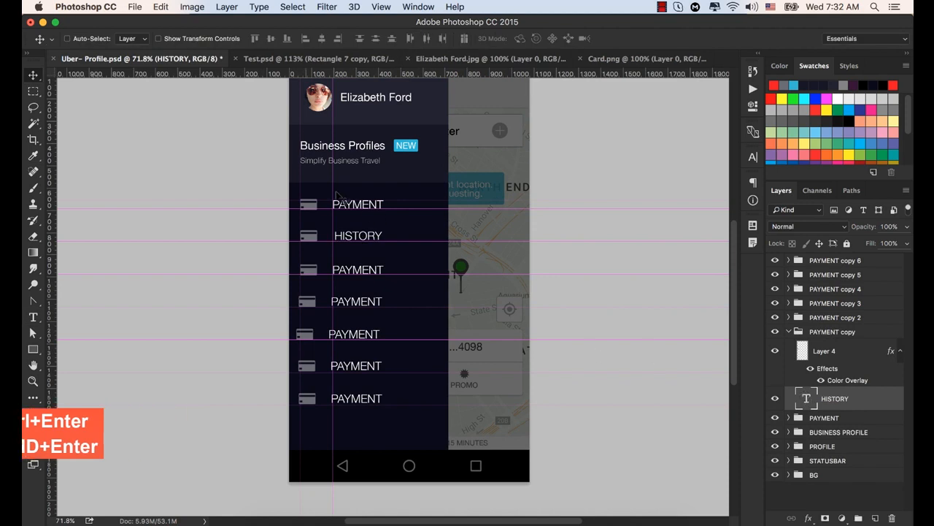
- Nudge the HISTORY label left to the vertical guide and slightly down
scroll(352, 210, "up", 3)
scroll(353, 209, "up", 2)
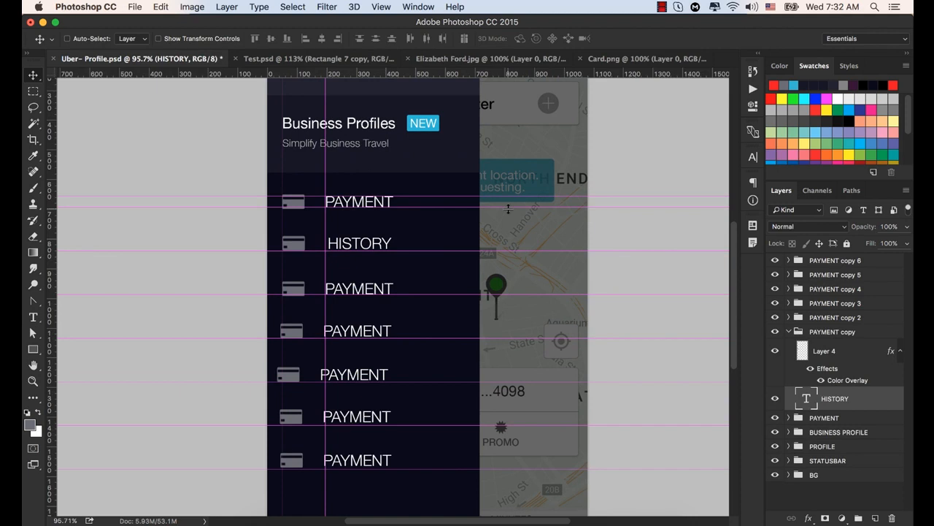
key("Left")
key("Left")
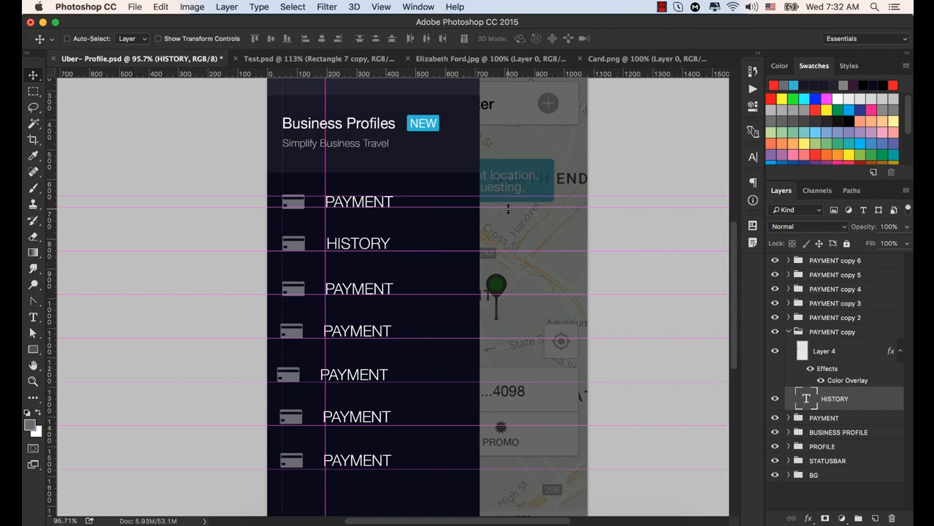
key("Down")
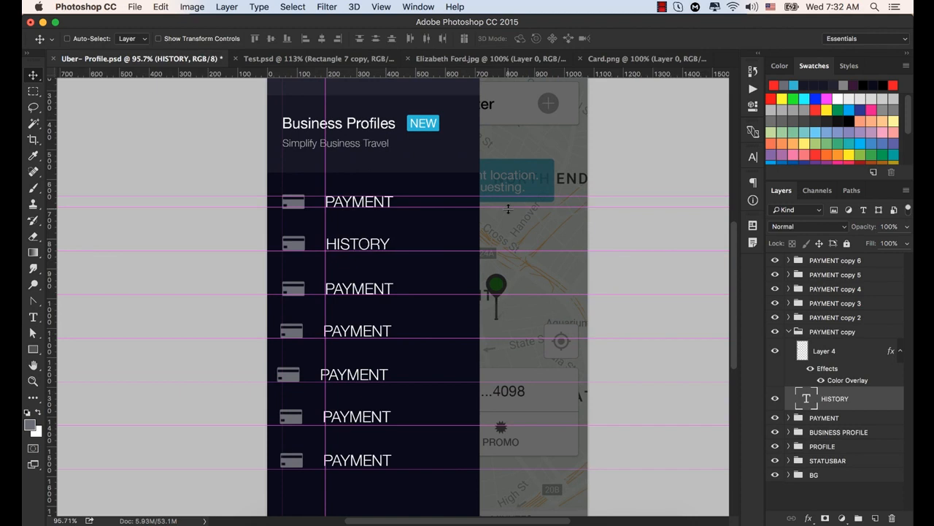
key("Left")
key("Left")
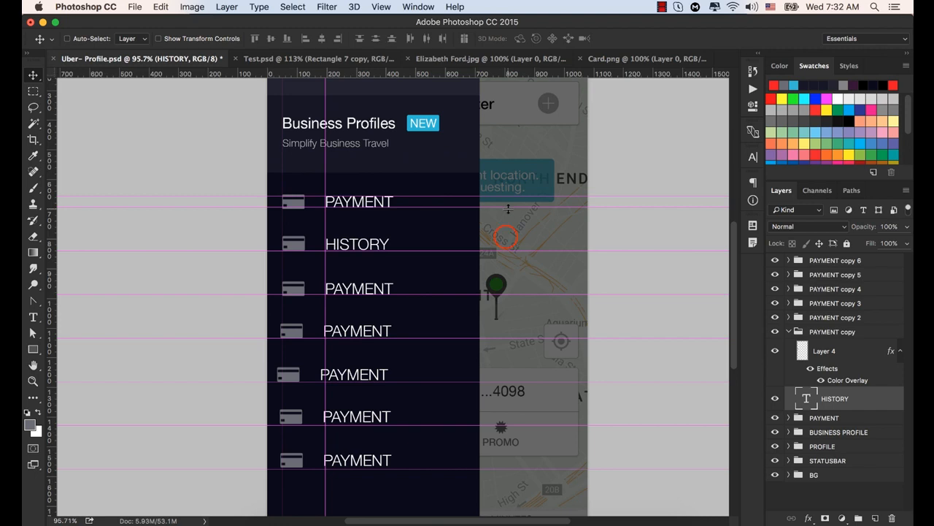
- Switch to Finder and open History.png from the Exercise file folder in Photoshop
key("super+Tab")
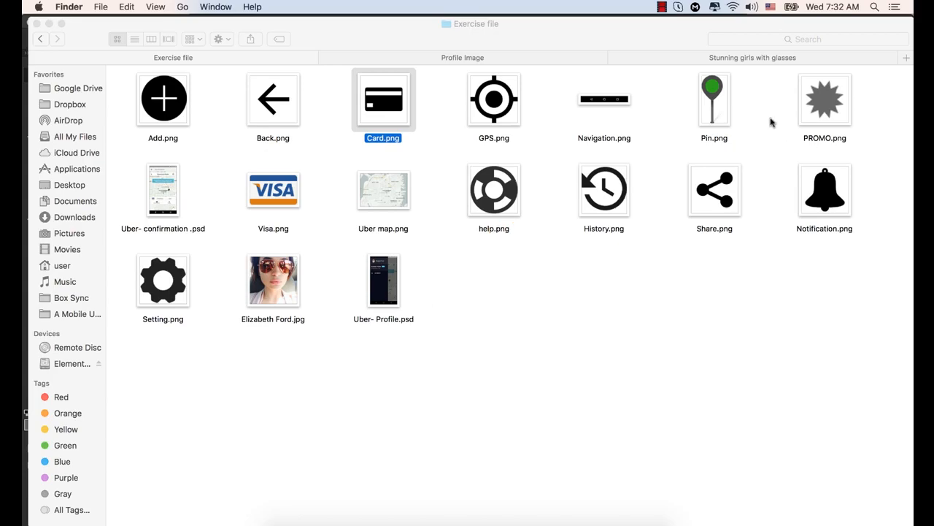
left_click(604, 186)
right_click(603, 186)
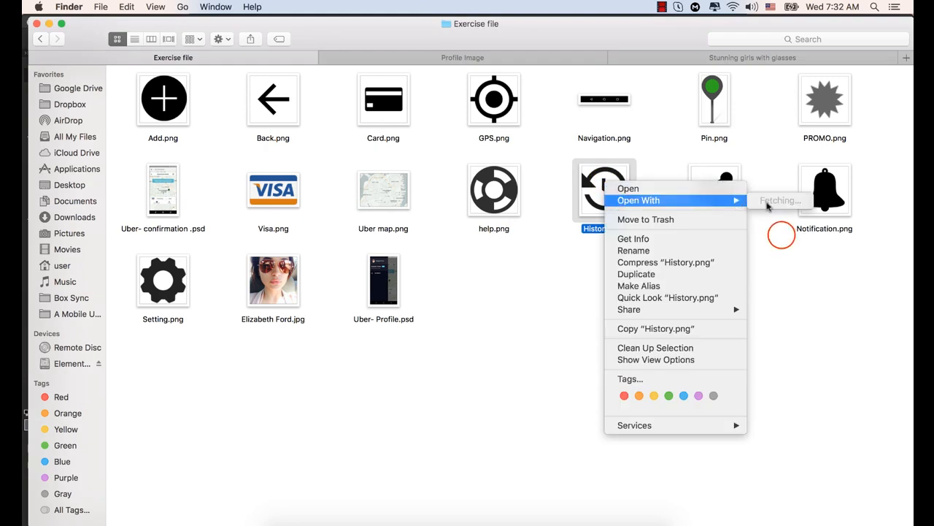
mouse_move(722, 200)
left_click(782, 237)
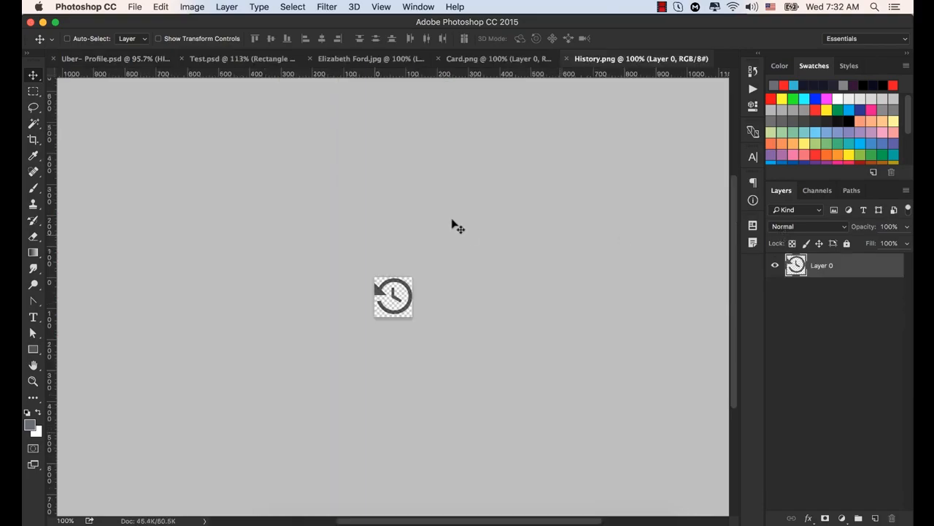
- Bring the history icon into Uber- Profile.psd, keeping its size at 100% in Free Transform
mouse_move(403, 273)
left_mouse_down()
mouse_move(409, 292)
mouse_move(417, 267)
left_mouse_up()
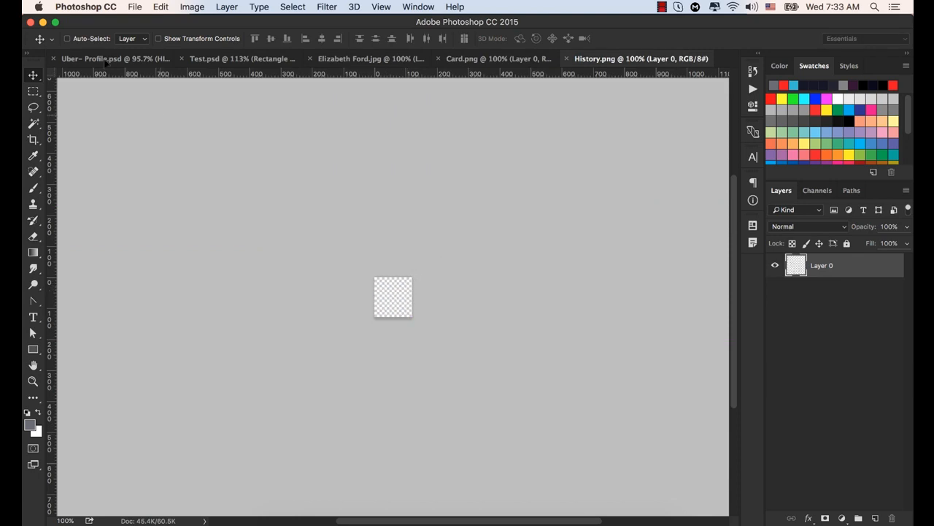
left_click(106, 60)
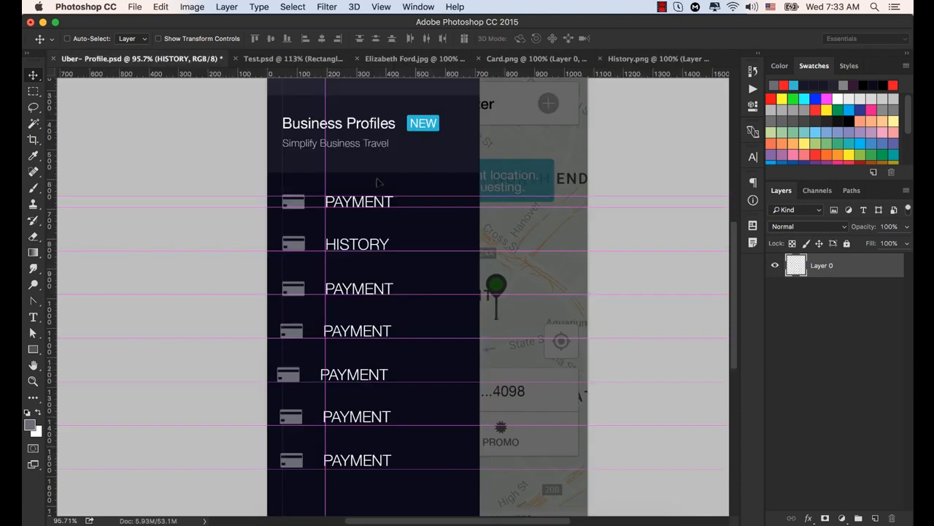
left_click_drag(378, 182, 402, 278)
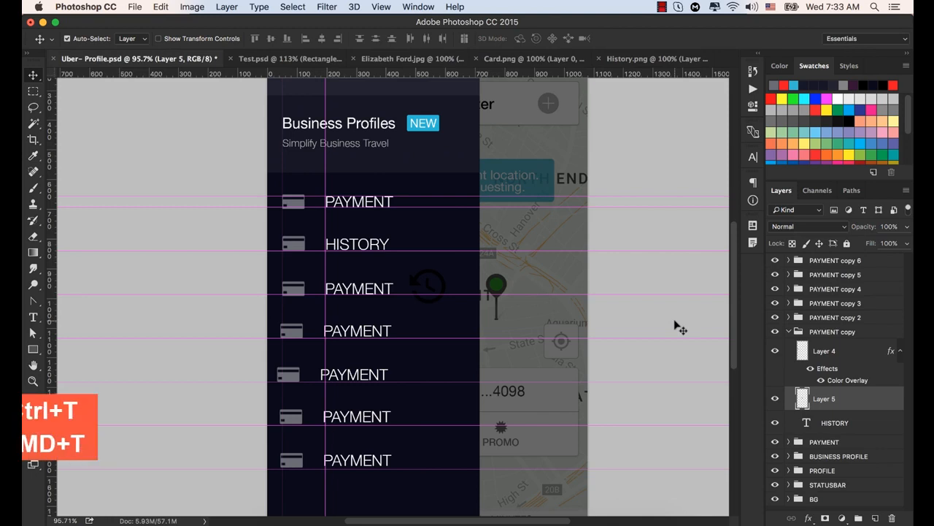
key("super+t")
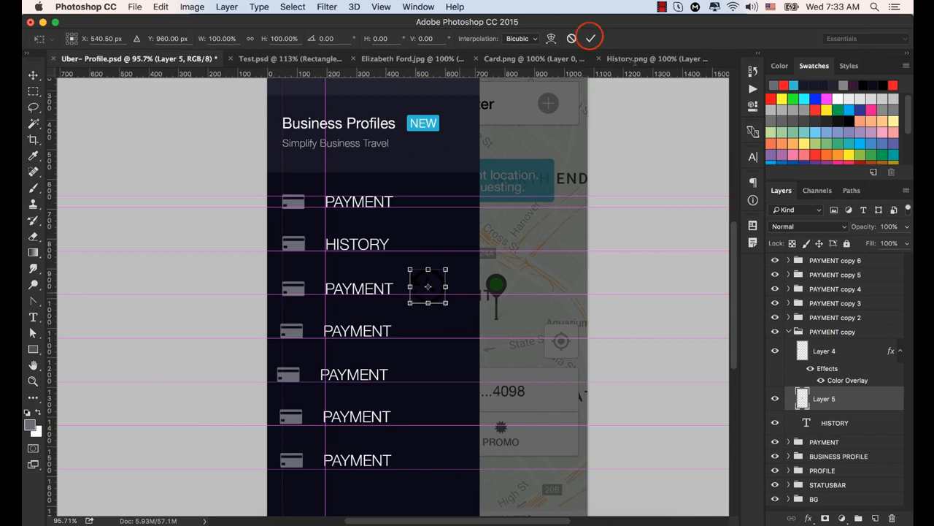
left_click(591, 38)
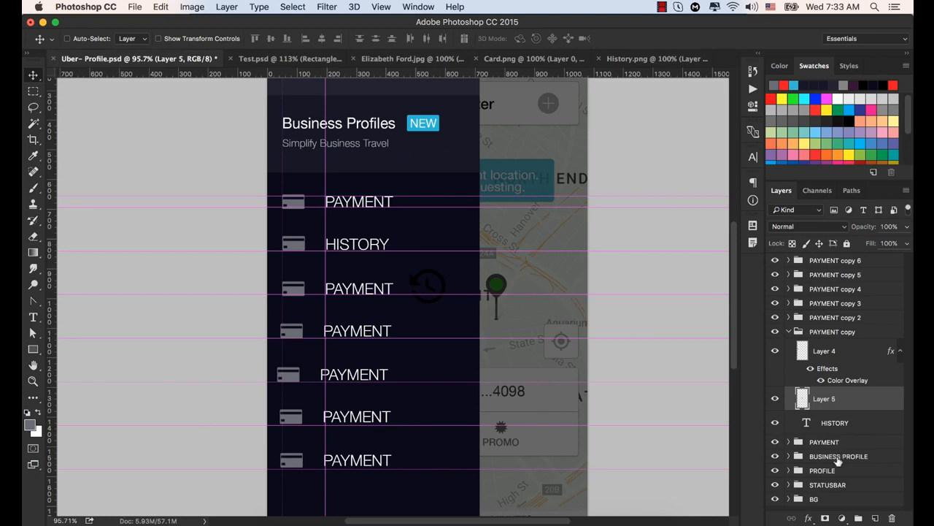
- Add a Color Overlay in #6b6b75 to the history icon layer
left_click(809, 517)
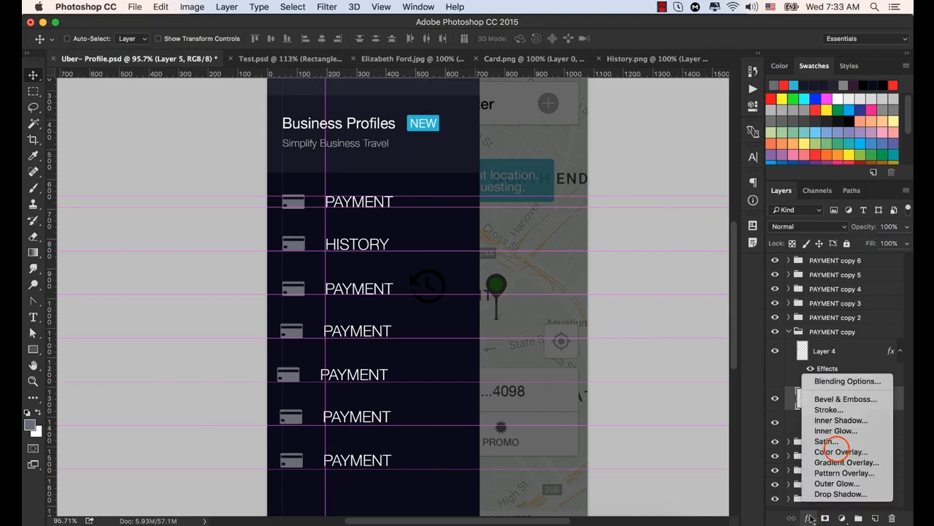
left_click(838, 451)
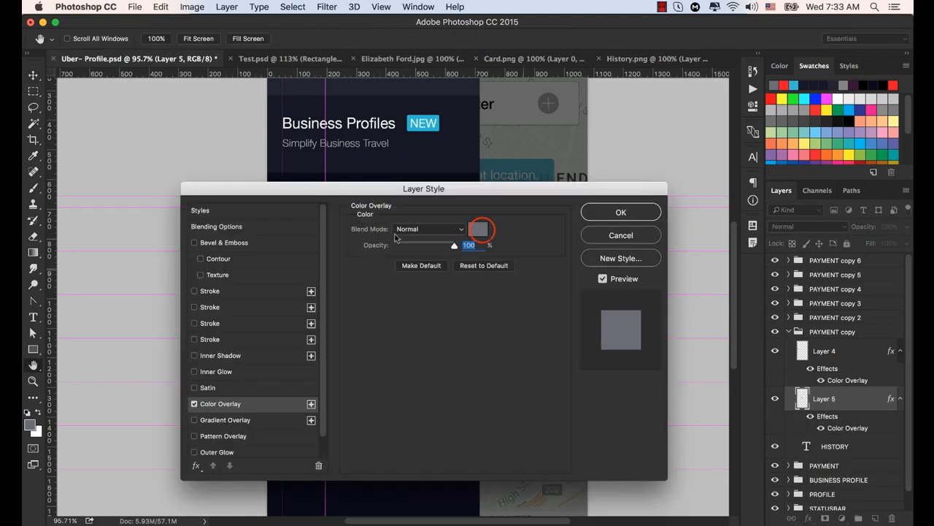
left_click(478, 229)
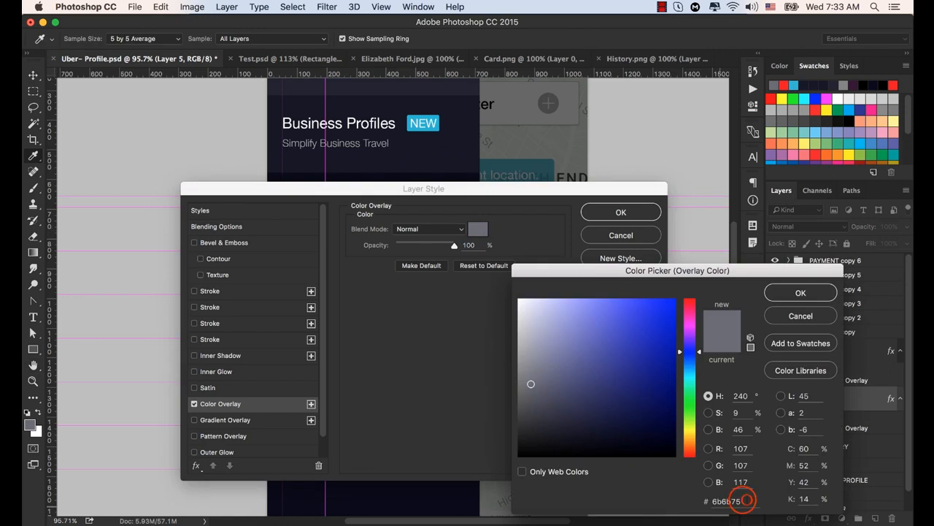
double_click(745, 501)
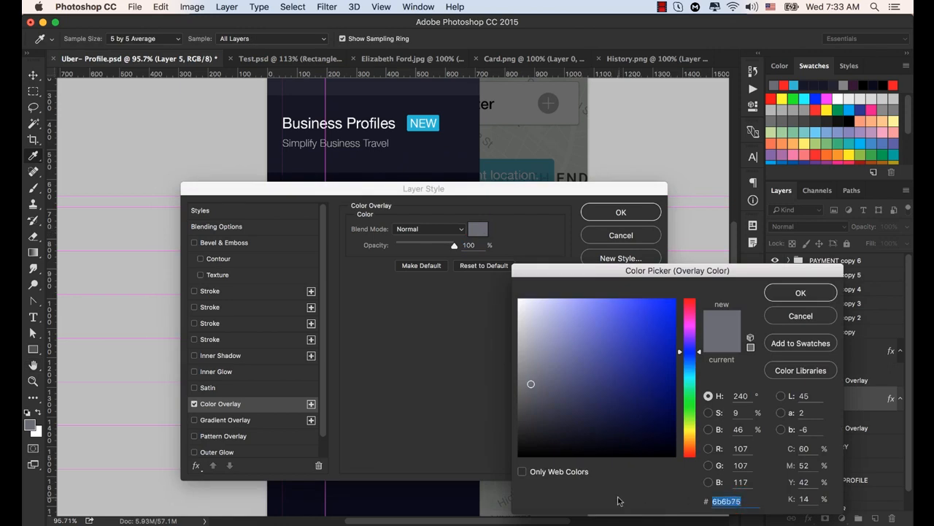
type("6b6b75")
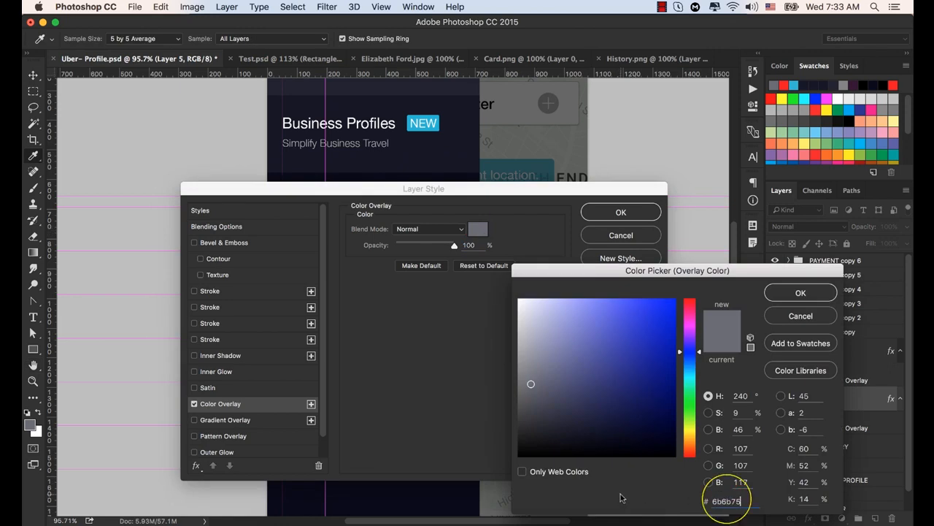
left_click(800, 292)
left_click(623, 214)
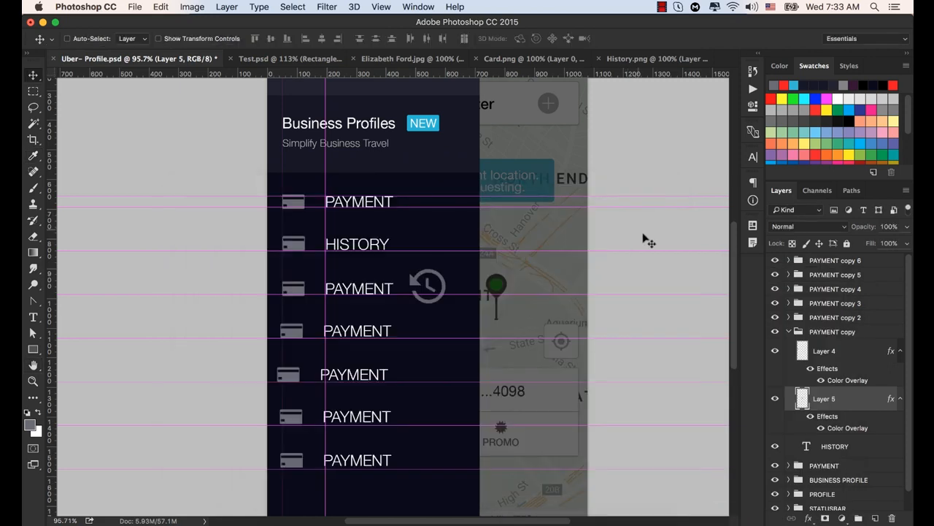
- Move the history icon into the HISTORY row and delete that row's old card icon layer from the PAYMENT copy group
mouse_move(411, 274)
left_mouse_down()
mouse_move(398, 249)
mouse_move(292, 239)
left_mouse_up()
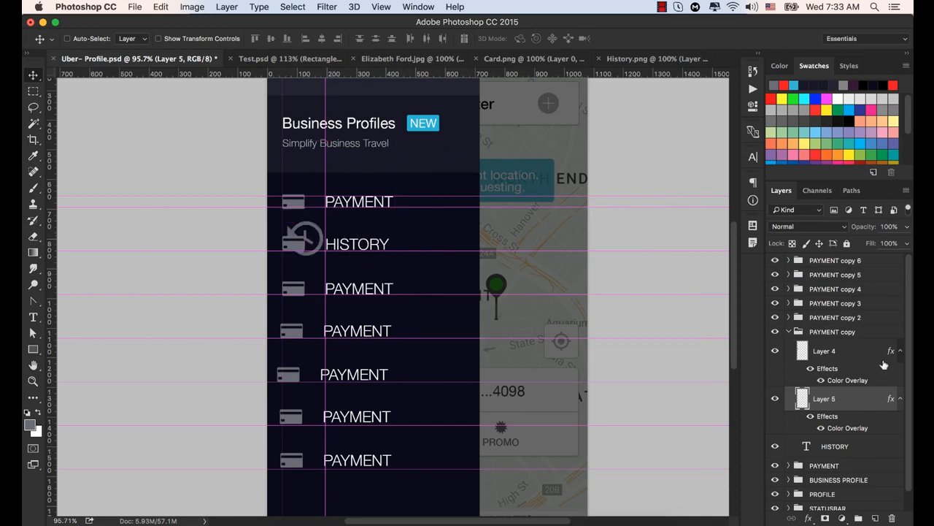
scroll(794, 367, "down", 1)
left_click(775, 330)
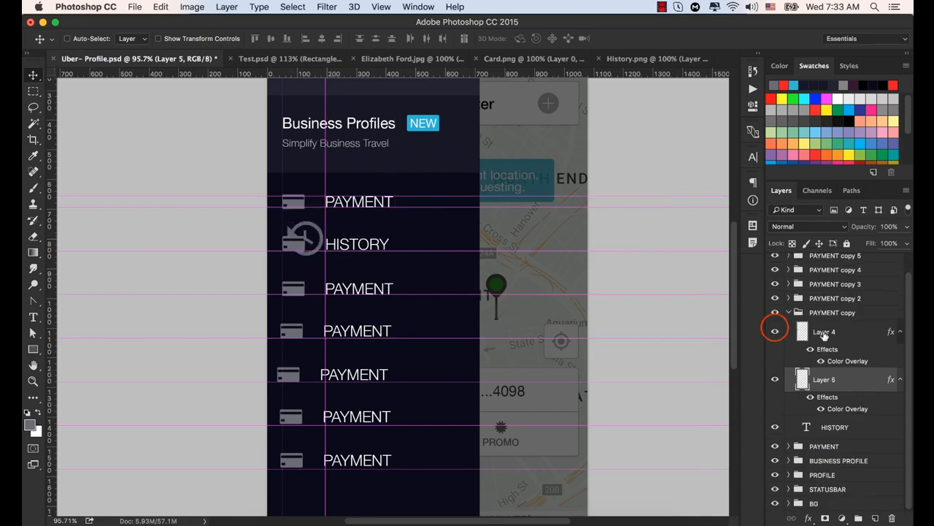
left_click(775, 331)
left_click(775, 331)
left_click(775, 331)
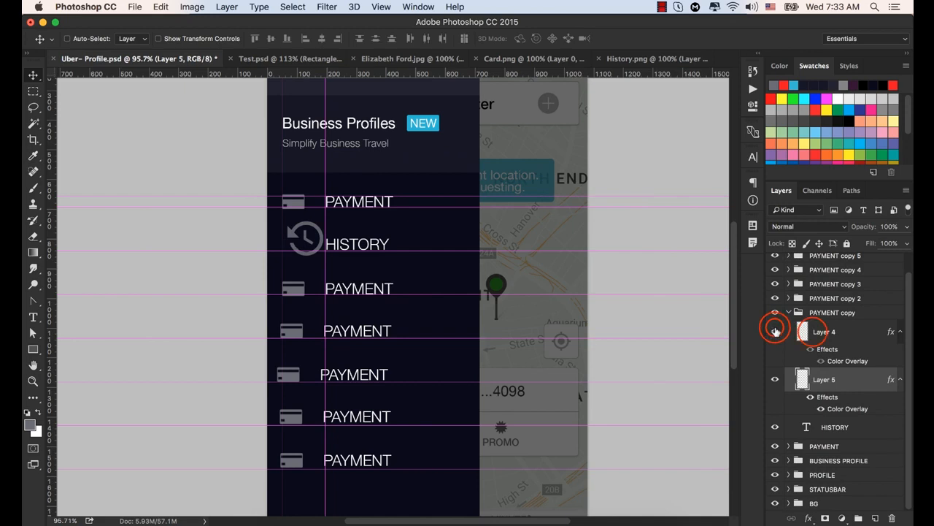
left_click(776, 331)
left_click(775, 331)
left_click(813, 334)
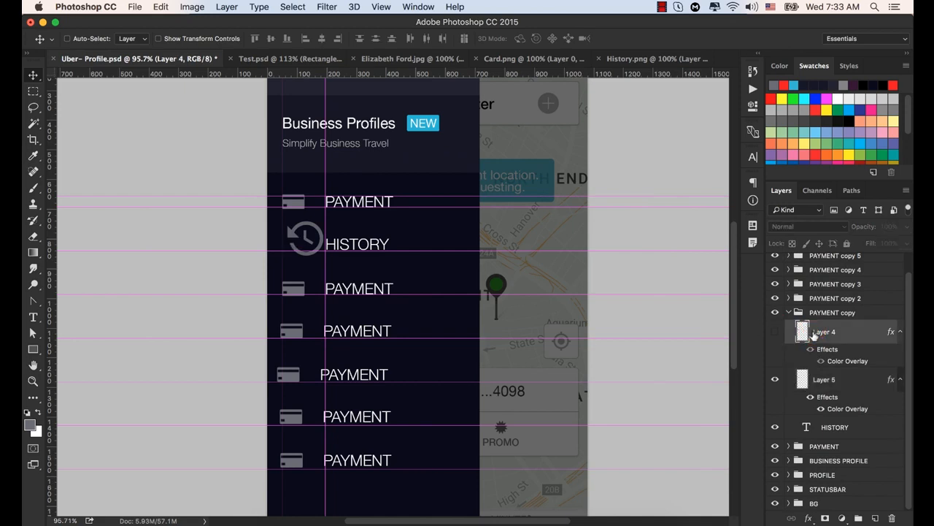
key("Delete")
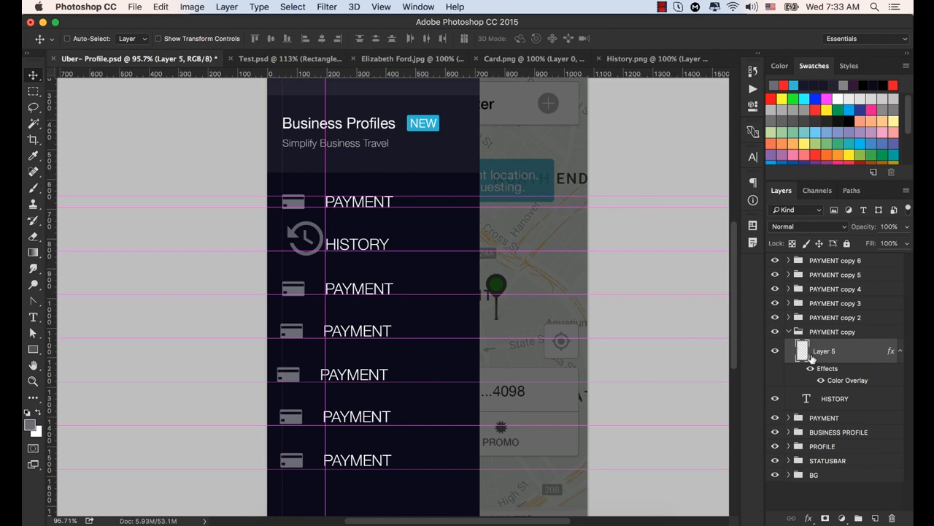
- Scale the history icon down to about the card icons' width and place it level with the HISTORY label near the icons' vertical guide
key("super+t")
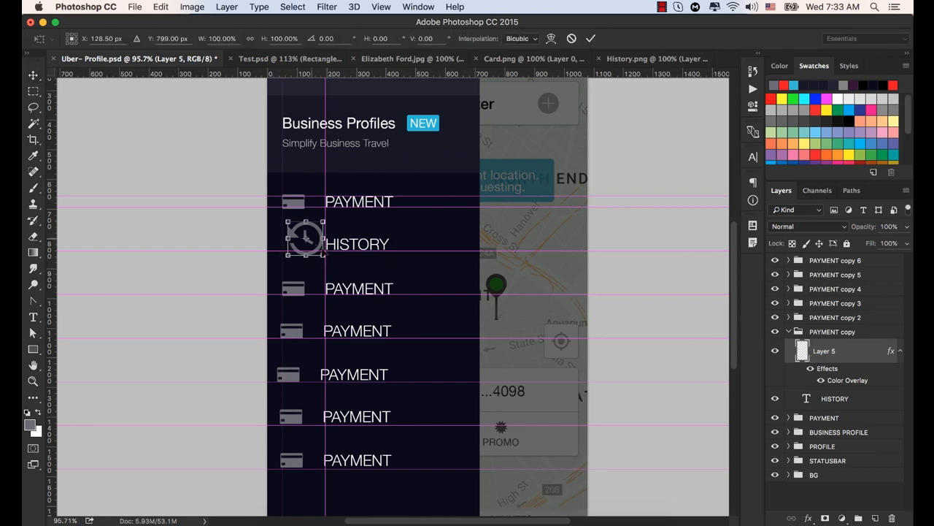
left_click(324, 257)
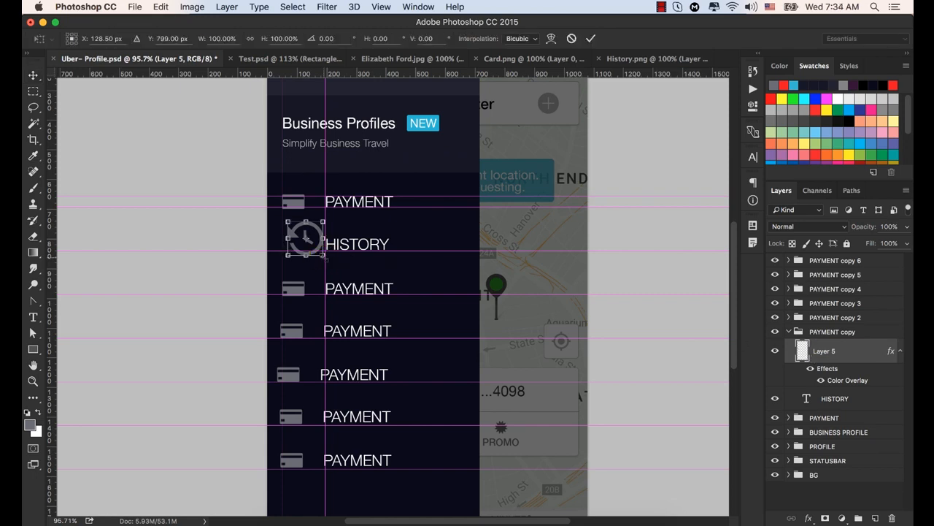
left_click_drag(324, 256, 312, 245)
left_click(591, 38)
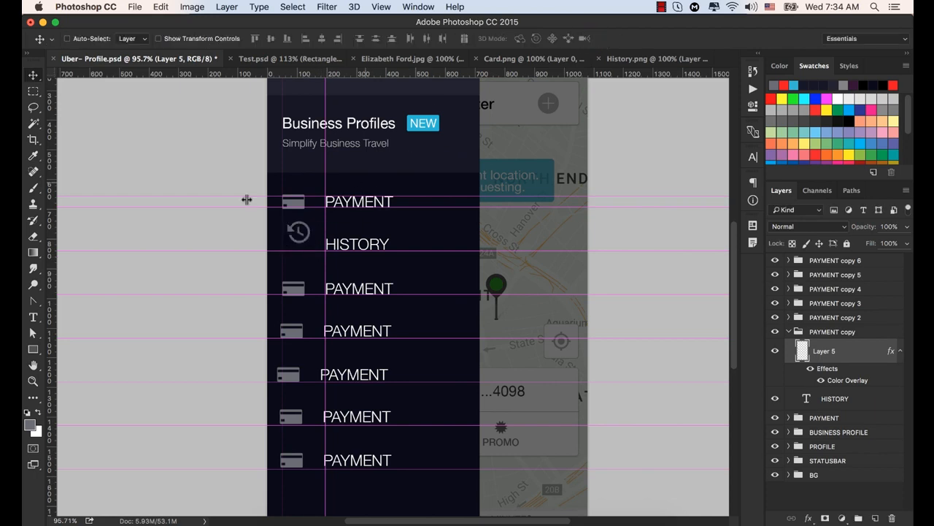
key("super+plus")
scroll(284, 260, "up", 3)
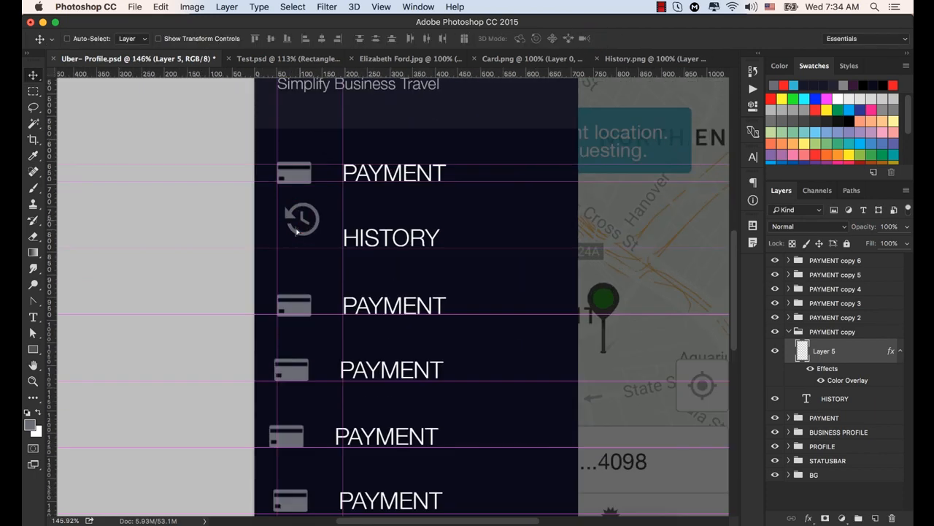
left_click_drag(295, 235, 291, 238)
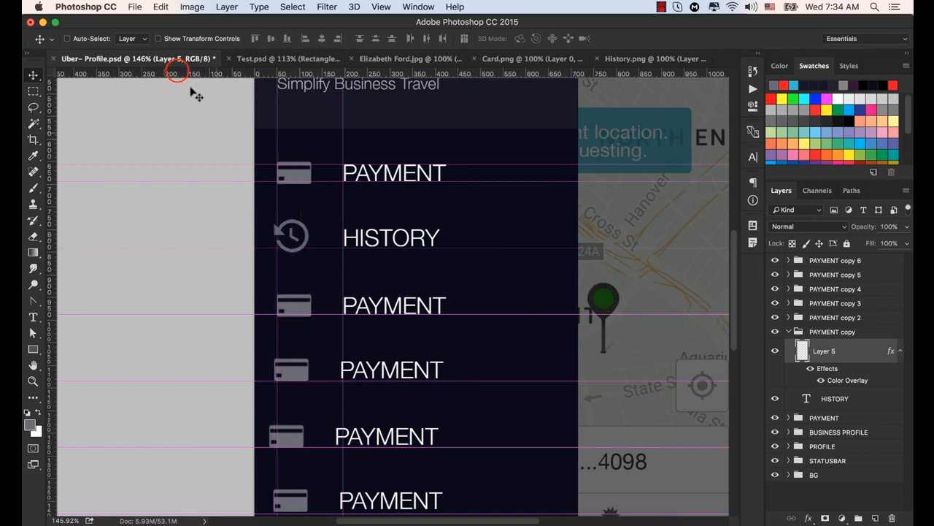
- Scale the history icon to about 89% with Free Transform so its left edge meets the icons' vertical guide
left_click_drag(182, 74, 202, 255)
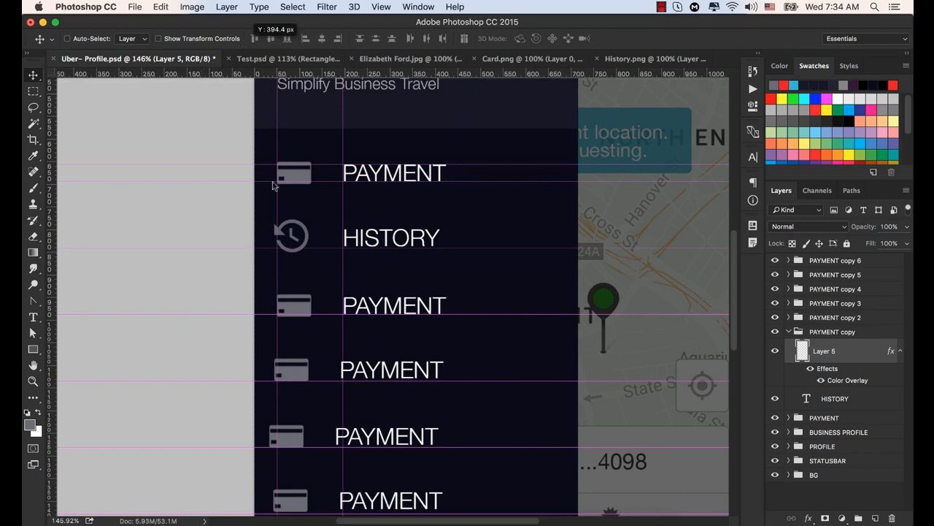
key("super+t")
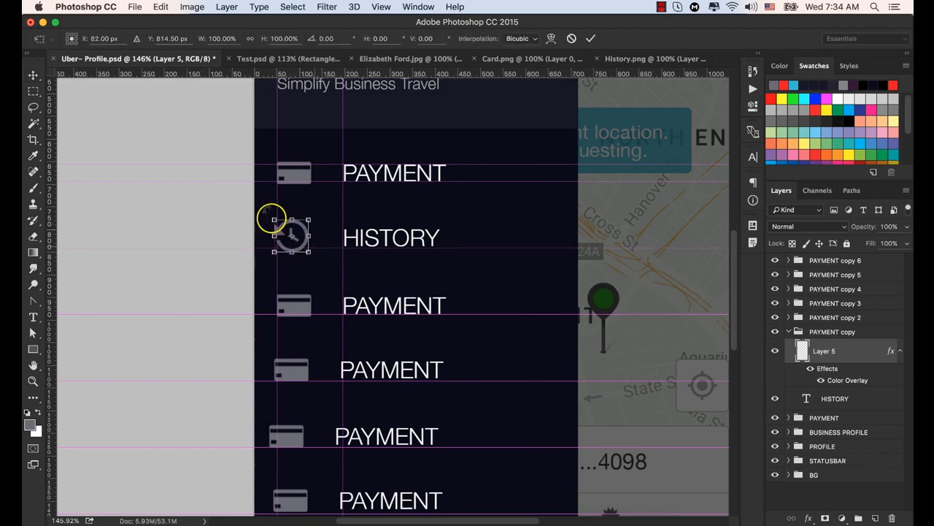
left_click_drag(272, 218, 275, 219)
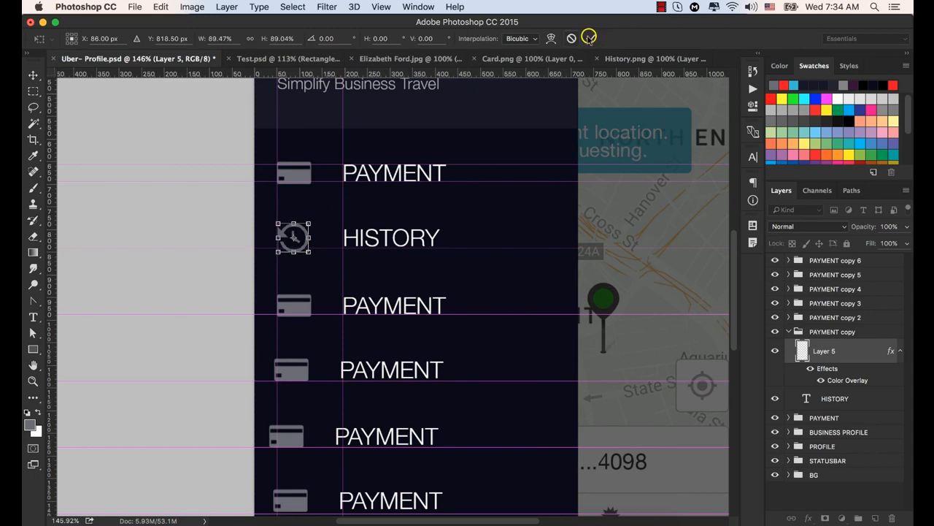
left_click(591, 38)
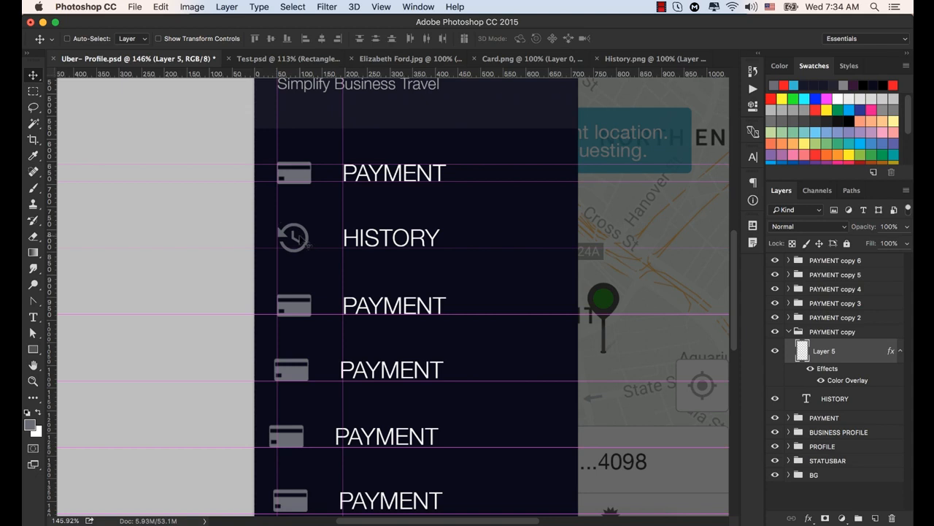
left_click_drag(170, 76, 209, 246)
left_click_drag(187, 76, 242, 247)
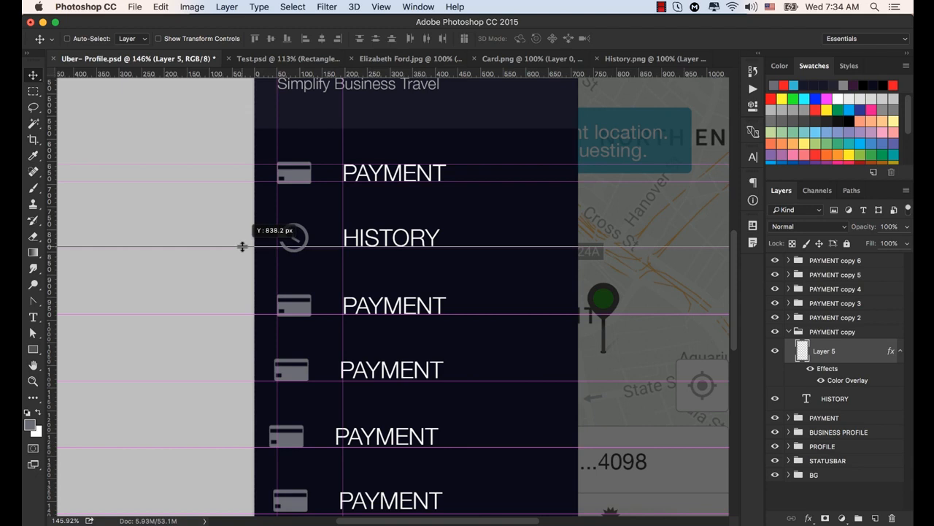
left_click_drag(319, 3, 346, 6)
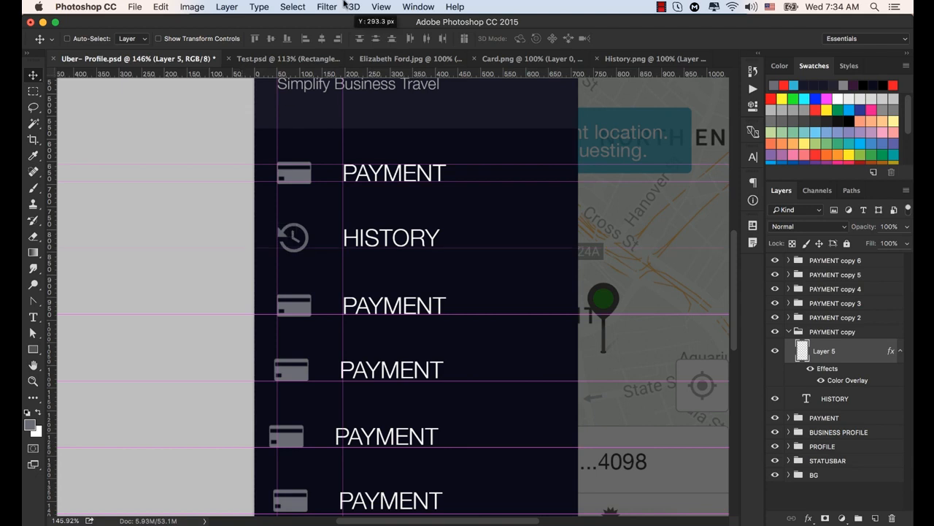
- Collapse the PAYMENT copy 2 and PAYMENT copy groups and rename the PAYMENT copy group to HISTORY
left_click_drag(397, 282, 389, 212)
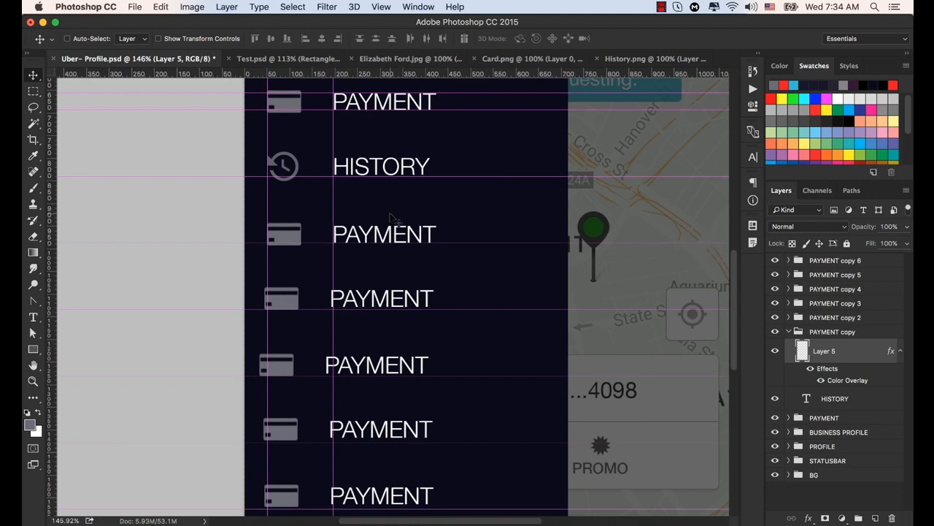
scroll(315, 265, "right", 1)
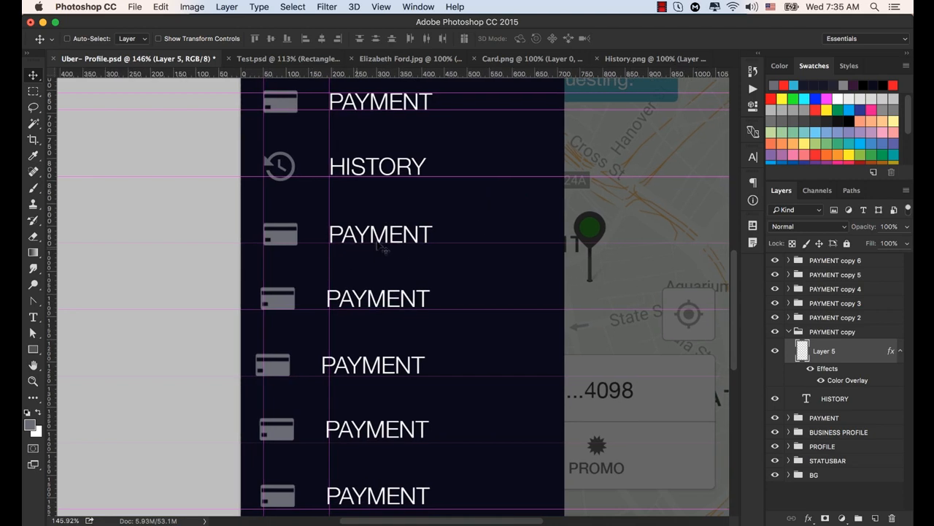
key("super")
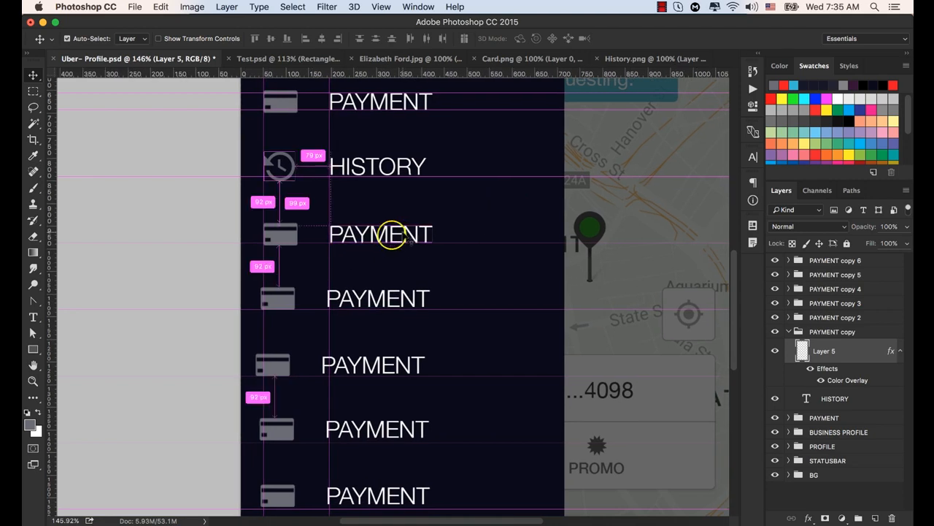
left_click(399, 245, "super")
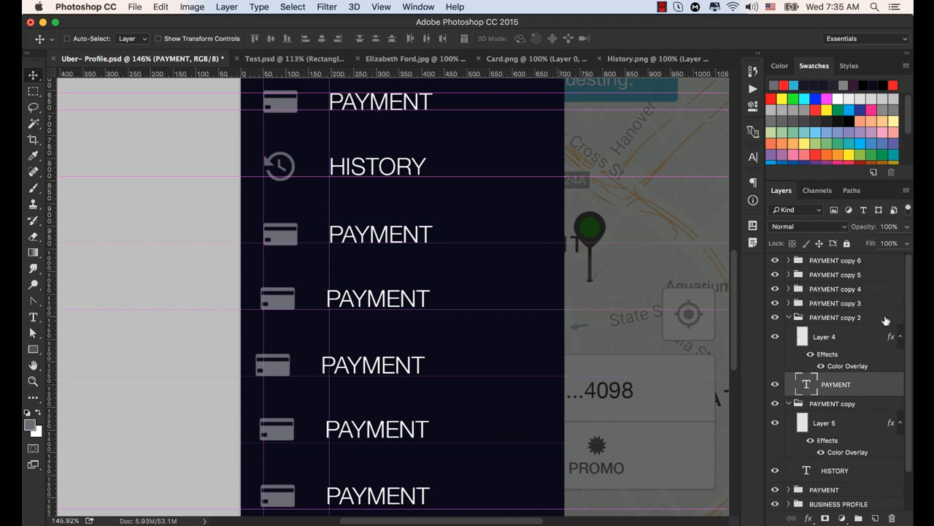
left_click(790, 317)
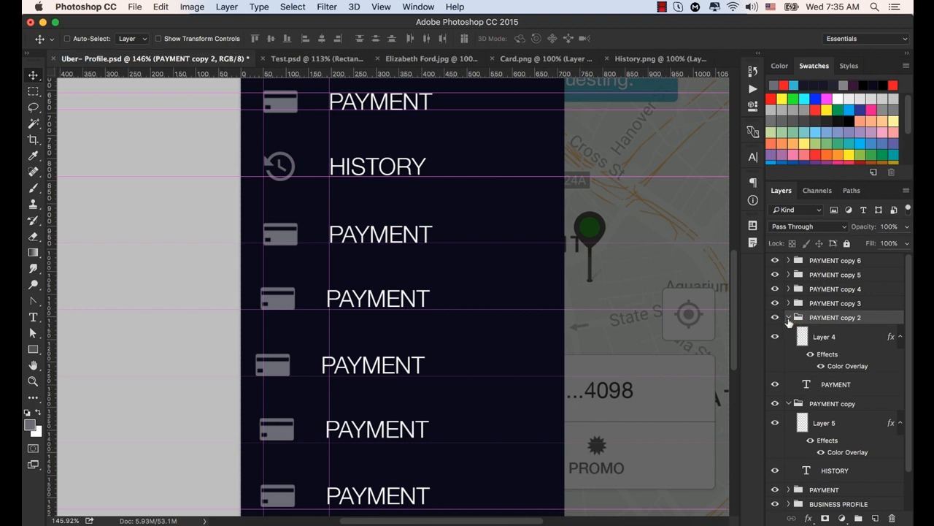
left_click(789, 319)
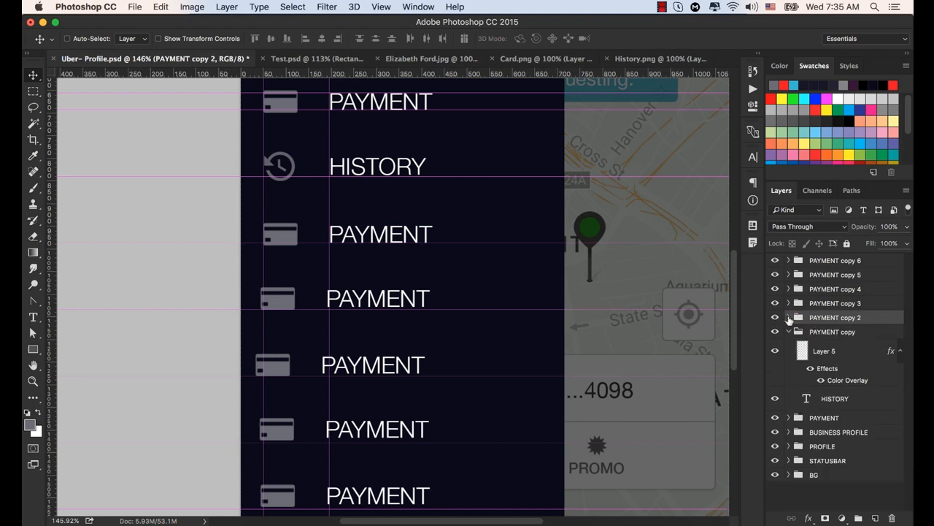
left_click(789, 333)
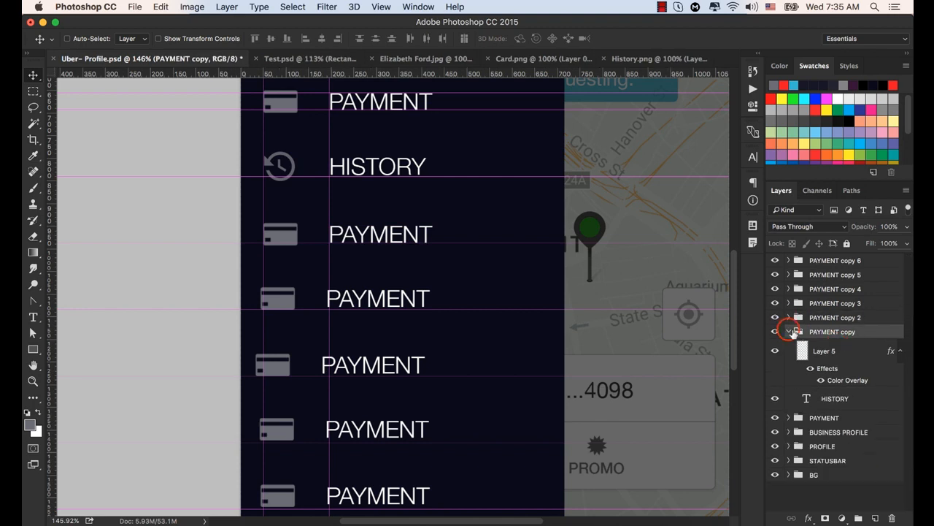
double_click(832, 331)
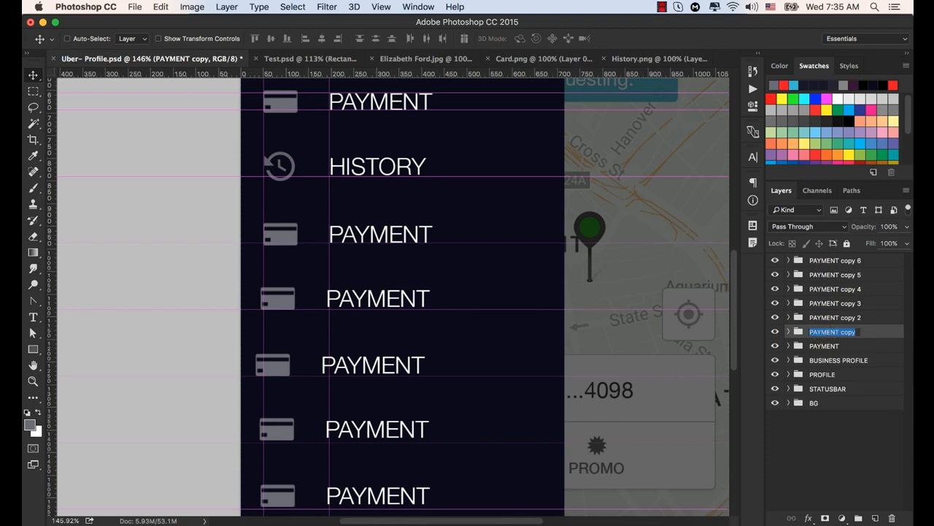
type("HISTORY")
key("Return")
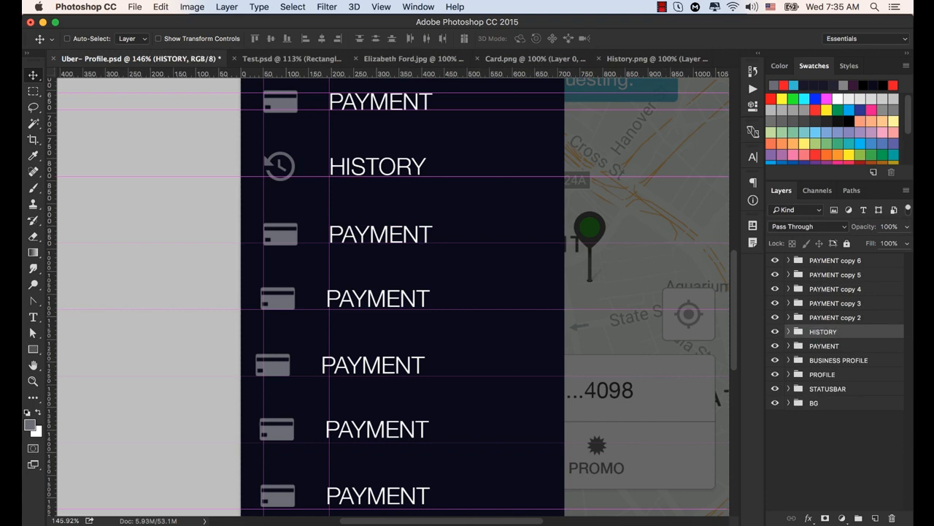
- Rename the PAYMENT copy 2 group to FREE RIDES and expand it to show its icon and label layers
left_click(788, 318)
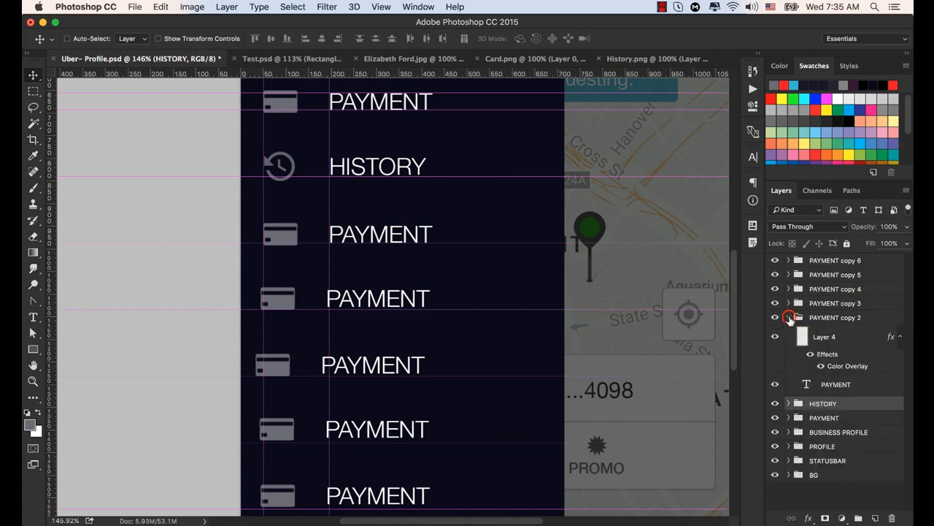
left_click(788, 318)
double_click(832, 318)
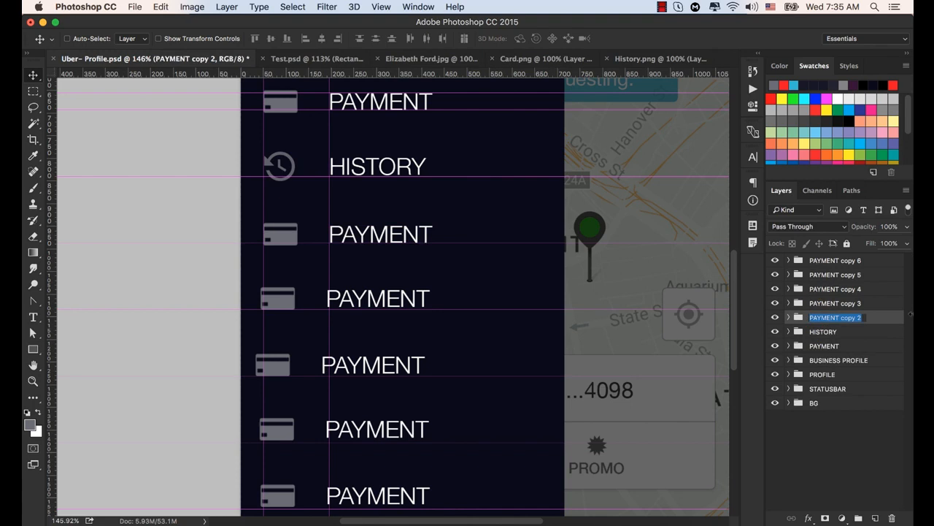
type("P")
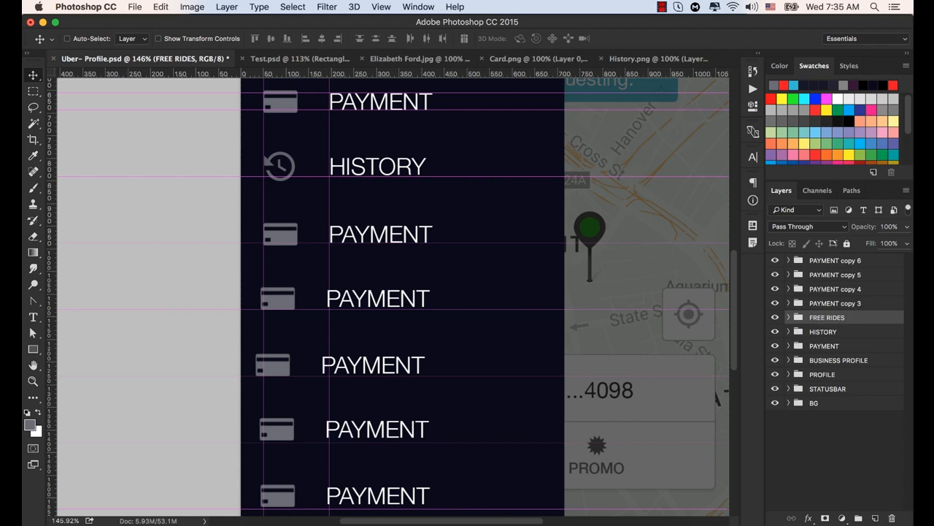
left_click(789, 317)
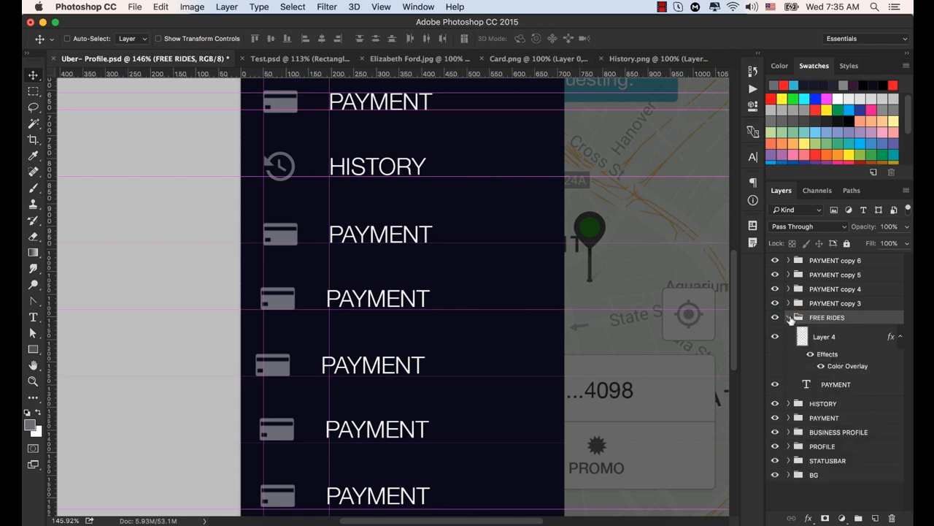
- Change the text of the PAYMENT label in the FREE RIDES group to FREE RIDES
left_click(808, 386)
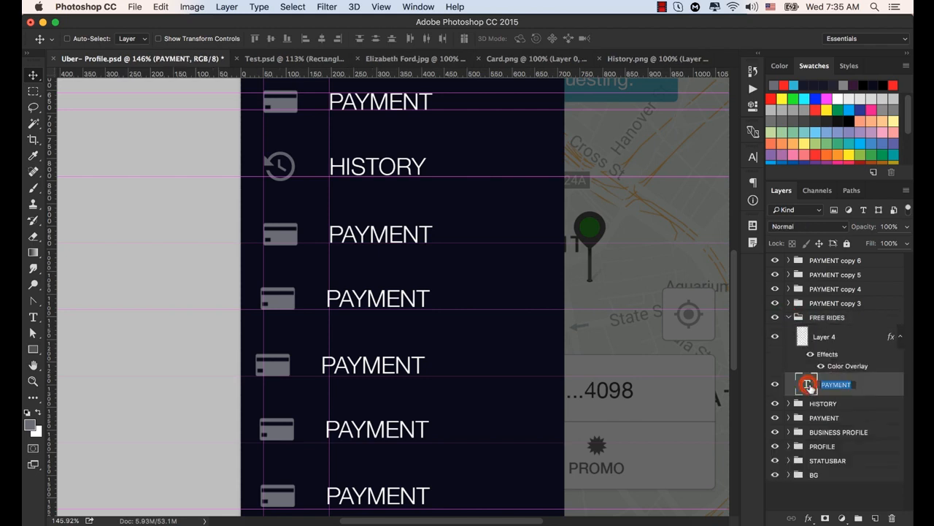
double_click(807, 386)
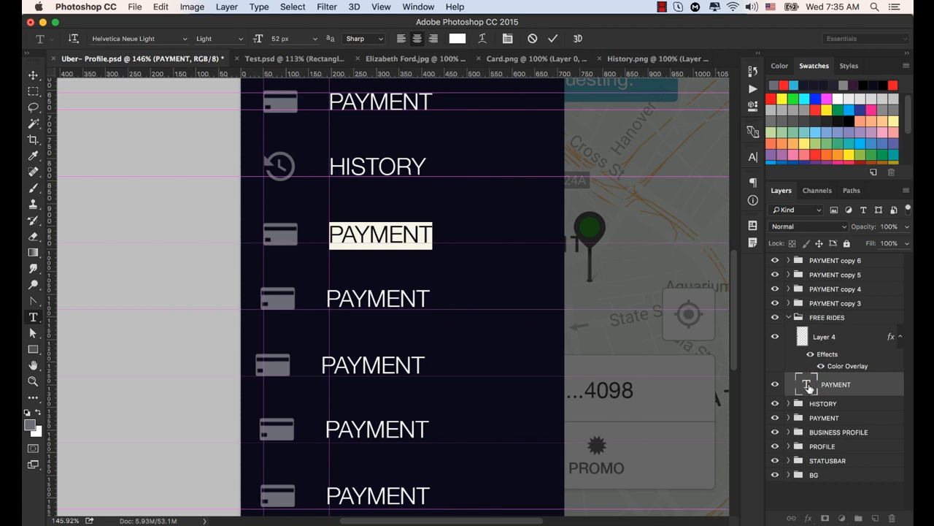
type("FREE")
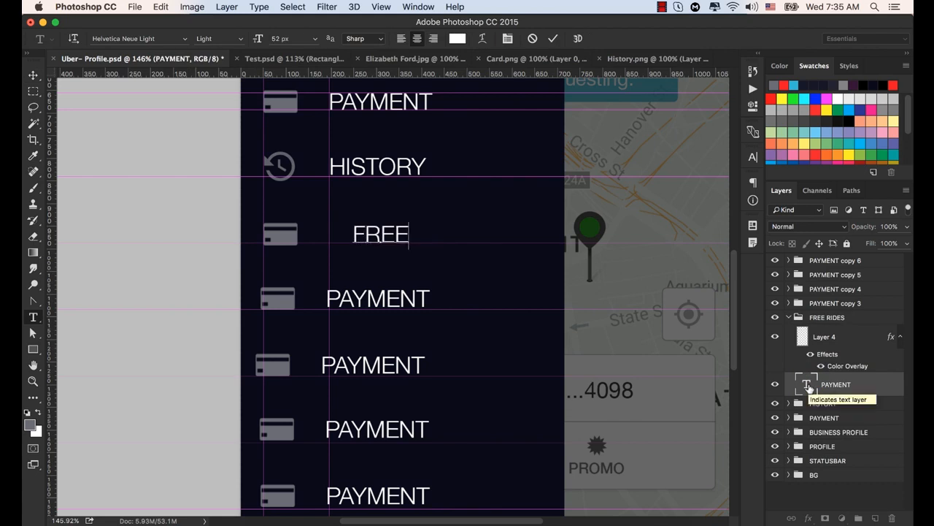
type(" RIDES")
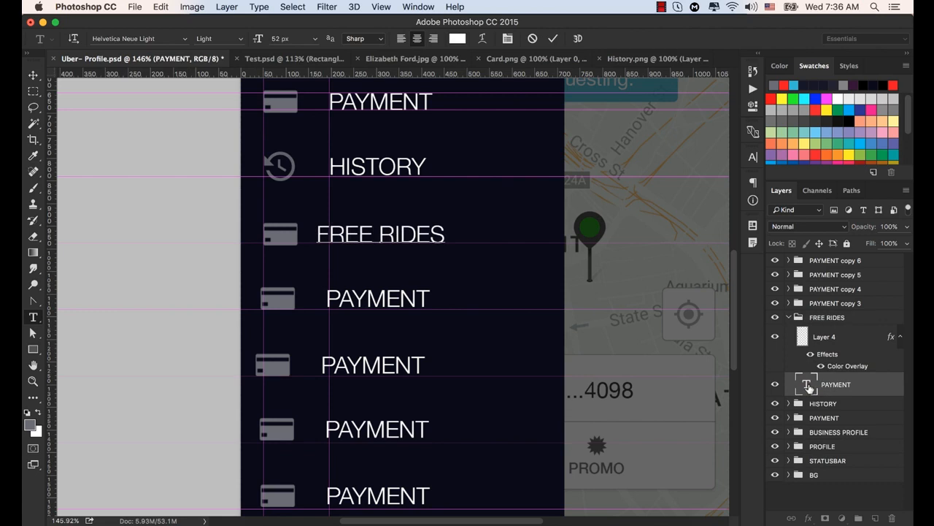
key("super")
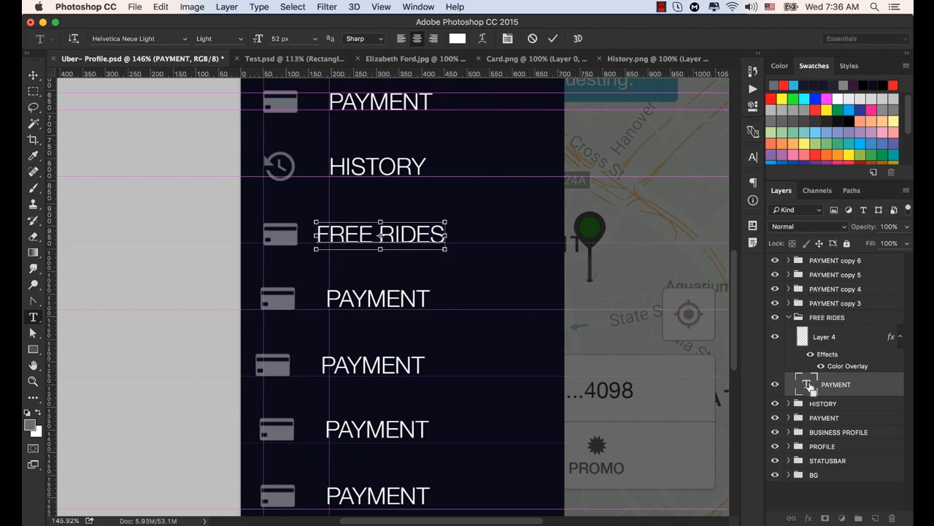
key("super+Return")
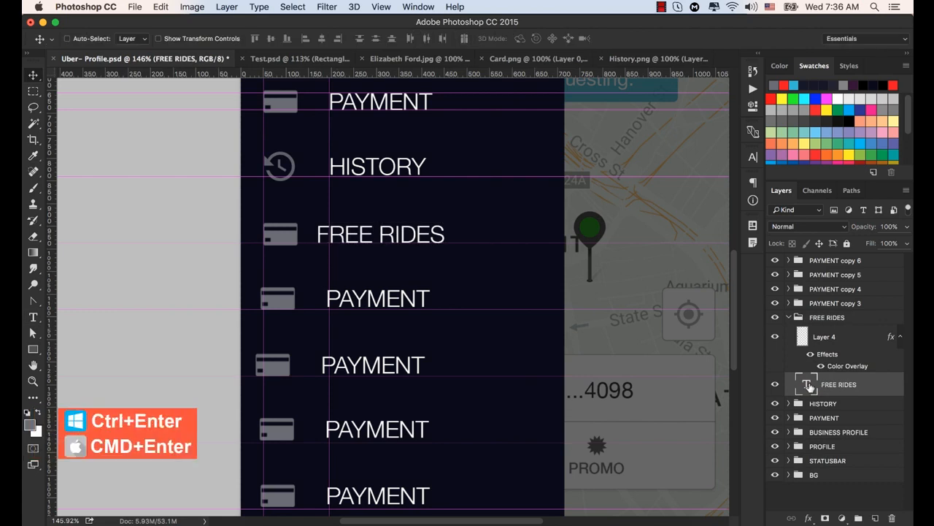
- Nudge the FREE RIDES label until its left edge meets the labels' vertical guide and it sits slightly above its row guide
key("Right")
key("Right")
key("Right")
key("Right")
key("Right")
key("Right")
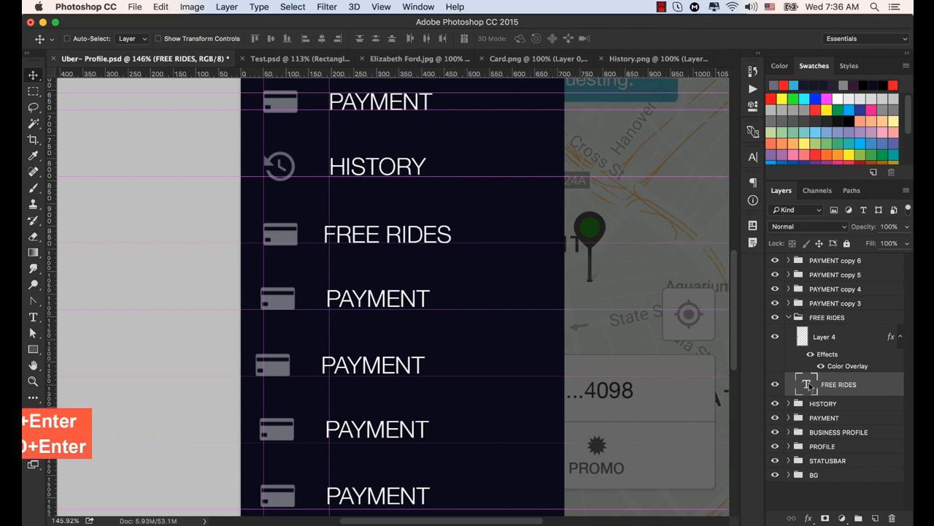
key("Right")
key("Right")
key("Right")
key("Right")
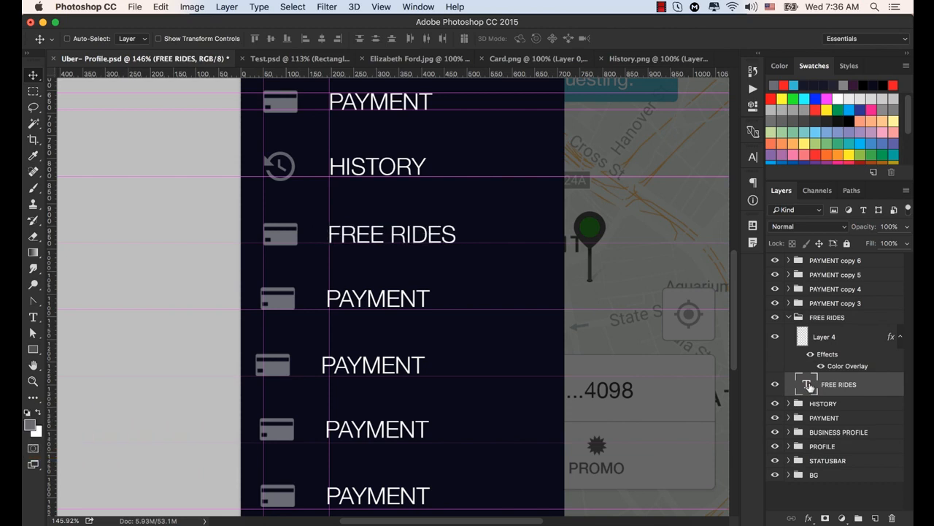
key("Right")
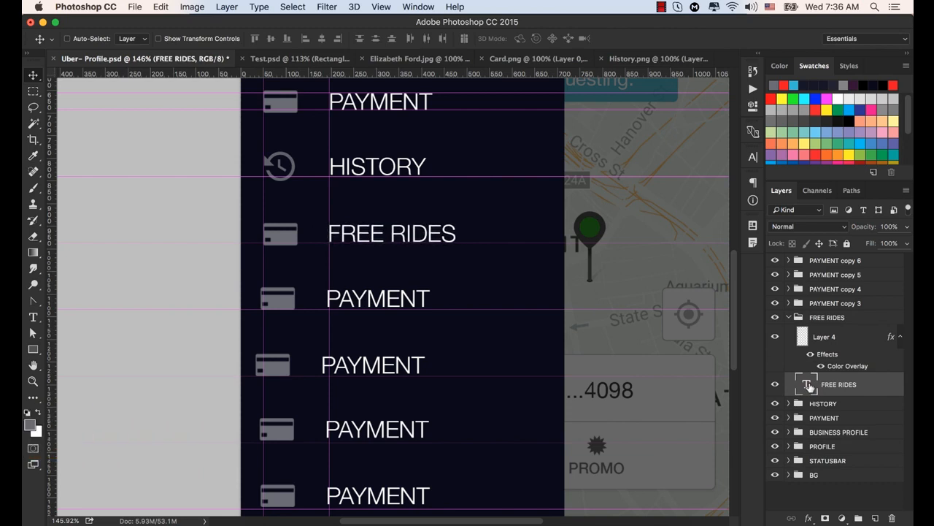
key("Down")
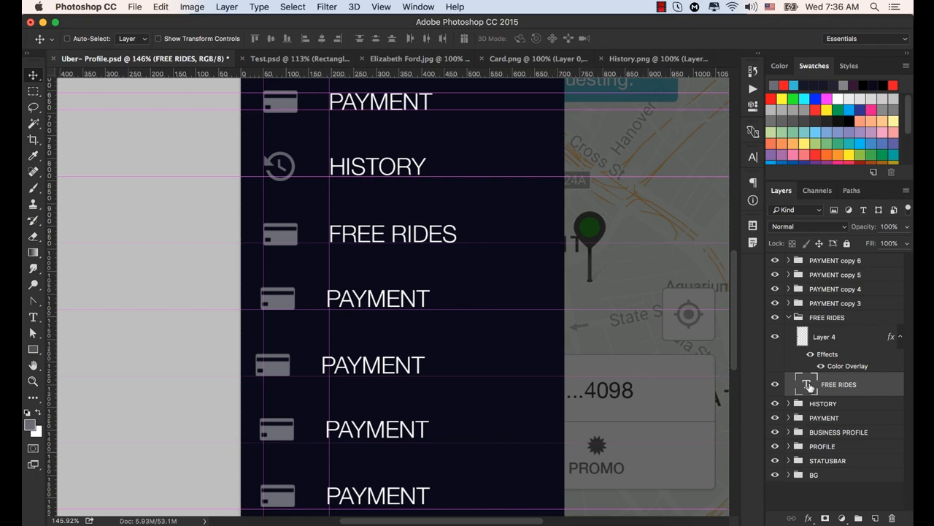
key("Up")
key("Up")
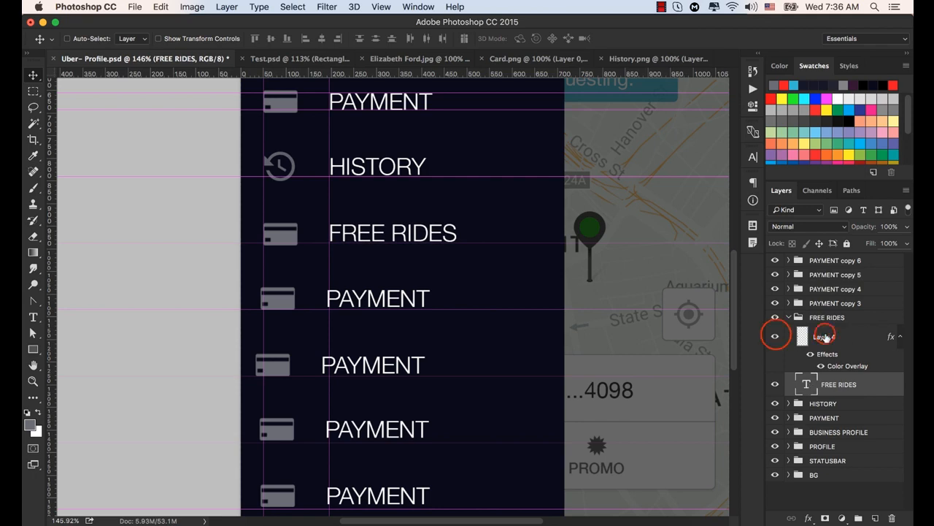
- Identify the card icon layer in the FREE RIDES group by toggling its visibility and delete it
left_click(777, 337)
left_click(776, 336)
left_click(777, 338)
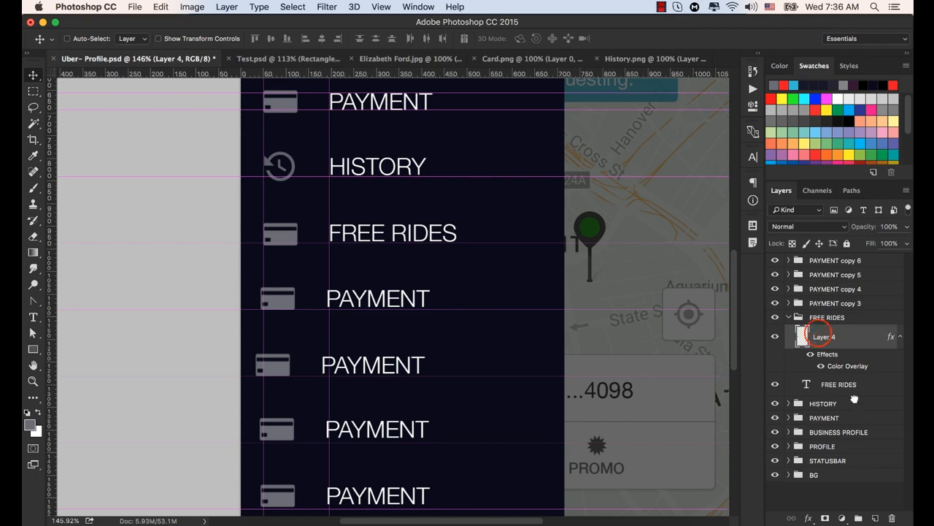
left_click_drag(824, 334, 894, 517)
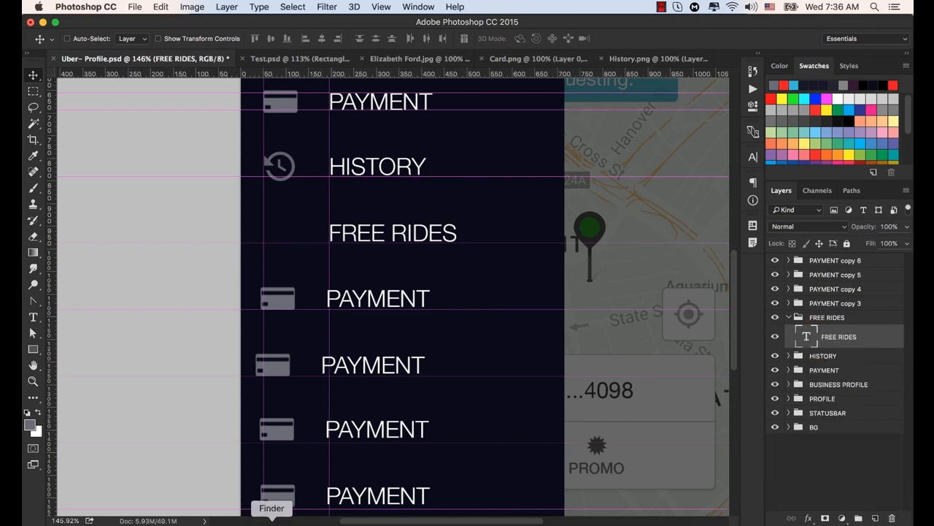
- Open Share.png from the Exercise file folder in Photoshop and bring its icon into the FREE RIDES group of Uber- Profile.psd
left_click(273, 522)
left_click(714, 187)
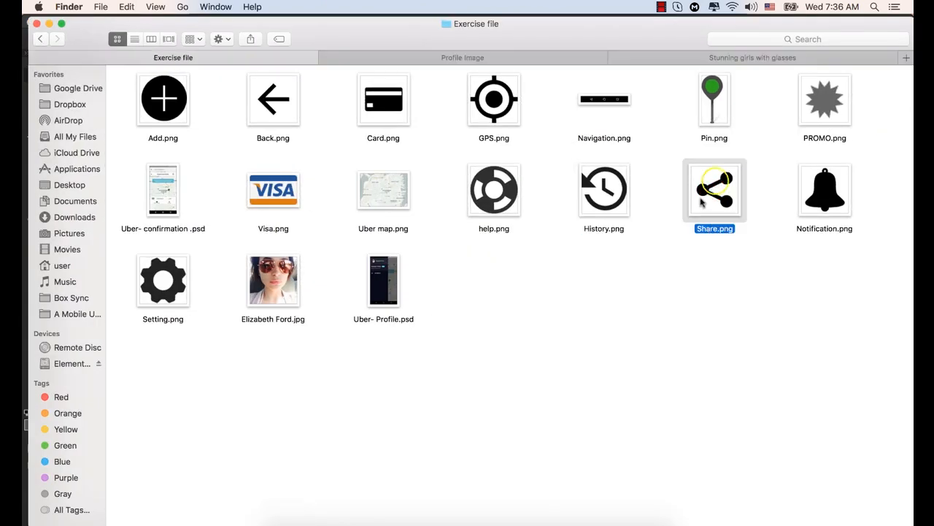
right_click(714, 187)
mouse_move(724, 198)
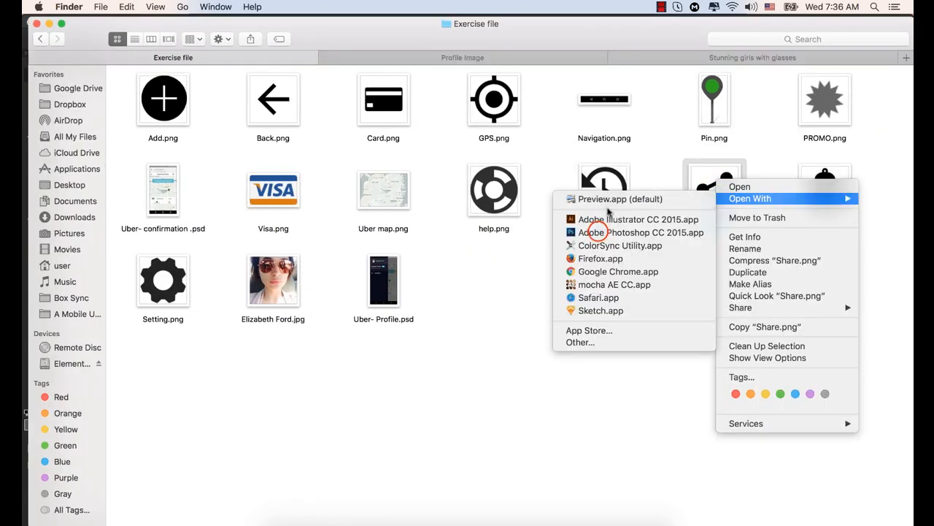
left_click(599, 233)
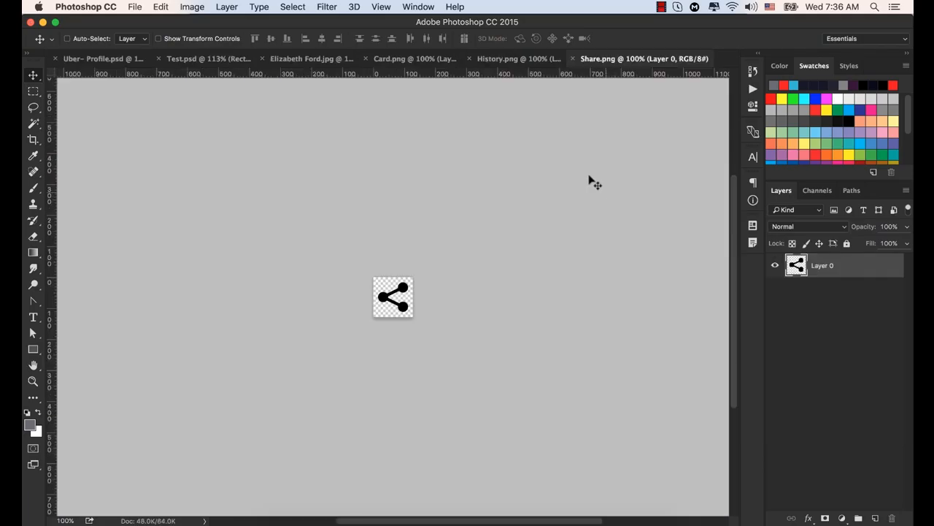
left_click_drag(387, 296, 80, 64)
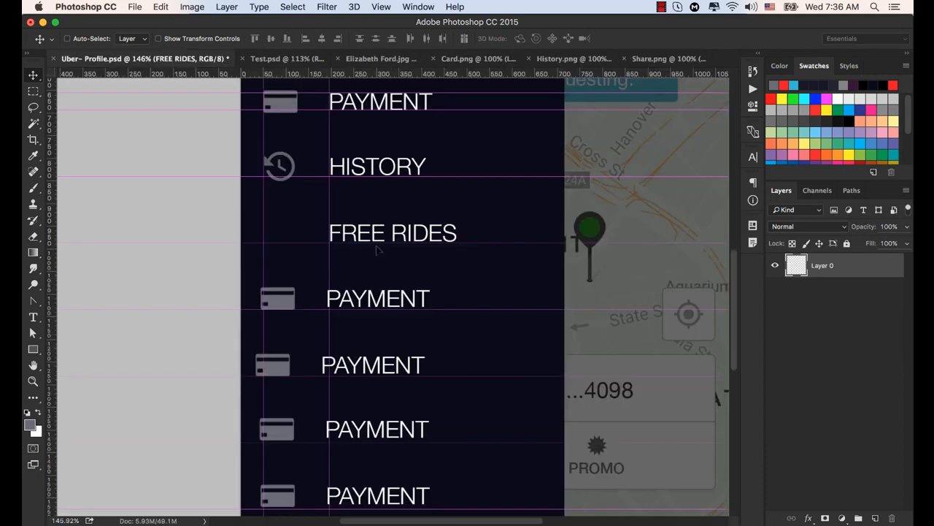
left_click_drag(378, 250, 377, 246)
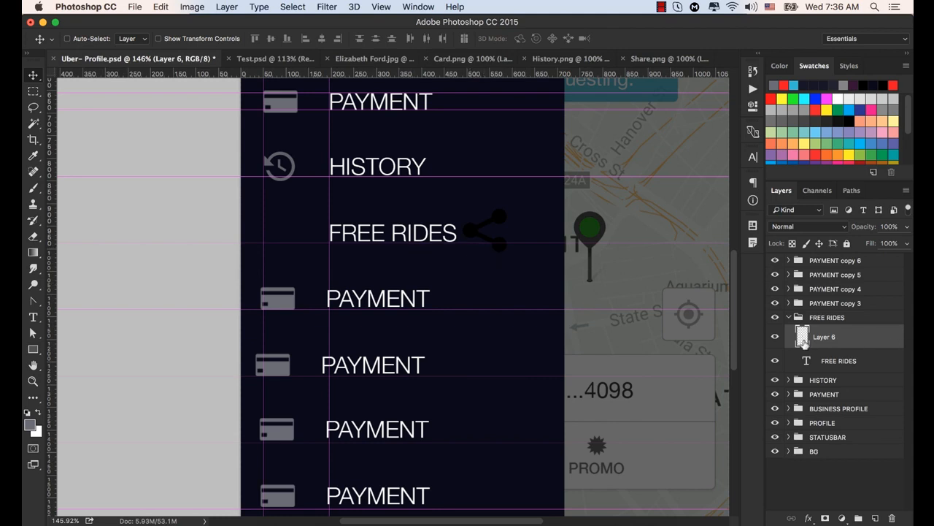
- Apply a grey Color Overlay at 100% opacity with Normal blending to the share icon layer
left_click(810, 517)
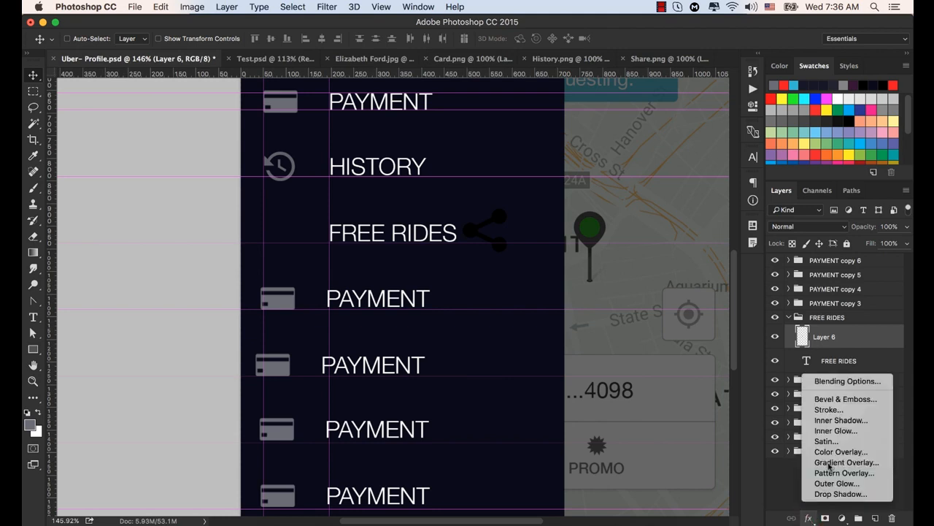
left_click(837, 454)
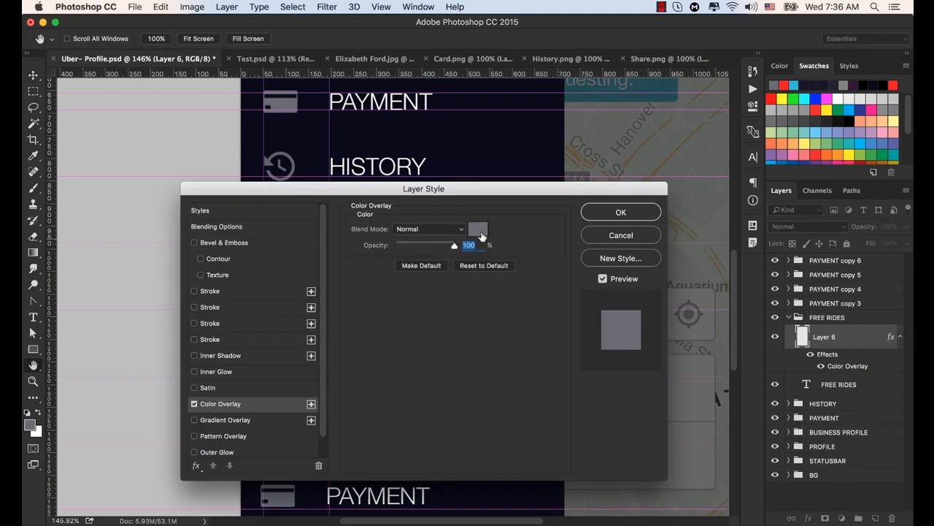
left_click_drag(484, 189, 427, 300)
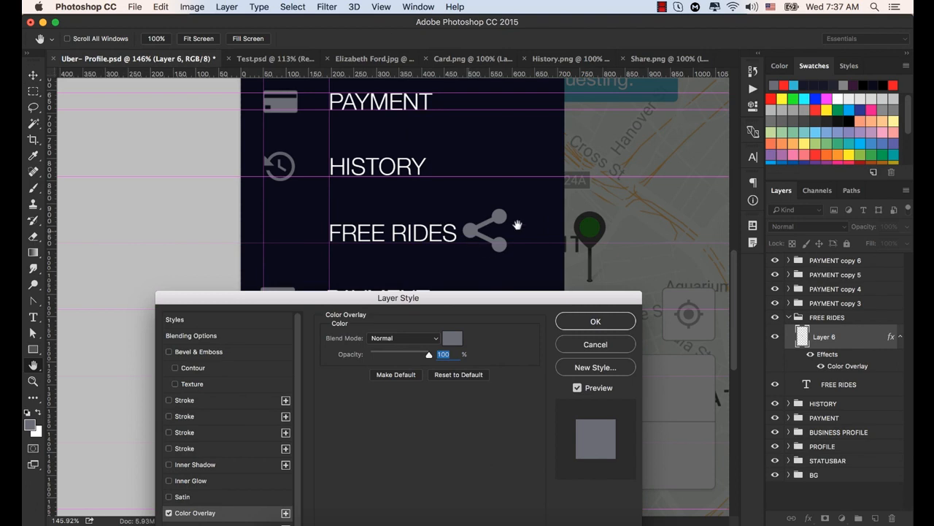
left_click(595, 321)
- Scale the share icon to about 58 × 56 px with Free Transform, laying it over the history icon as a size reference
left_click(496, 215)
left_click_drag(495, 214, 298, 223)
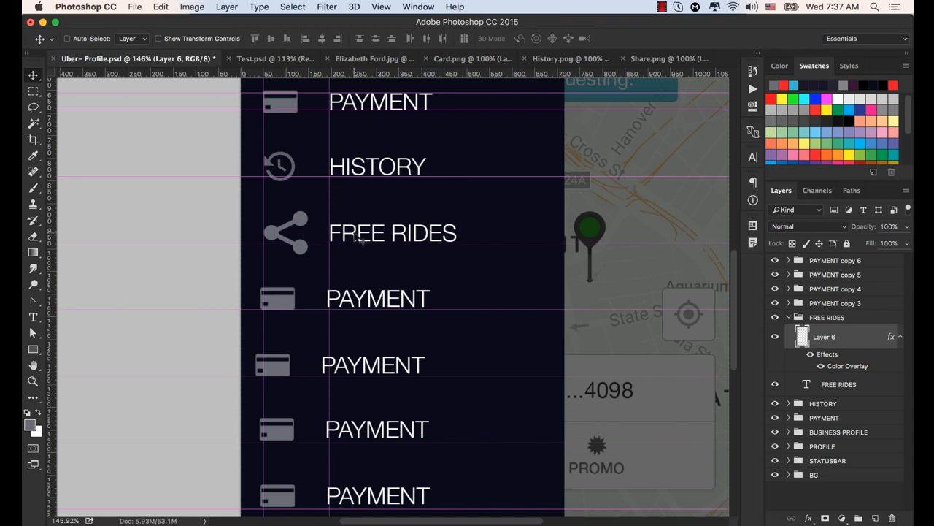
key("super+t")
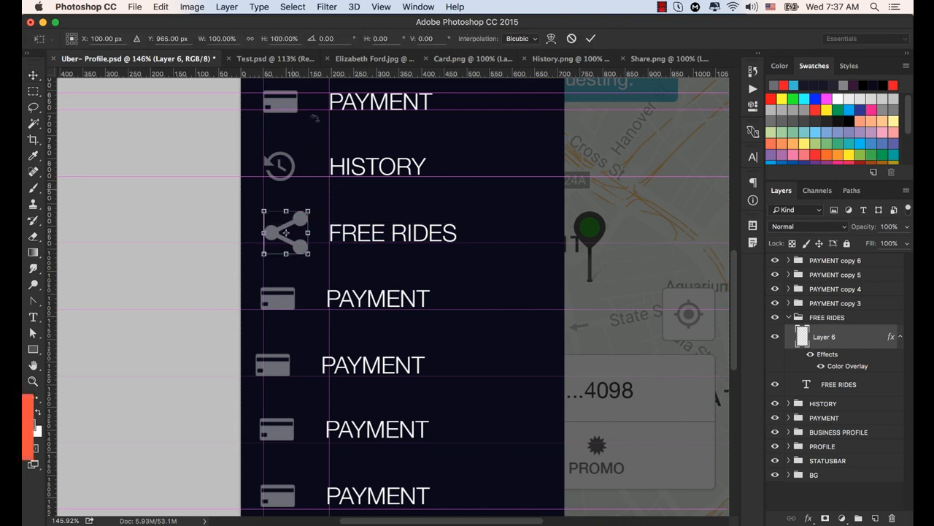
left_click_drag(287, 232, 284, 166)
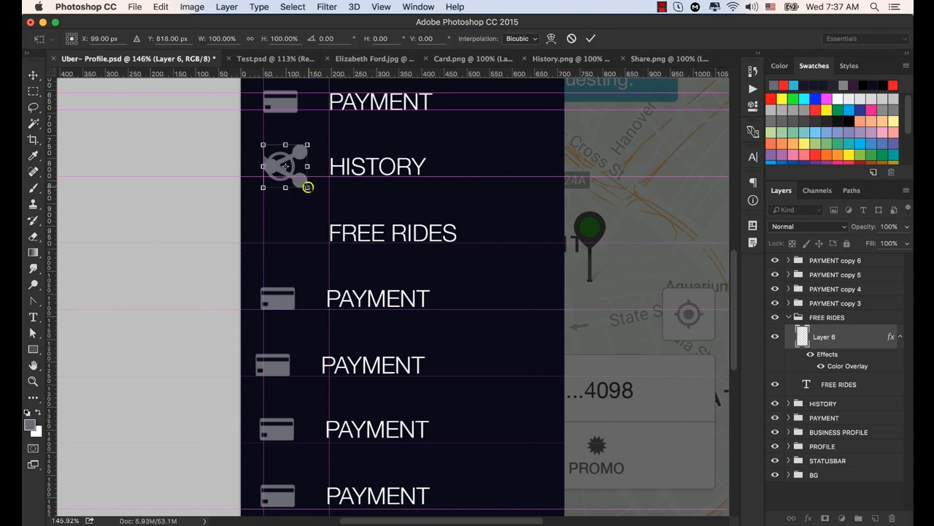
left_click_drag(307, 188, 297, 176)
left_click_drag(297, 144, 293, 152)
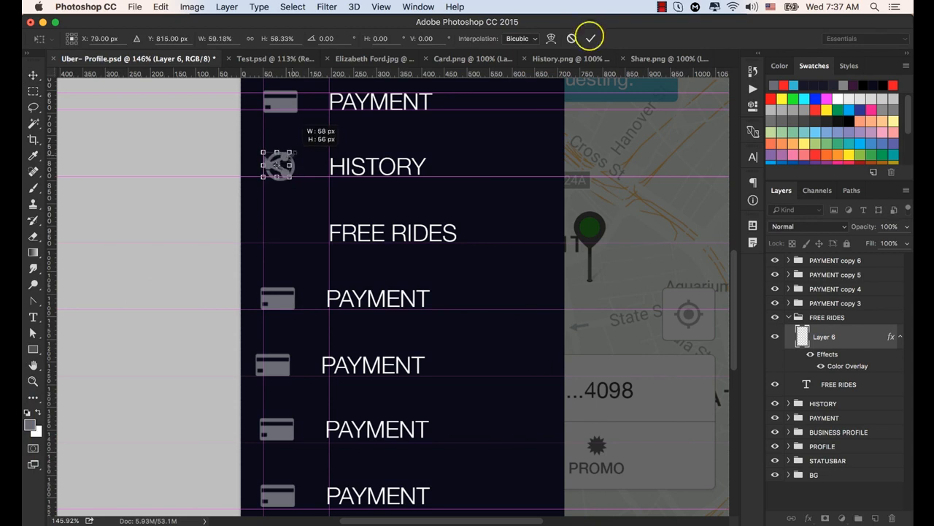
left_click(589, 38)
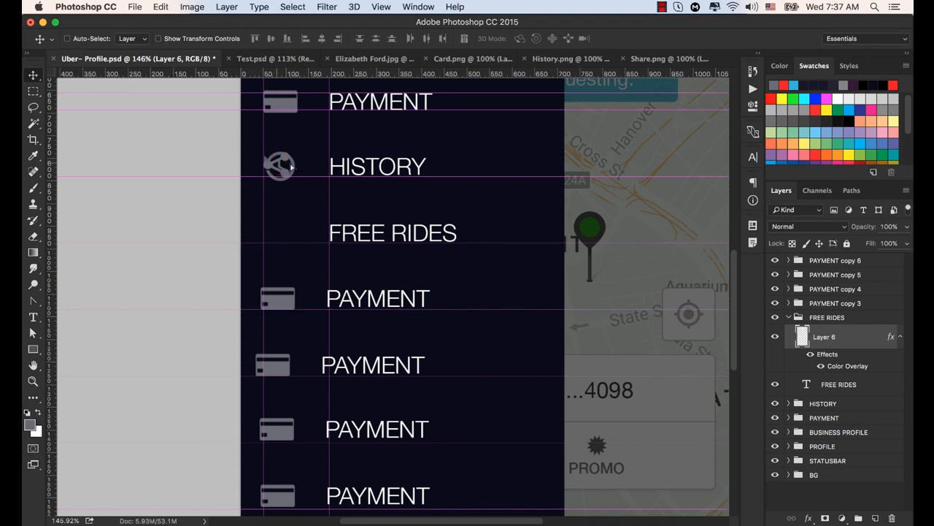
- Move the share icon down beside the FREE RIDES label with its left edge at the icons' vertical guide
left_click_drag(291, 166, 274, 233)
key("space")
left_click_drag(467, 292, 464, 227)
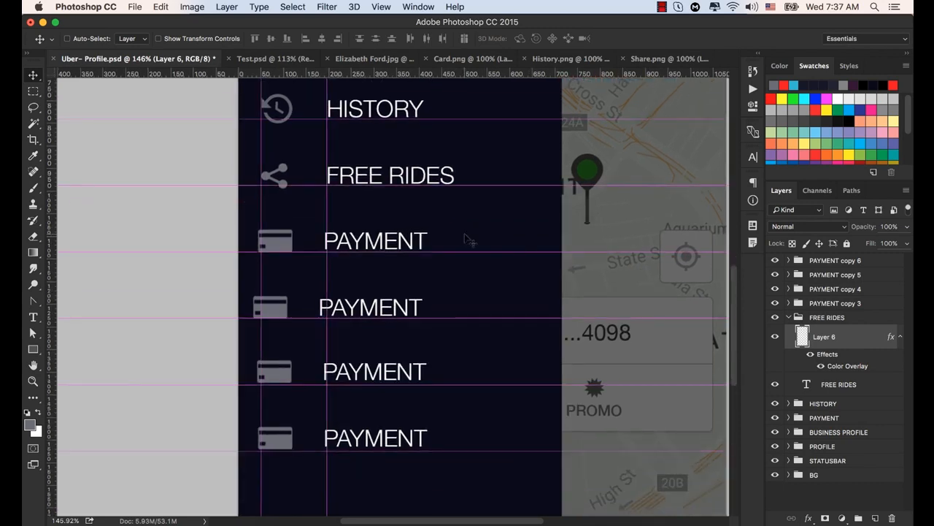